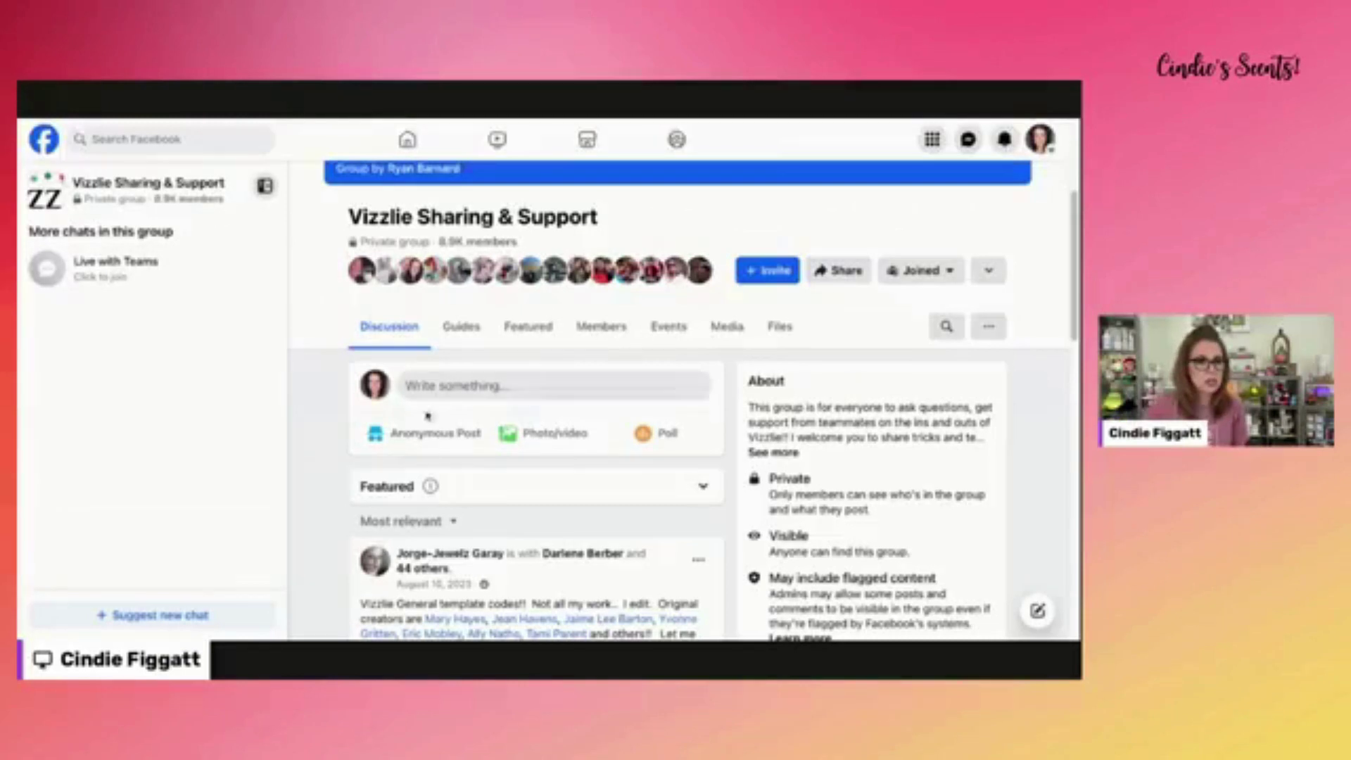
# Find the Vizzlie General template codes post in the group discussion and expand its full text.
pyautogui.scroll(-1, 707, 452)
pyautogui.moveTo(467, 507)
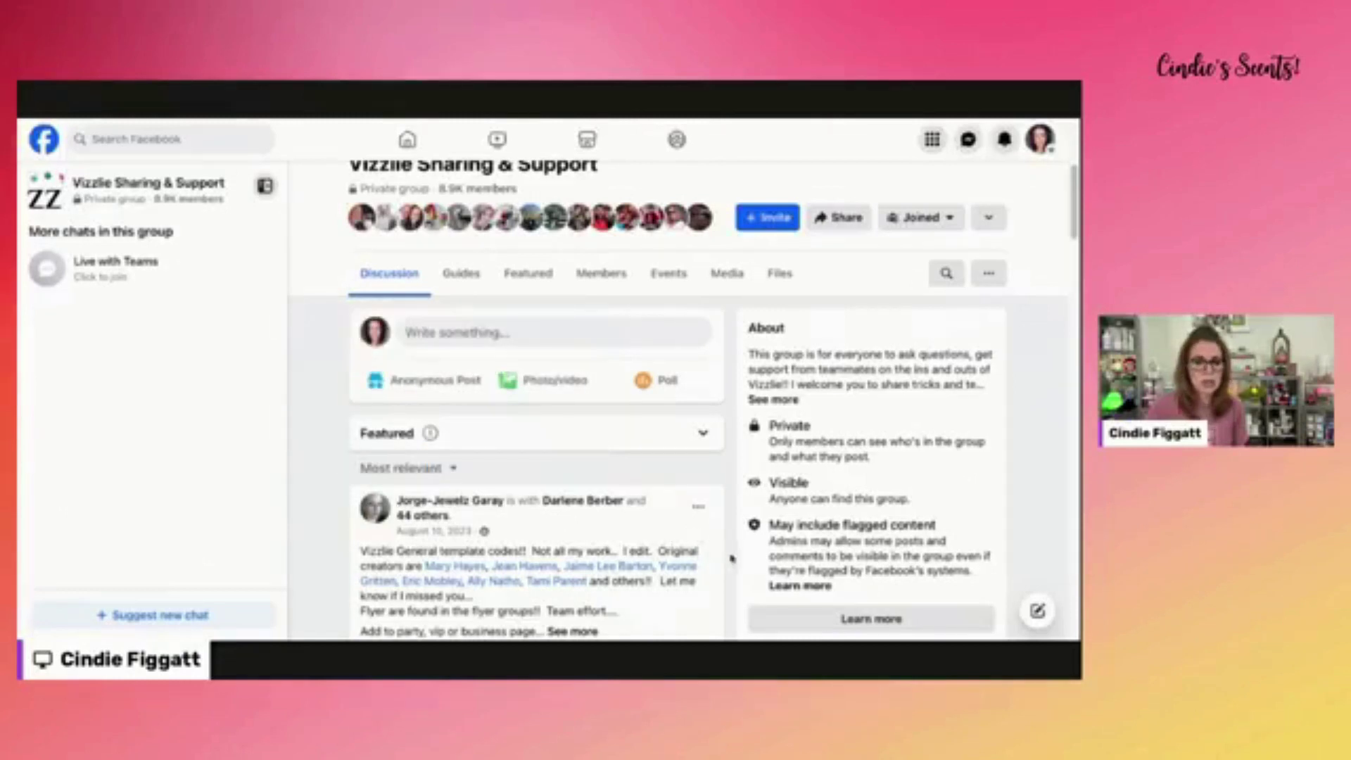
pyautogui.scroll(-2, 688, 545)
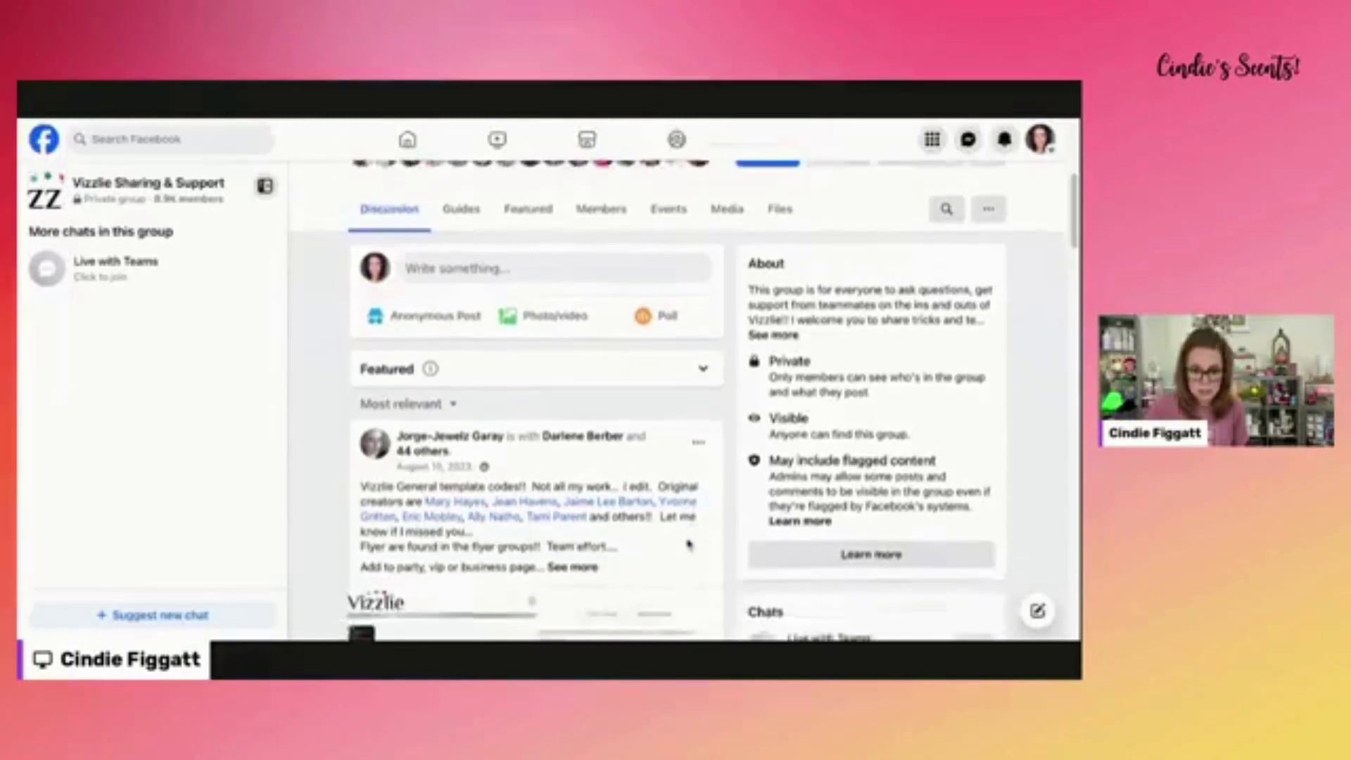
pyautogui.scroll(-1, 688, 545)
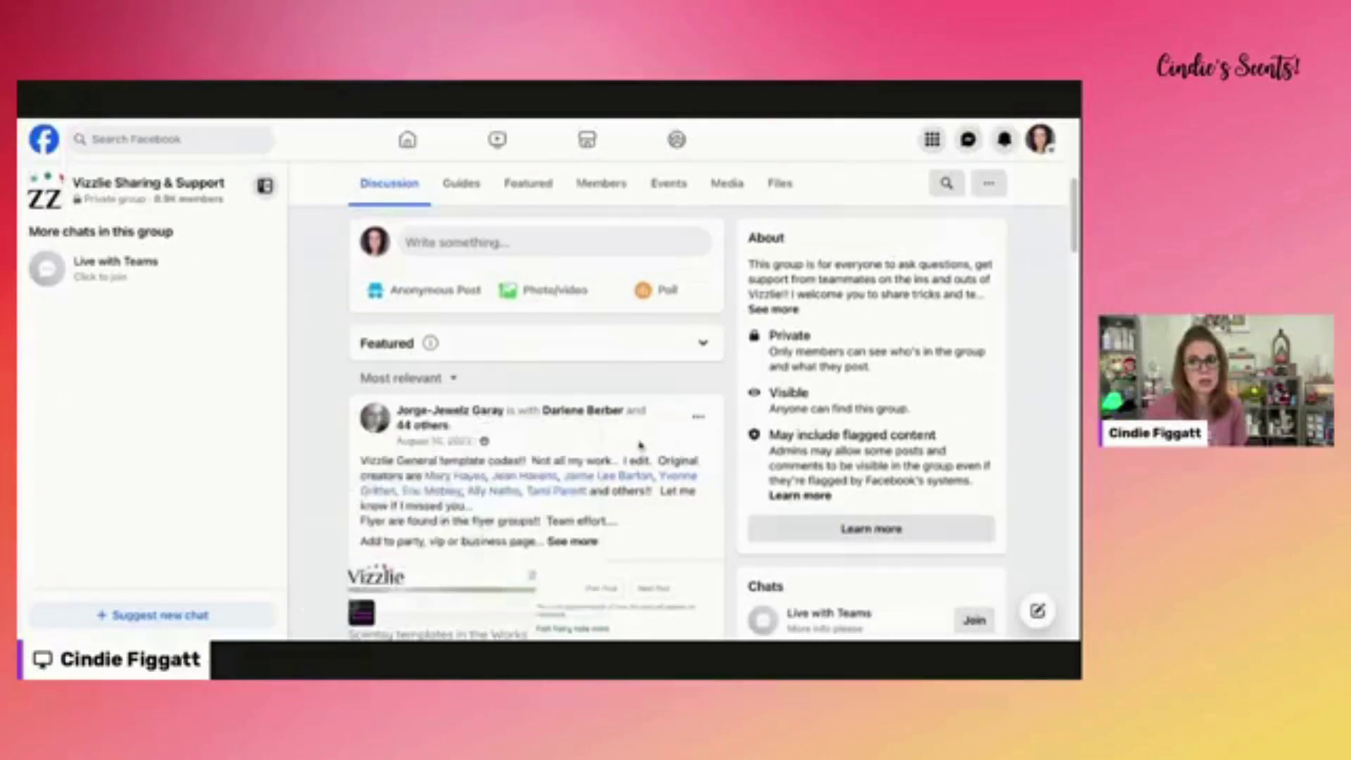
pyautogui.scroll(-1, 715, 446)
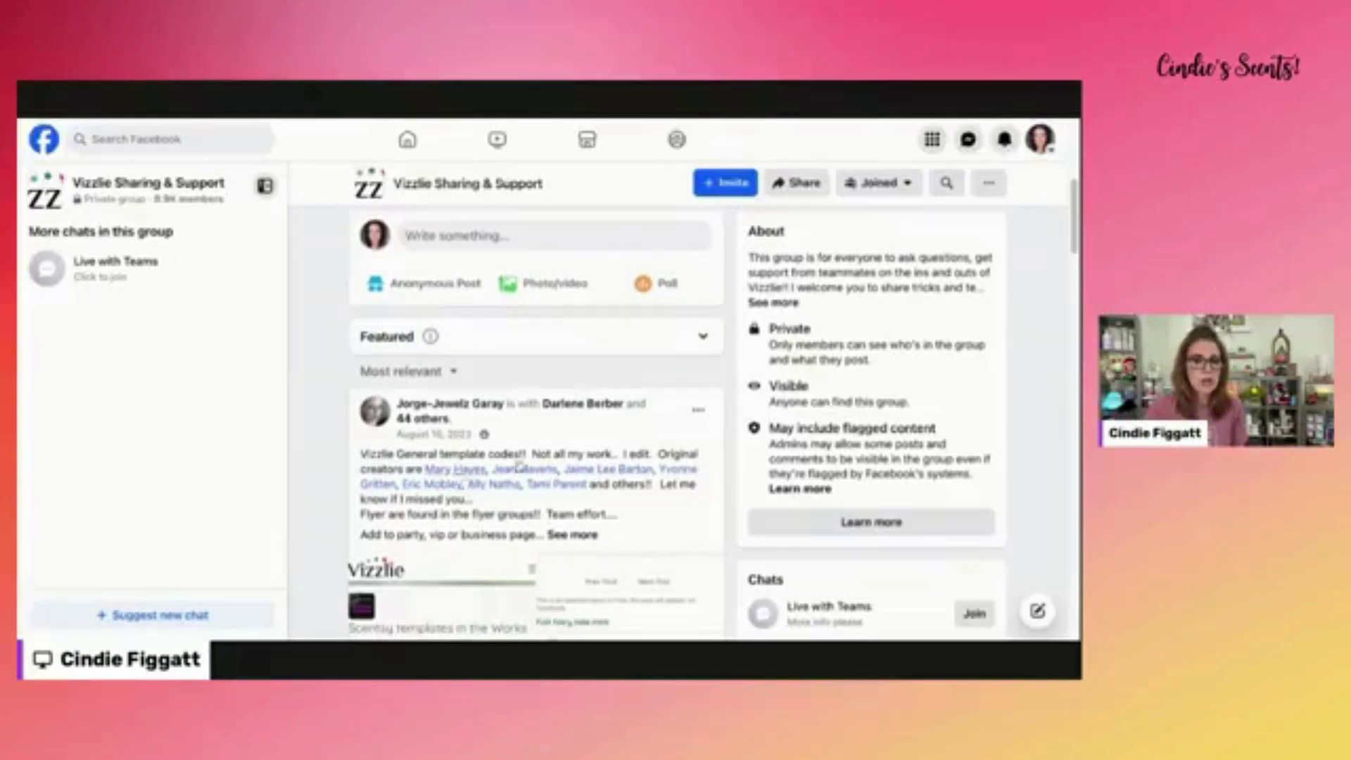
pyautogui.scroll(-1, 687, 502)
pyautogui.scroll(-5, 688, 502)
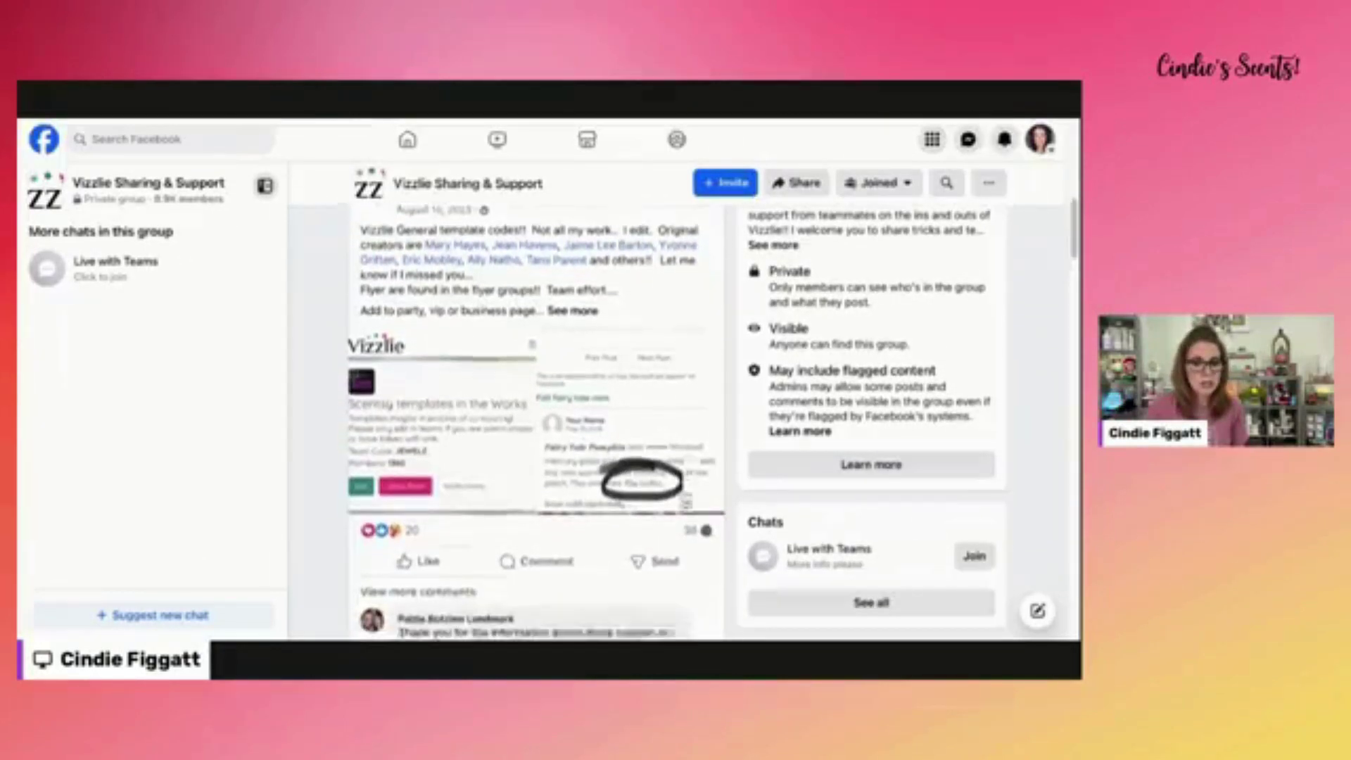
pyautogui.scroll(-2, 495, 512)
pyautogui.scroll(5, 573, 357)
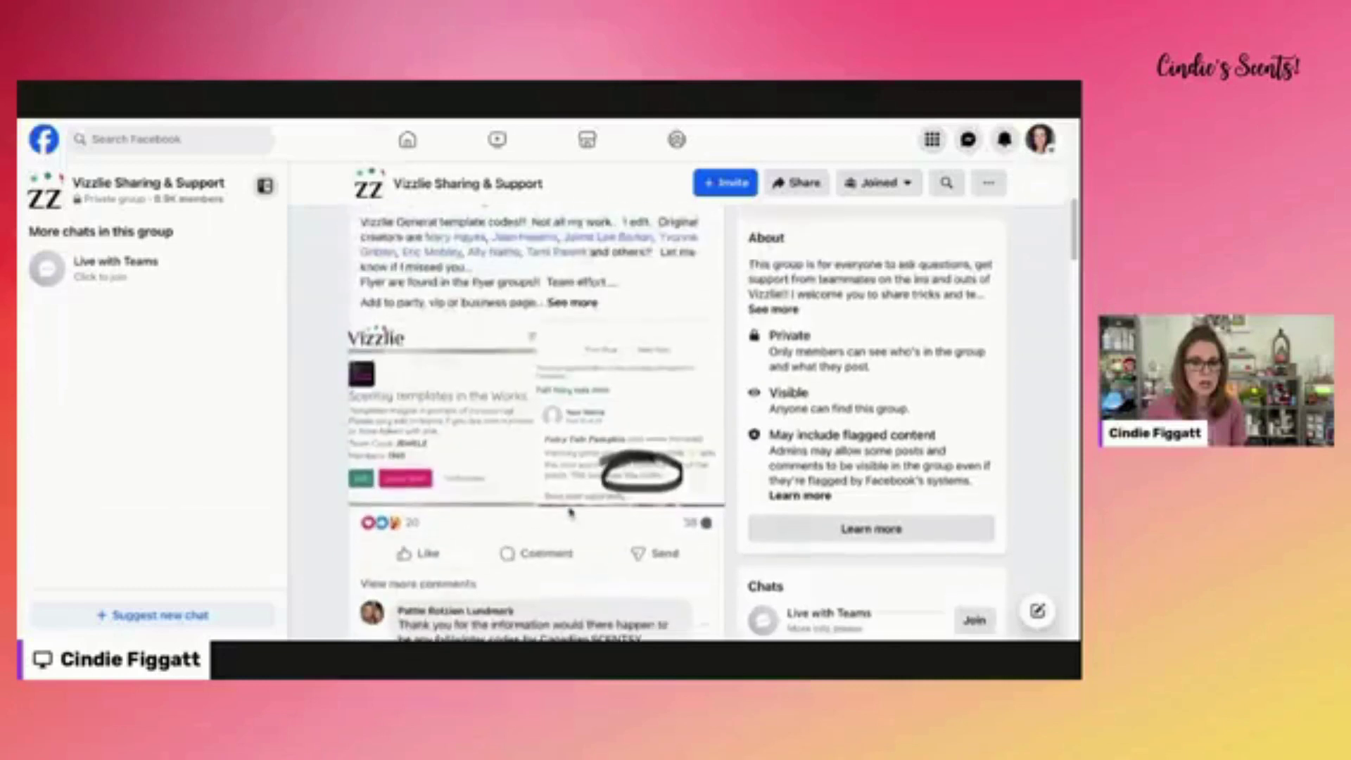
pyautogui.click(573, 360)
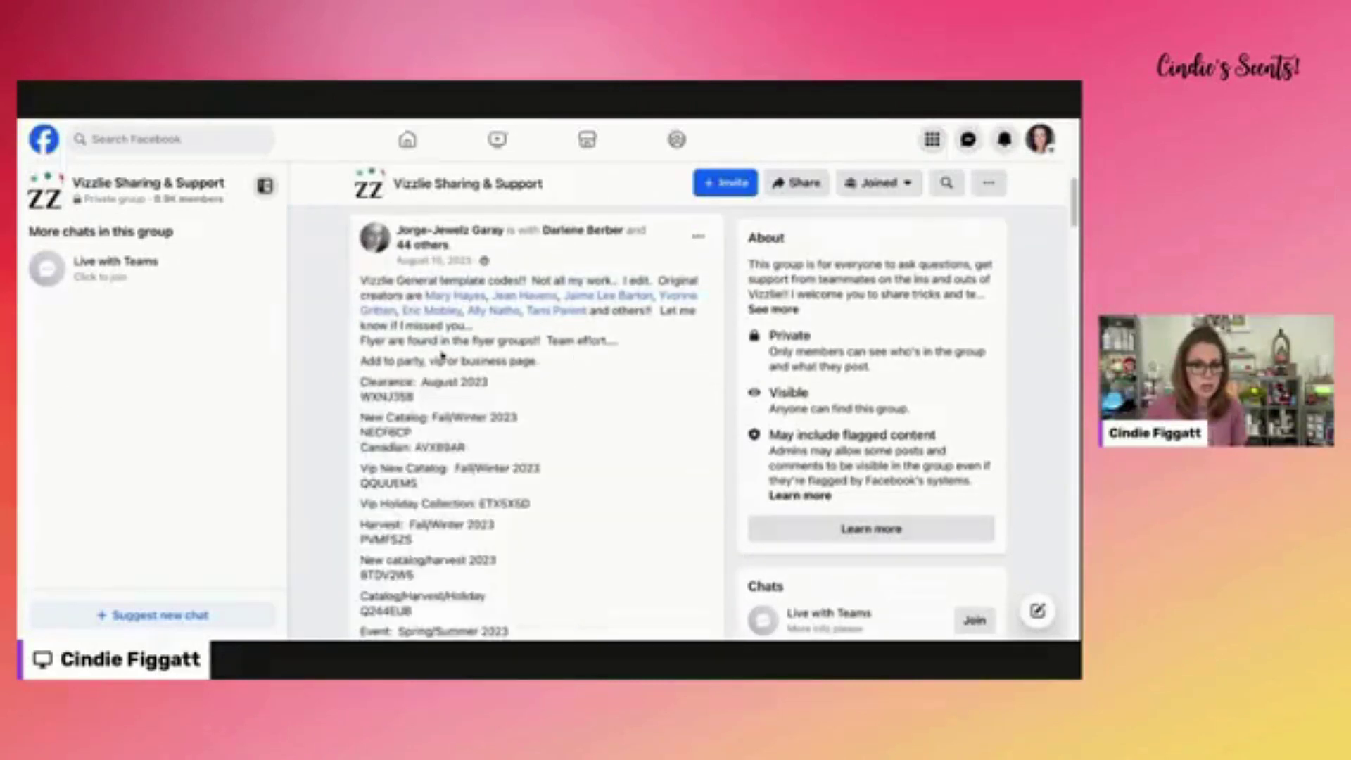
# Highlight the New Catalog, Clearance and Vip New Catalog codes one after another in the expanded post.
pyautogui.scroll(-3, 524, 421)
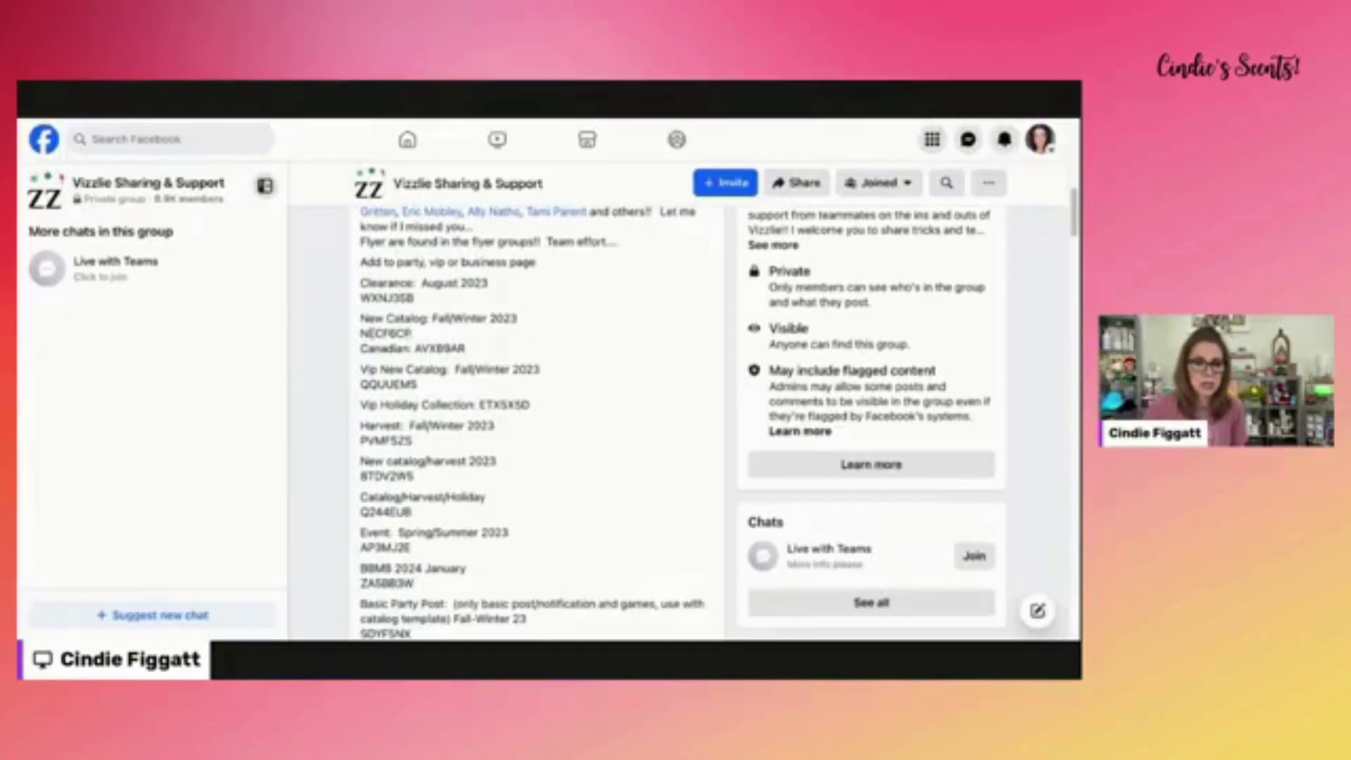
pyautogui.doubleClick(412, 335)
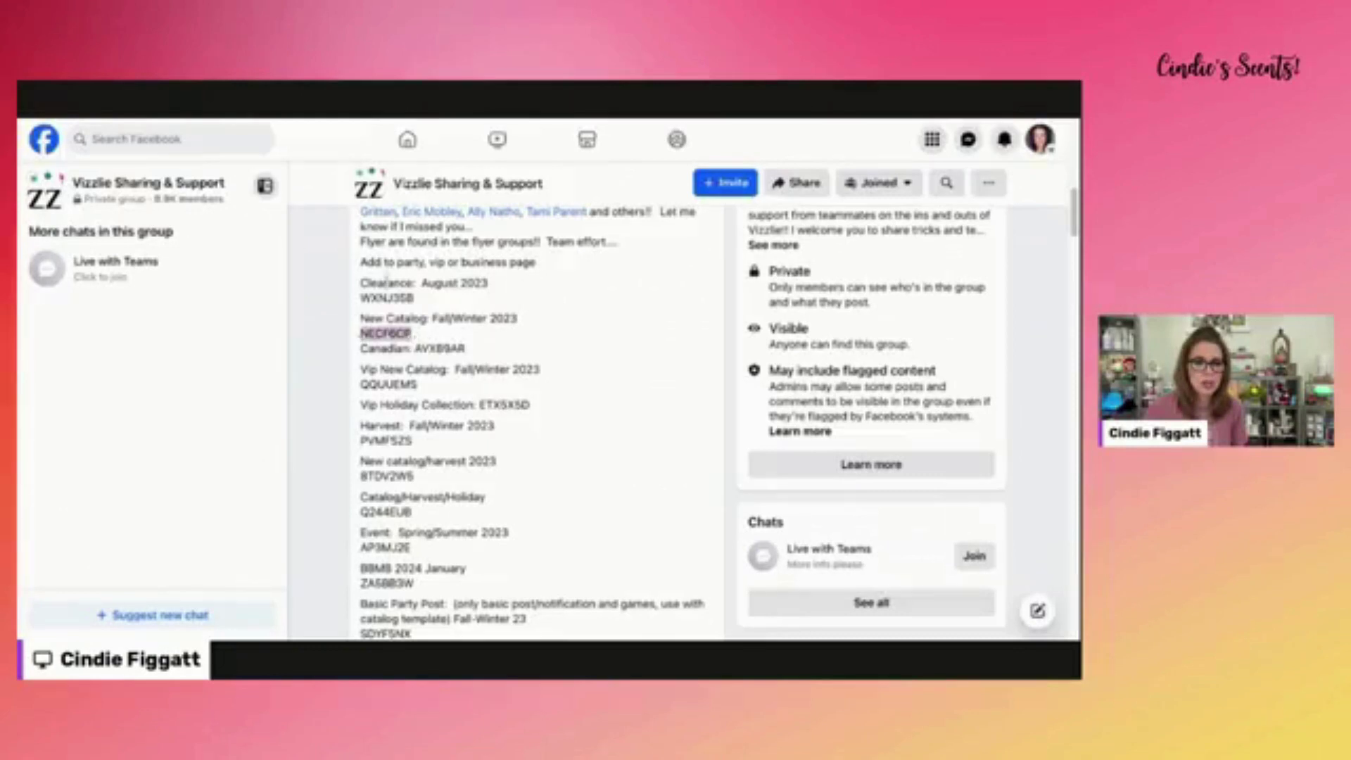
pyautogui.doubleClick(412, 297)
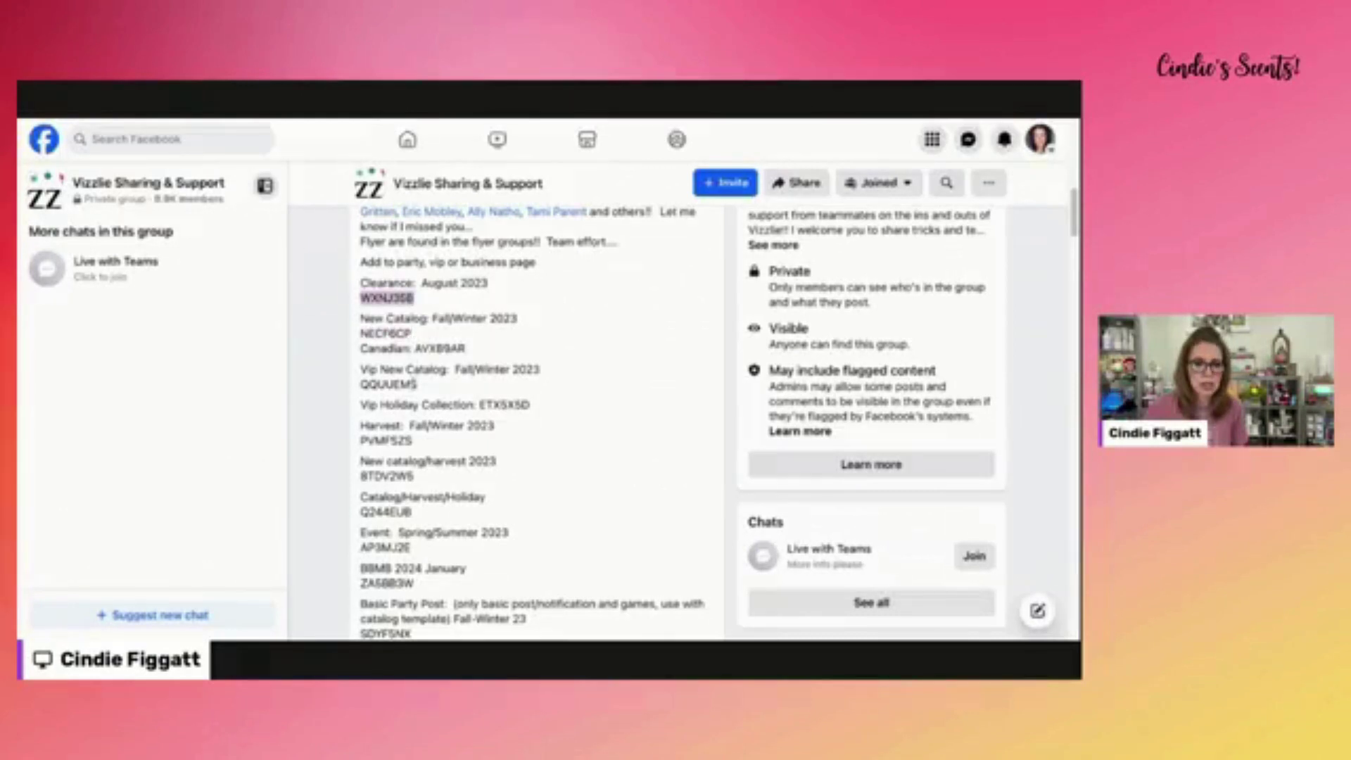
pyautogui.doubleClick(415, 384)
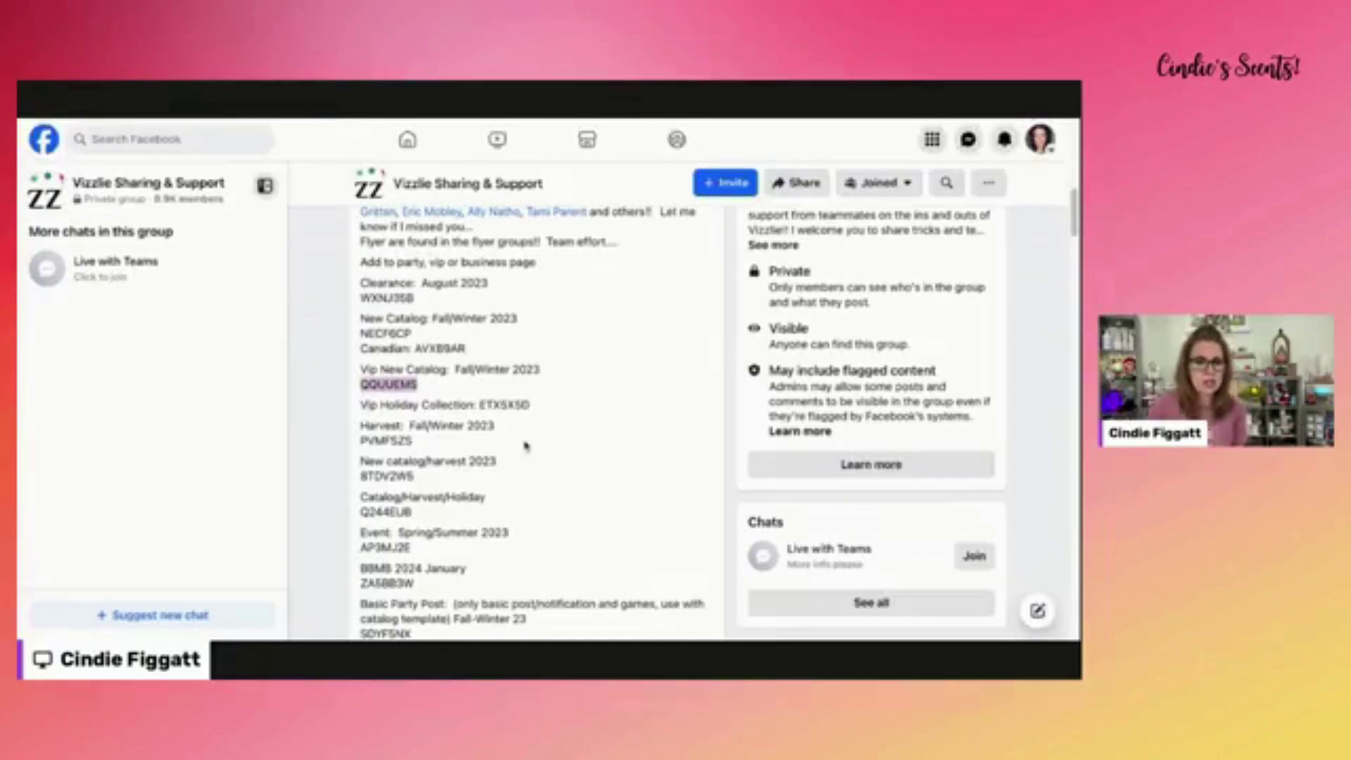
pyautogui.click(538, 458)
# Examine the remaining template codes in the post, from the harvest and event codes through the daily interaction codes to the comments.
pyautogui.scroll(-3, 622, 550)
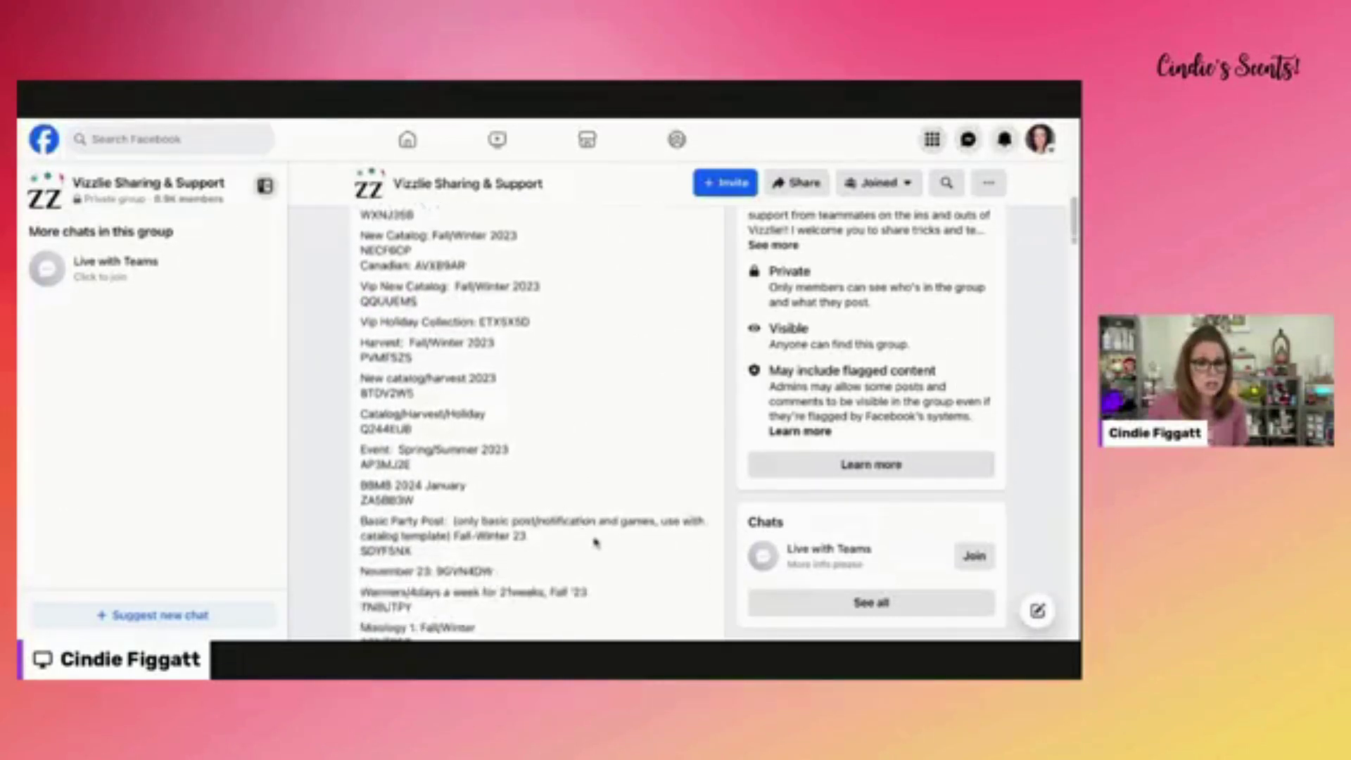
pyautogui.scroll(-3, 594, 541)
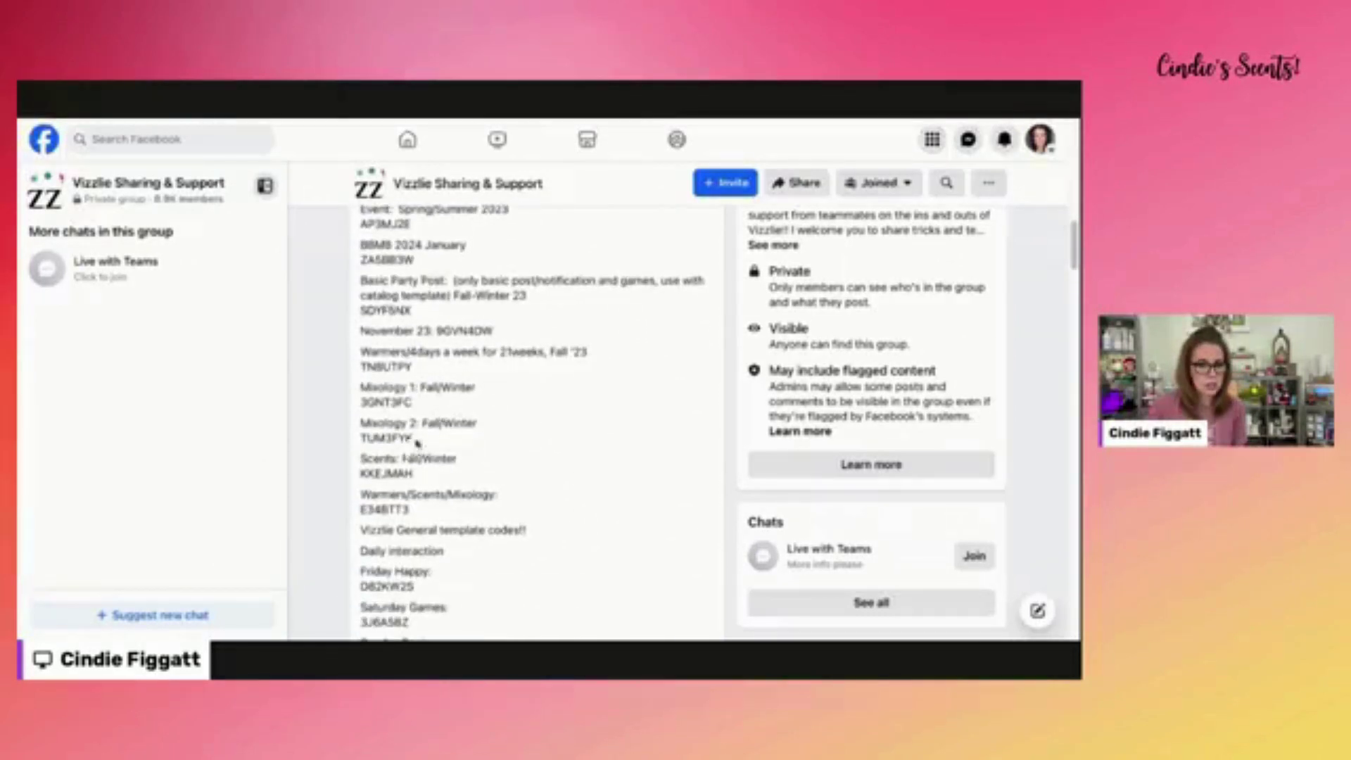
pyautogui.scroll(-4, 494, 452)
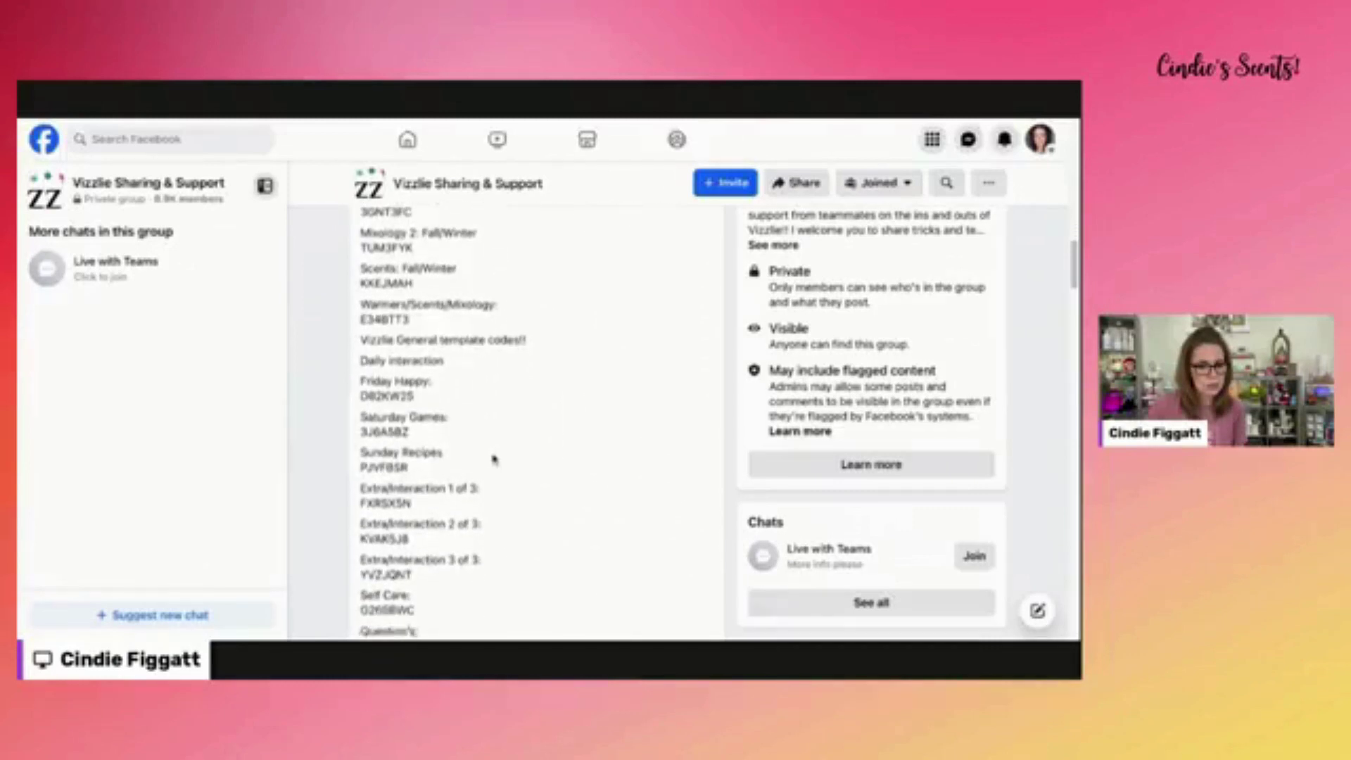
pyautogui.scroll(-2, 493, 458)
pyautogui.scroll(-10, 489, 462)
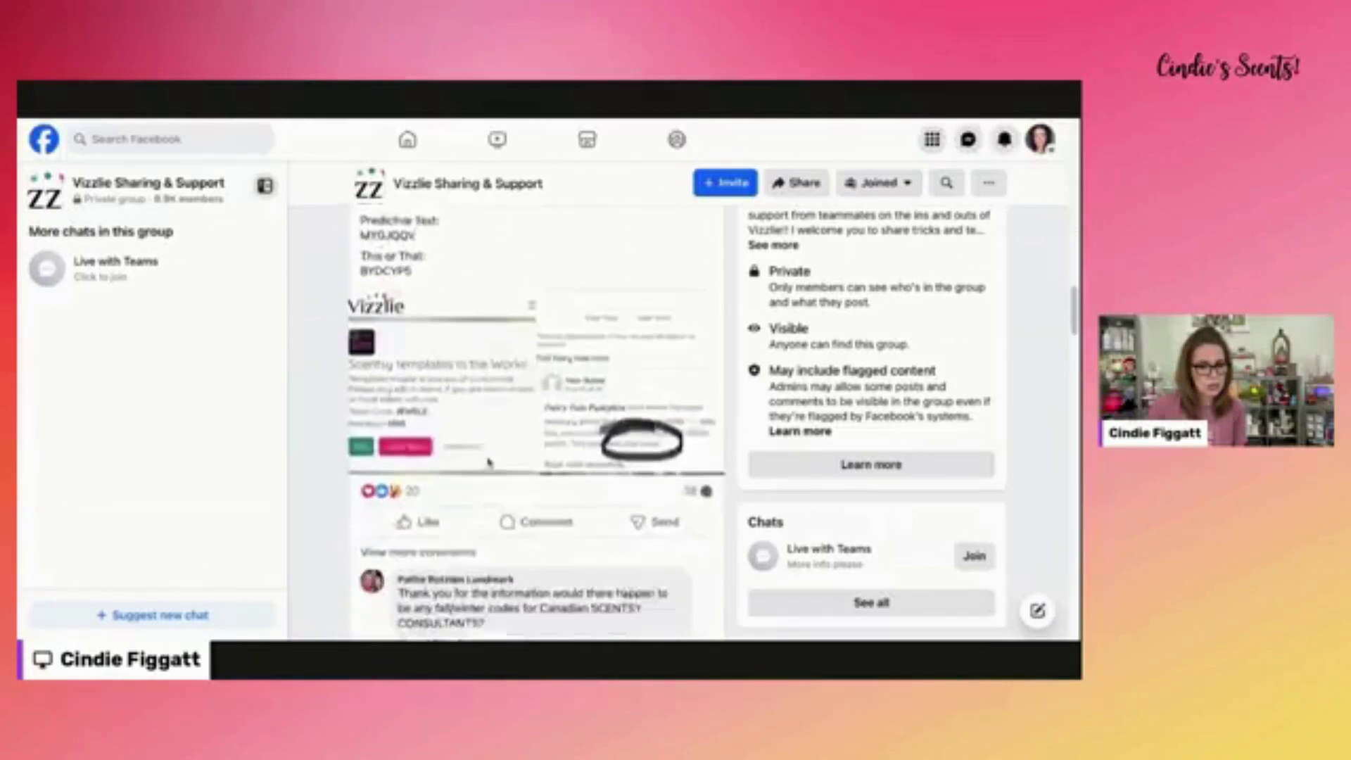
pyautogui.scroll(2, 499, 457)
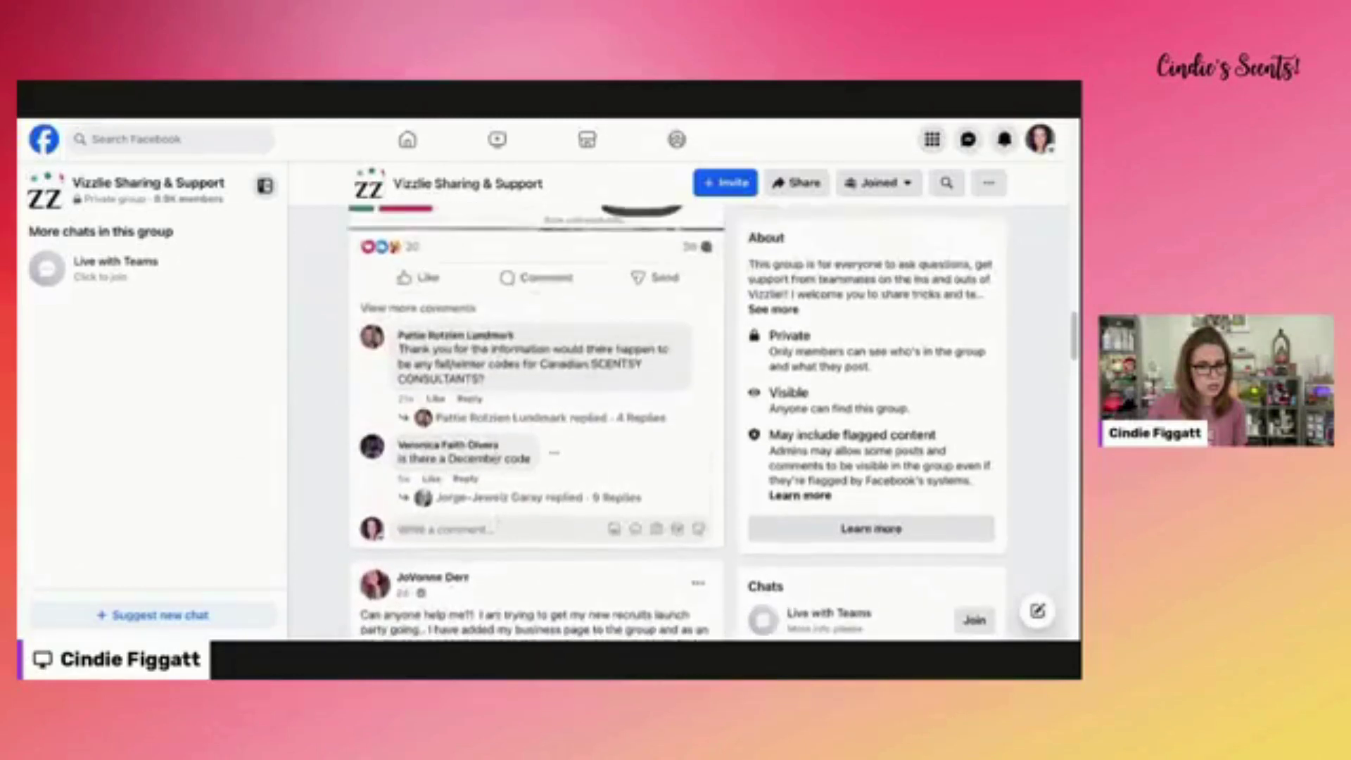
pyautogui.scroll(10, 492, 457)
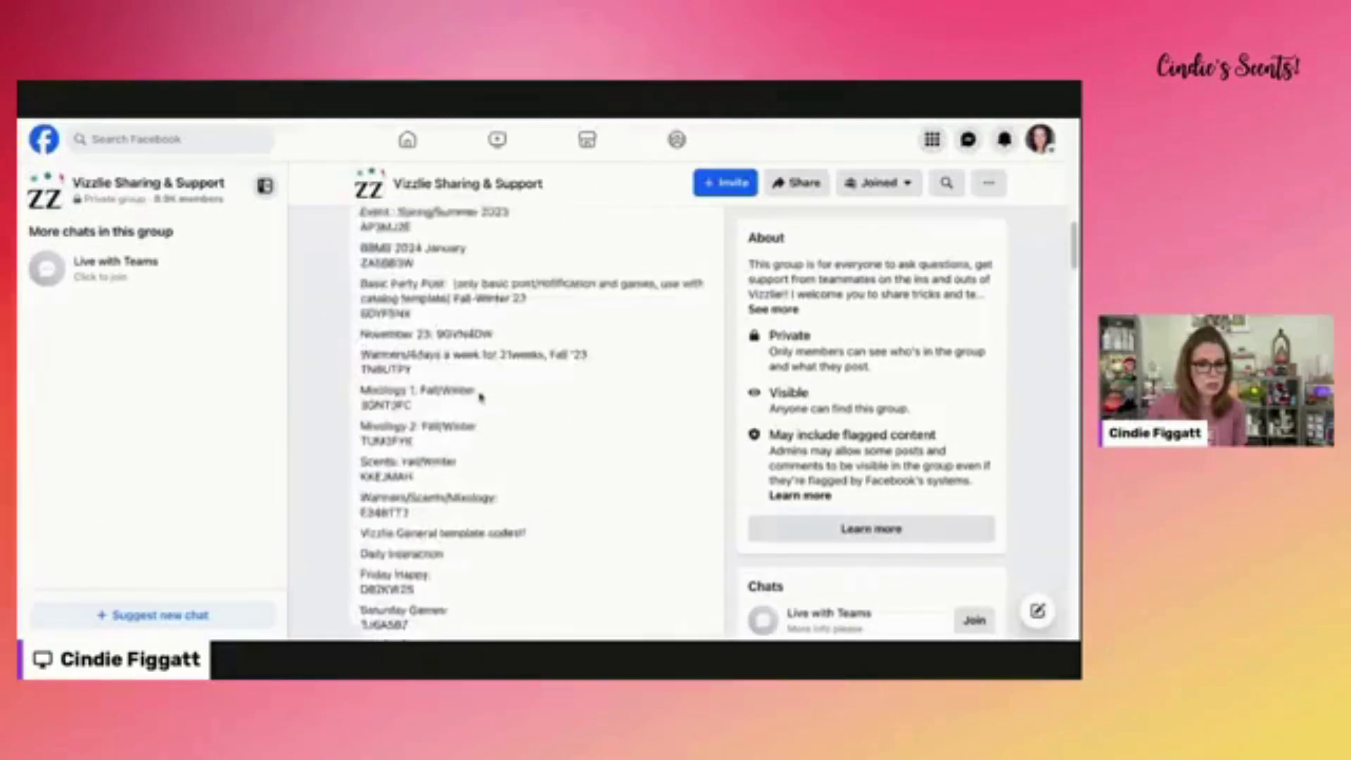
# Review the seasonal template codes in the post again and highlight the Mixology 1: Fall/Winter code.
pyautogui.scroll(-1, 479, 400)
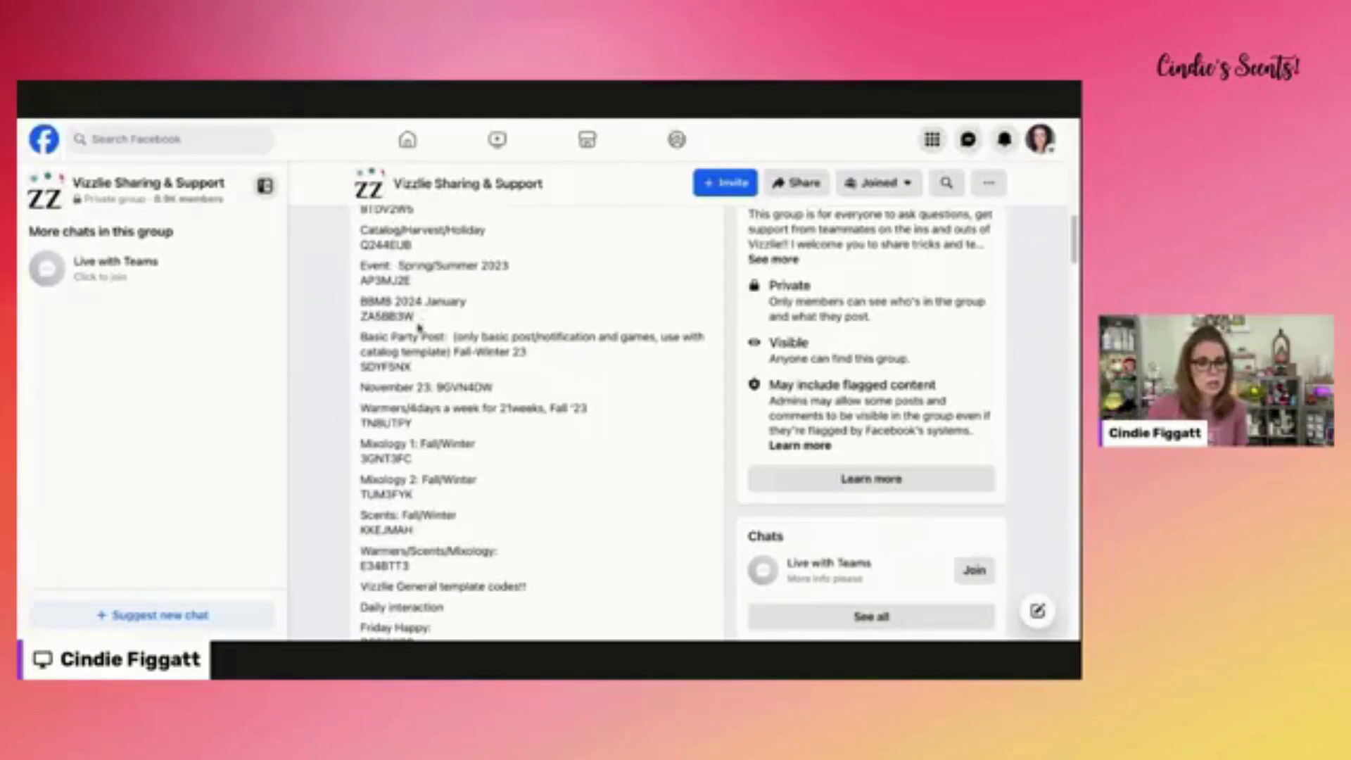
pyautogui.scroll(1, 422, 325)
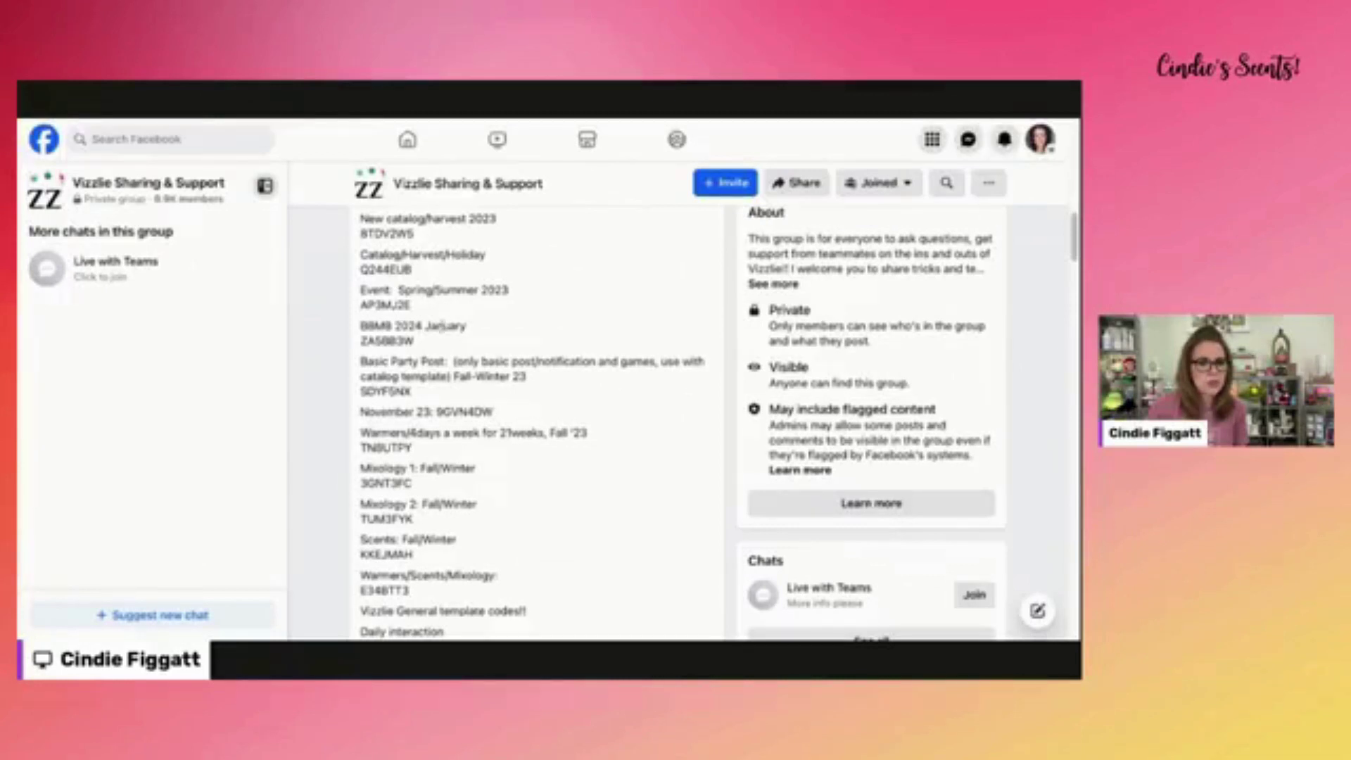
pyautogui.scroll(5, 429, 352)
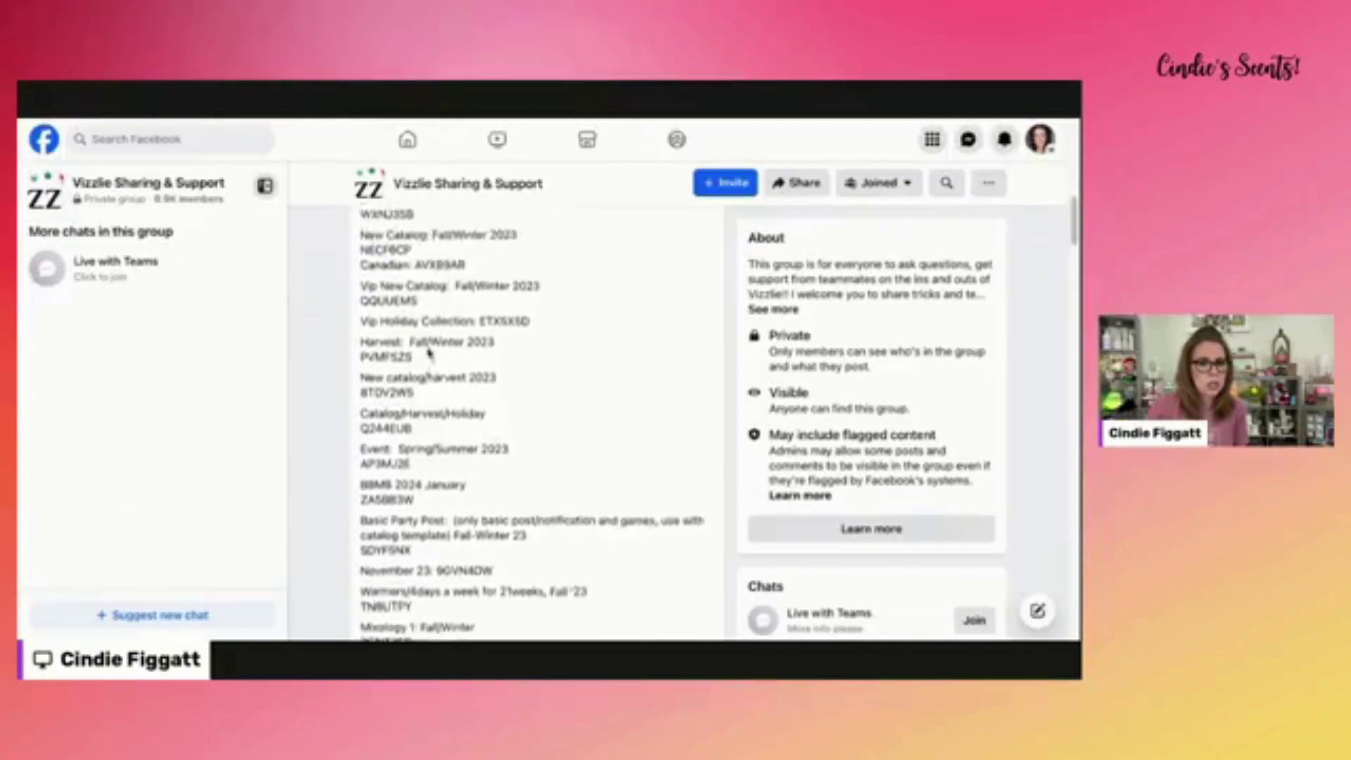
pyautogui.scroll(4, 432, 356)
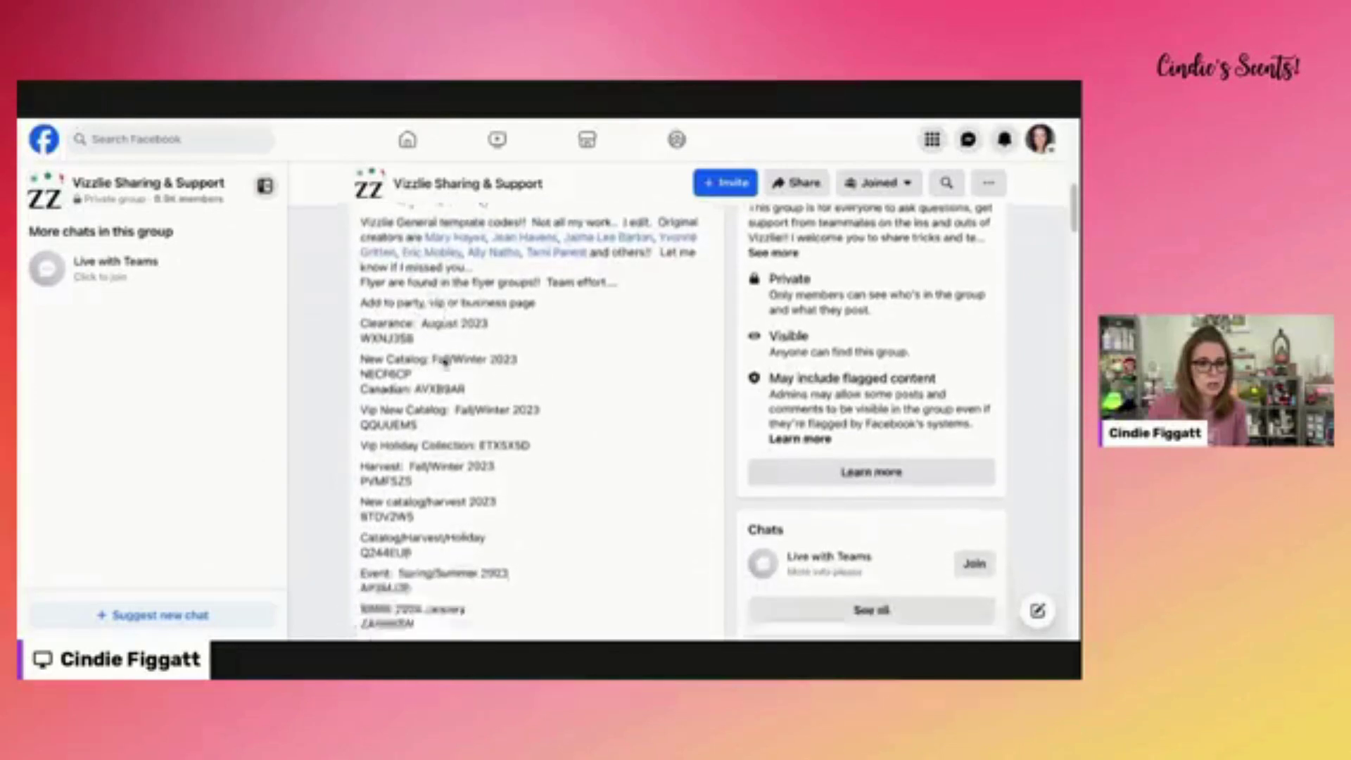
pyautogui.scroll(-12, 445, 360)
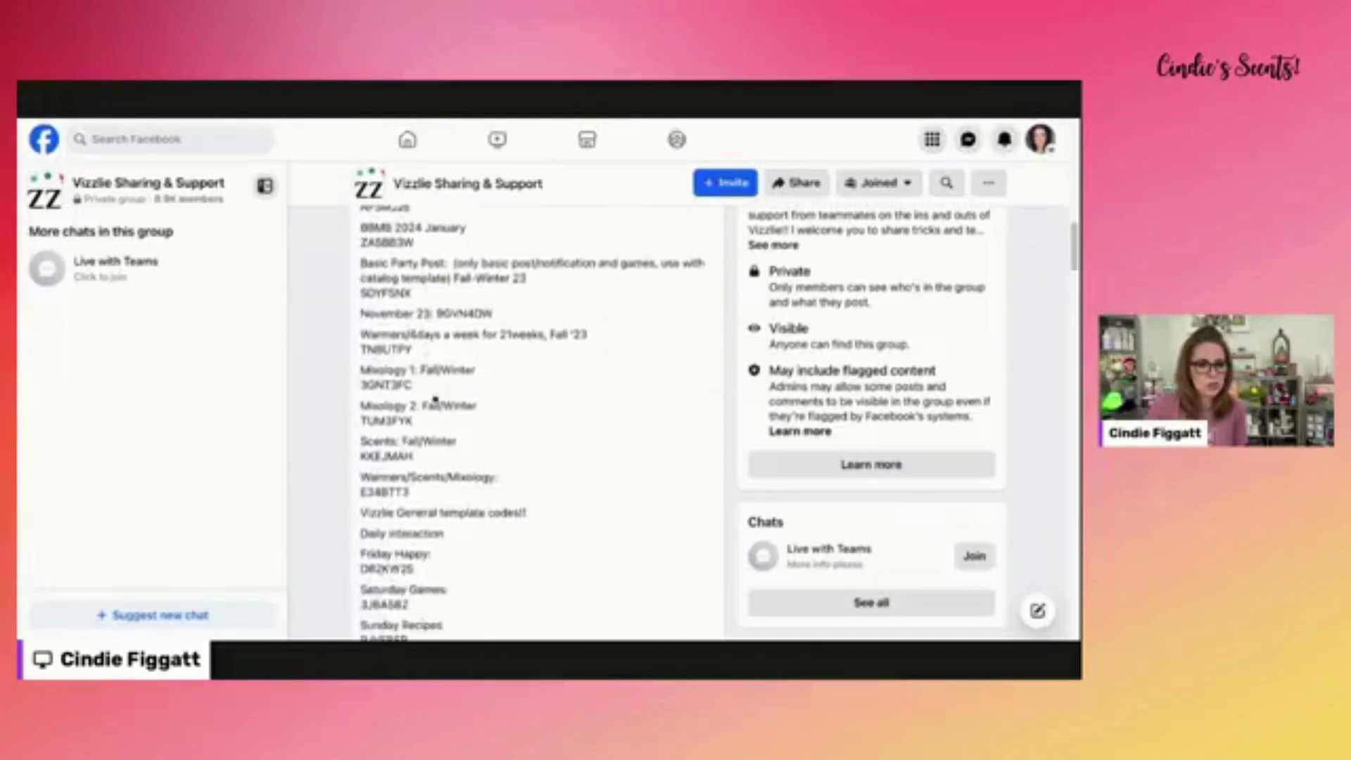
pyautogui.moveTo(409, 386); pyautogui.dragTo(360, 387)
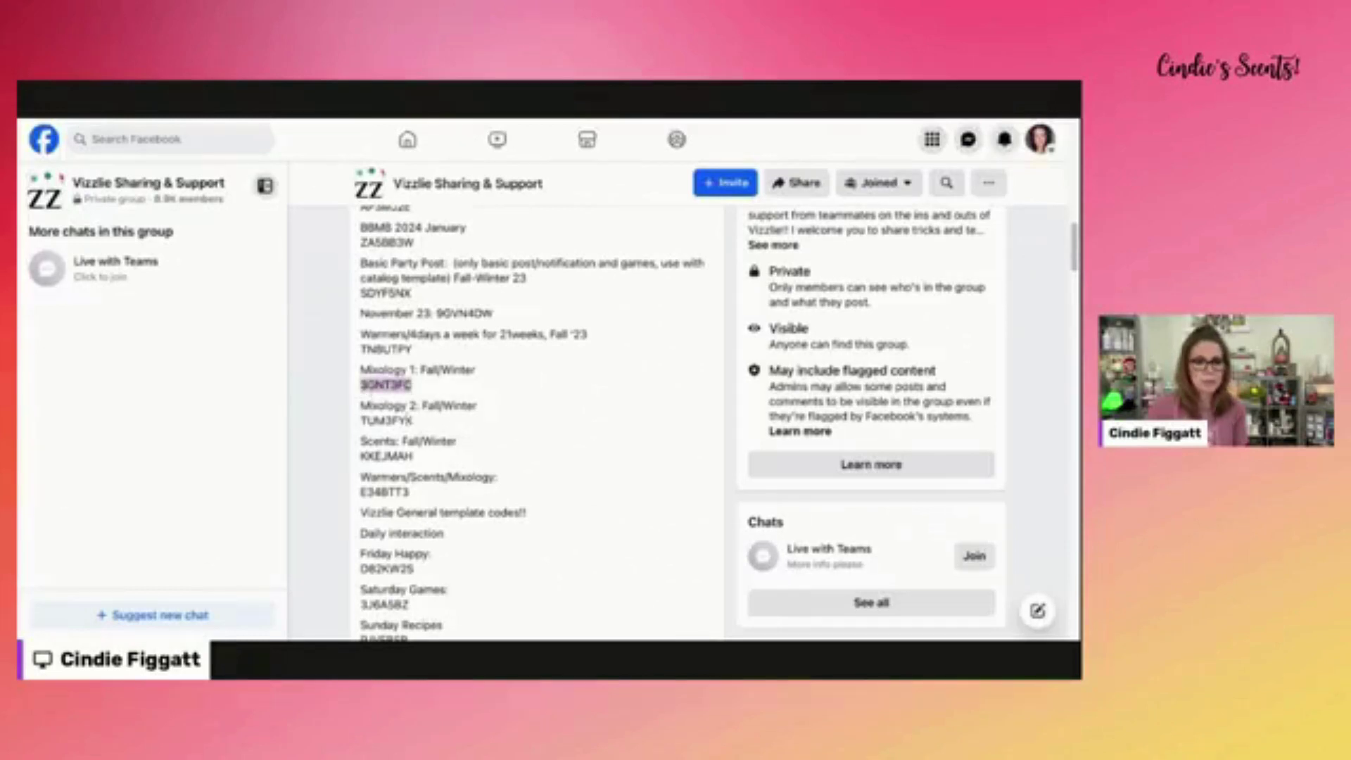
# Search Facebook for "vizzlie" and open the Sharing Vizzlie Codes group.
pyautogui.scroll(8, 408, 307)
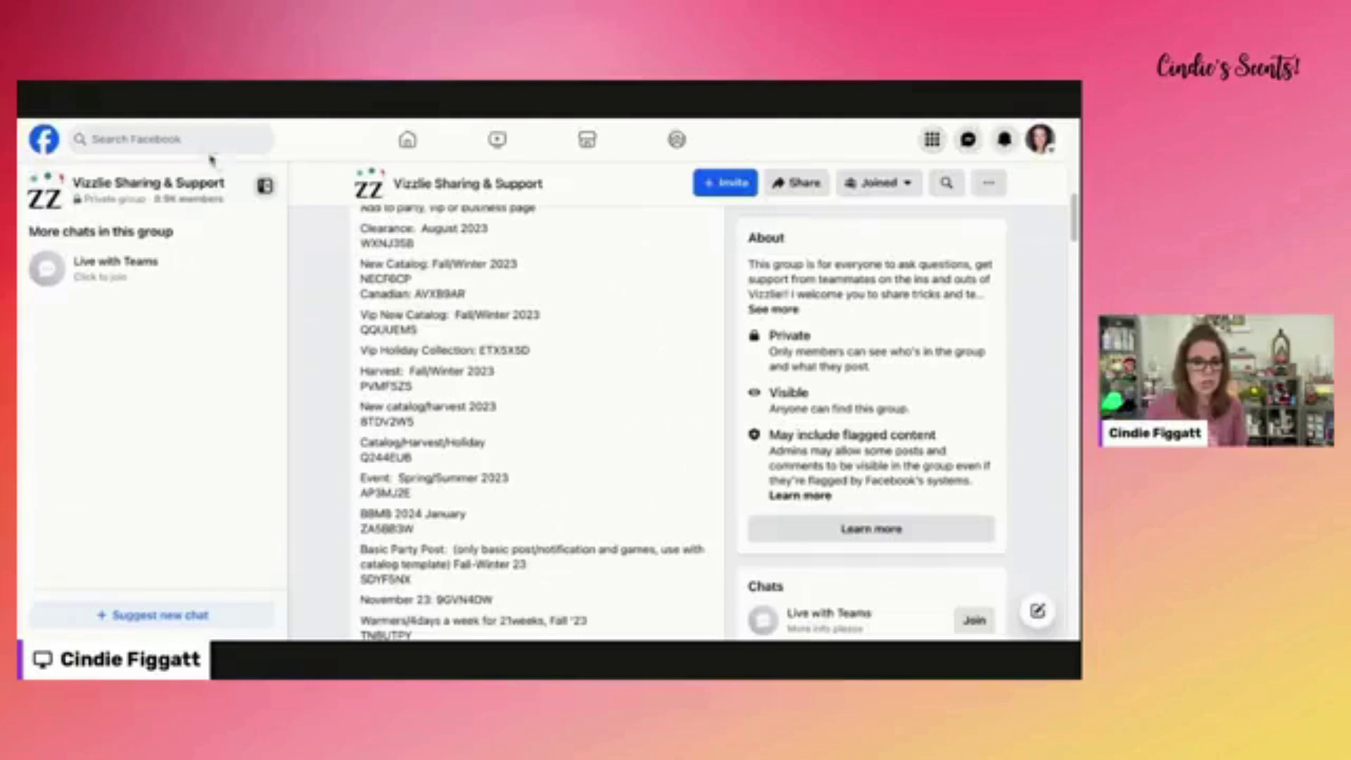
pyautogui.click(190, 143)
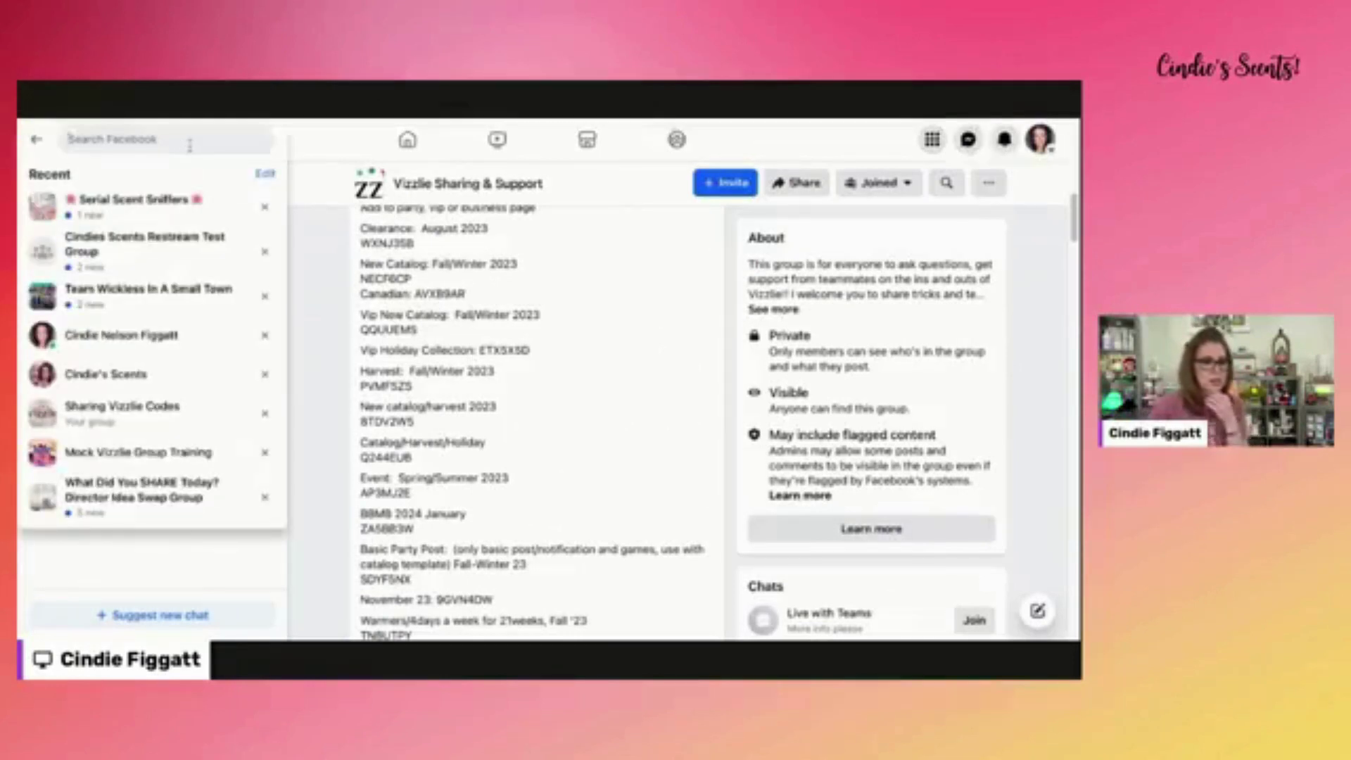
pyautogui.write('vi')
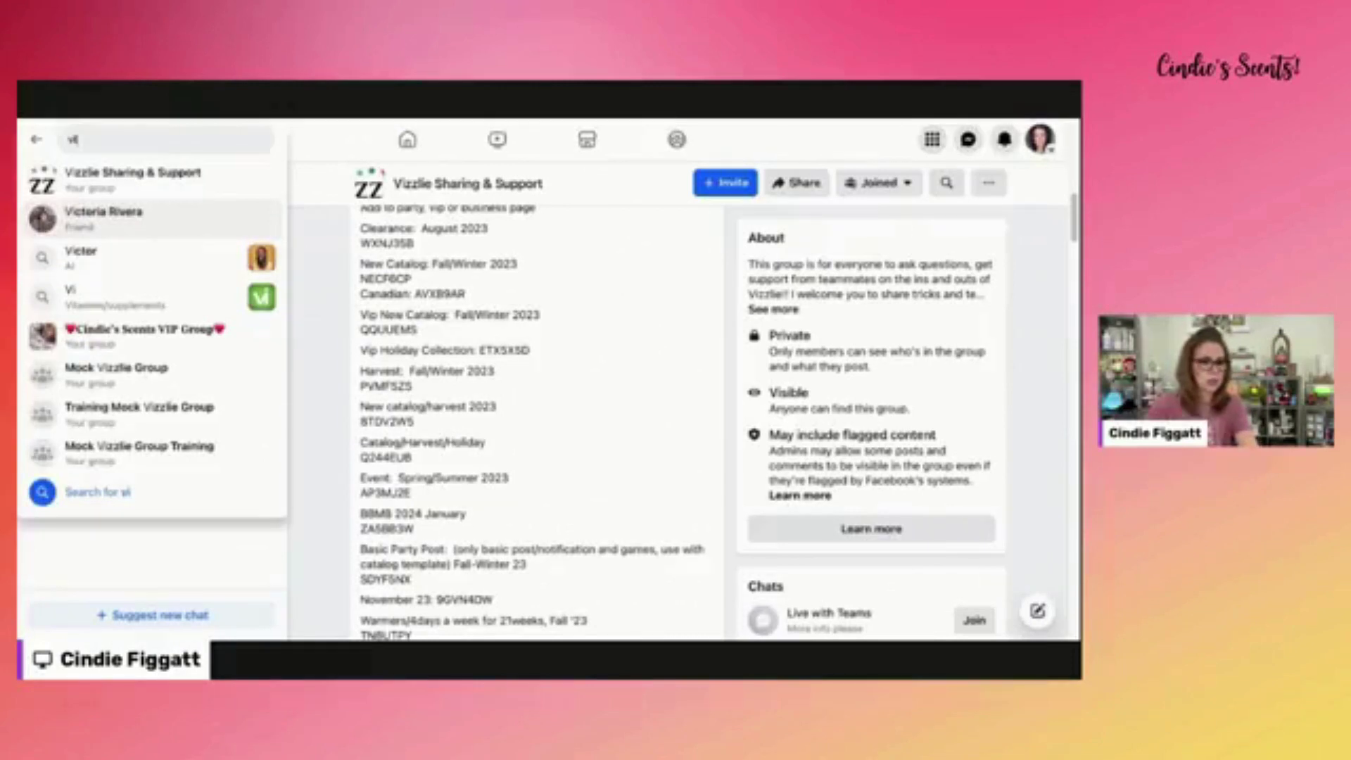
pyautogui.write('zzlie')
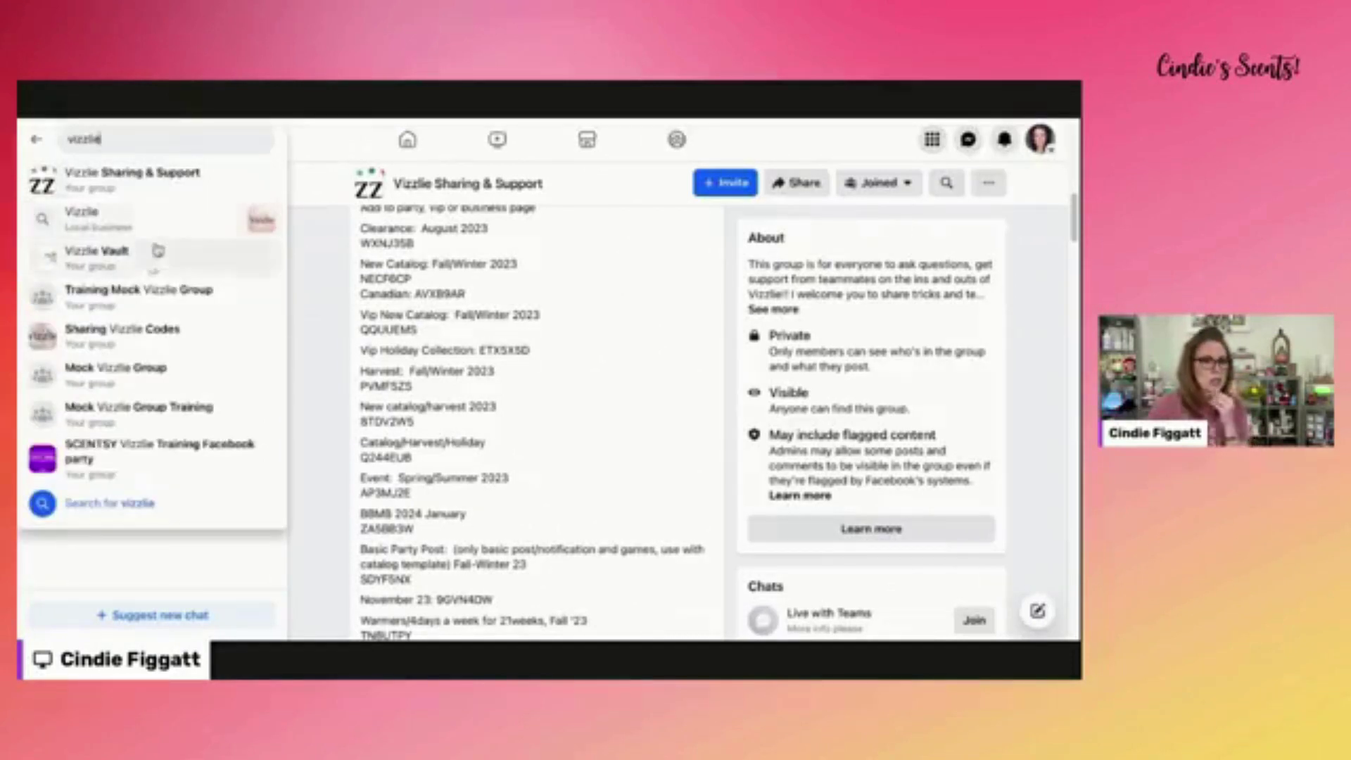
pyautogui.click(138, 336)
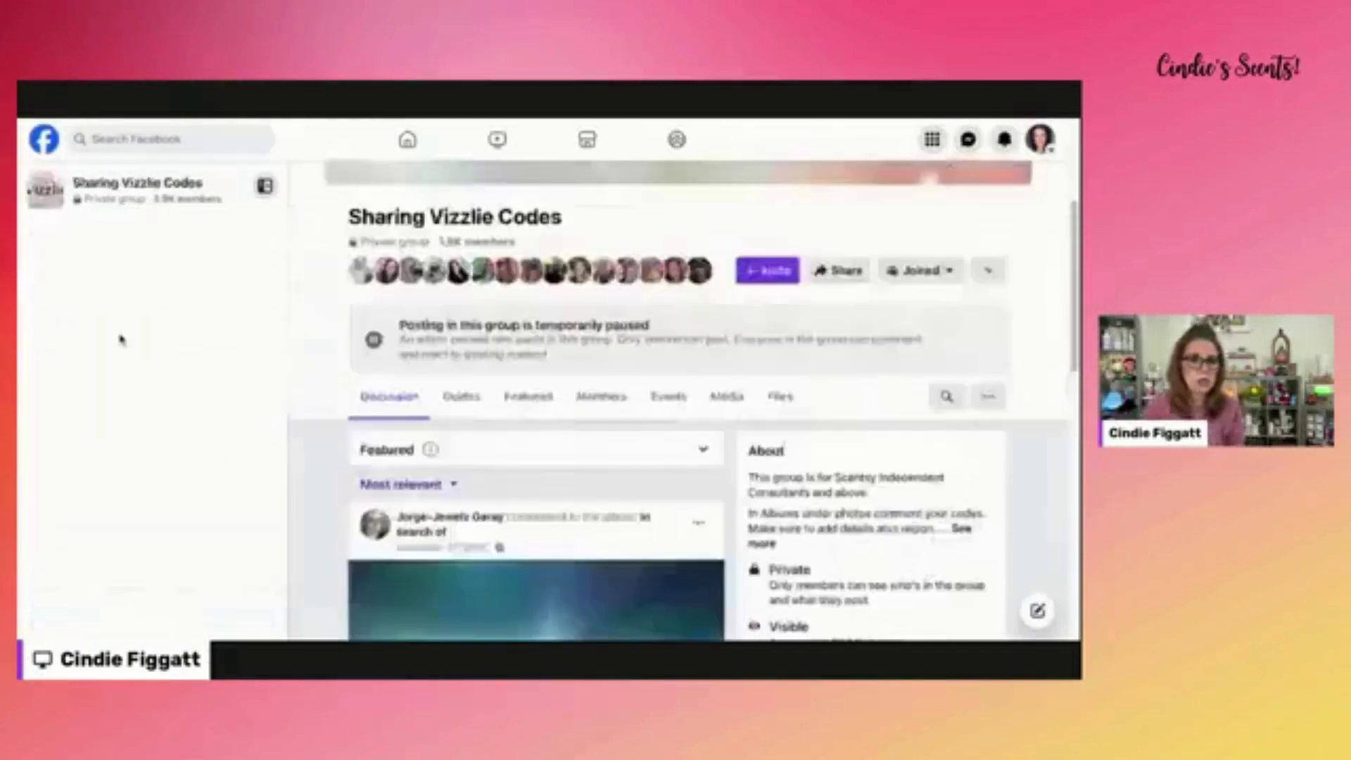
# Open the replies to the Valentine's Collection and Bring Back My Bar code request under the In Search Of post.
pyautogui.scroll(-3, 588, 474)
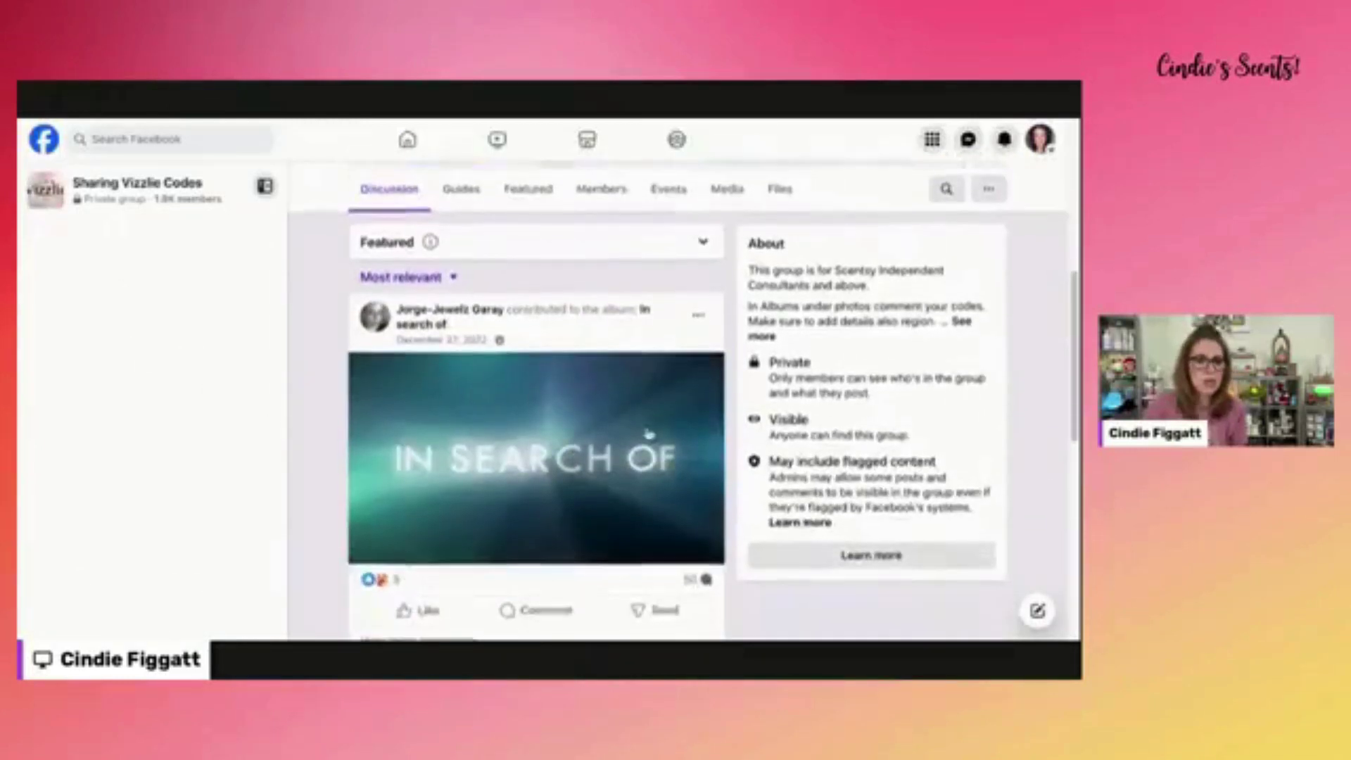
pyautogui.scroll(-1, 647, 434)
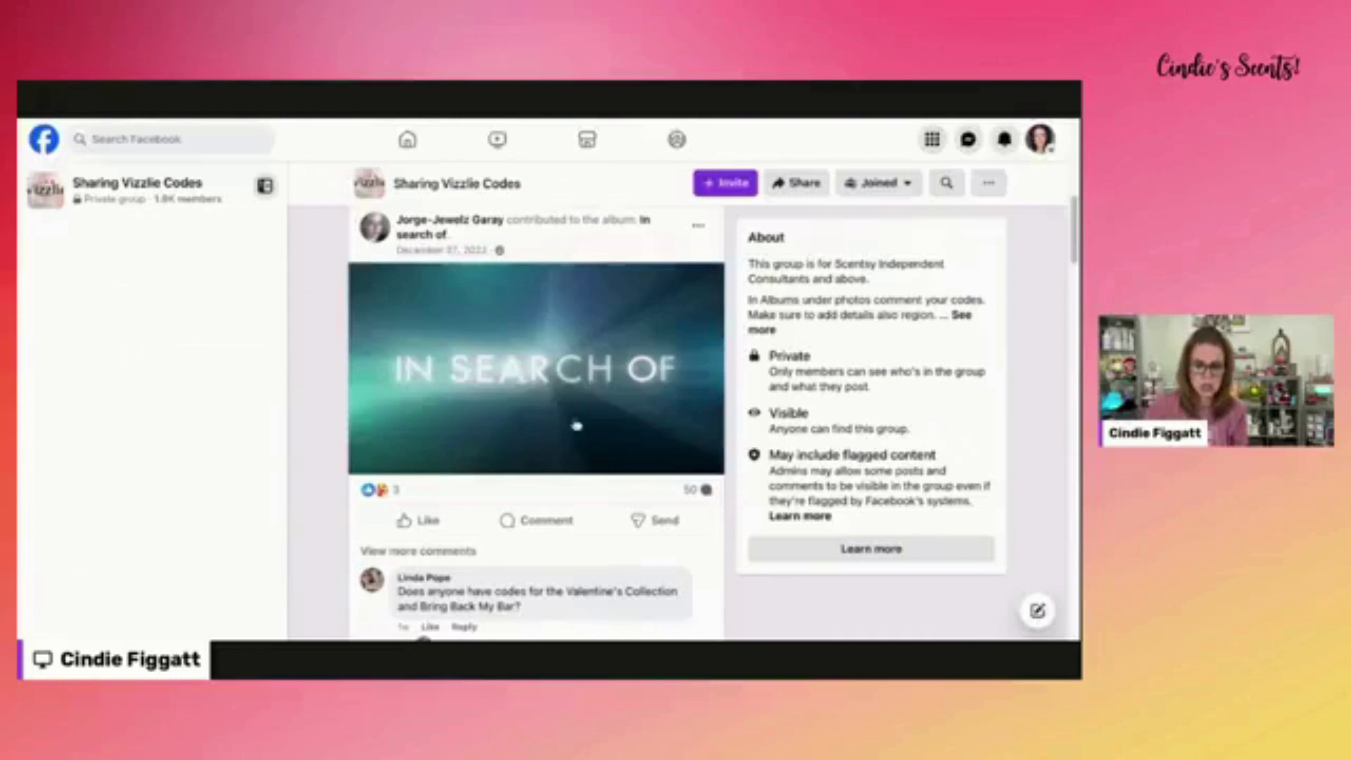
pyautogui.scroll(-1, 581, 445)
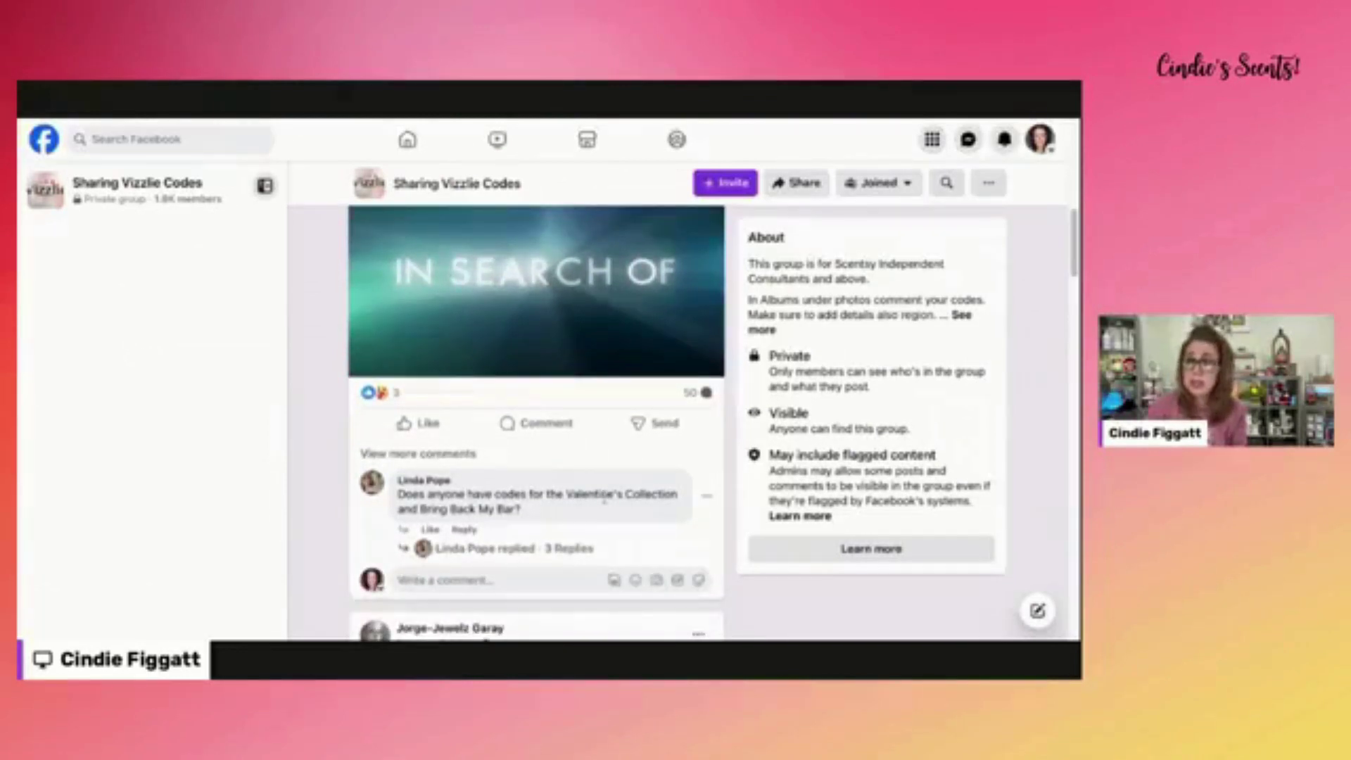
pyautogui.click(540, 549)
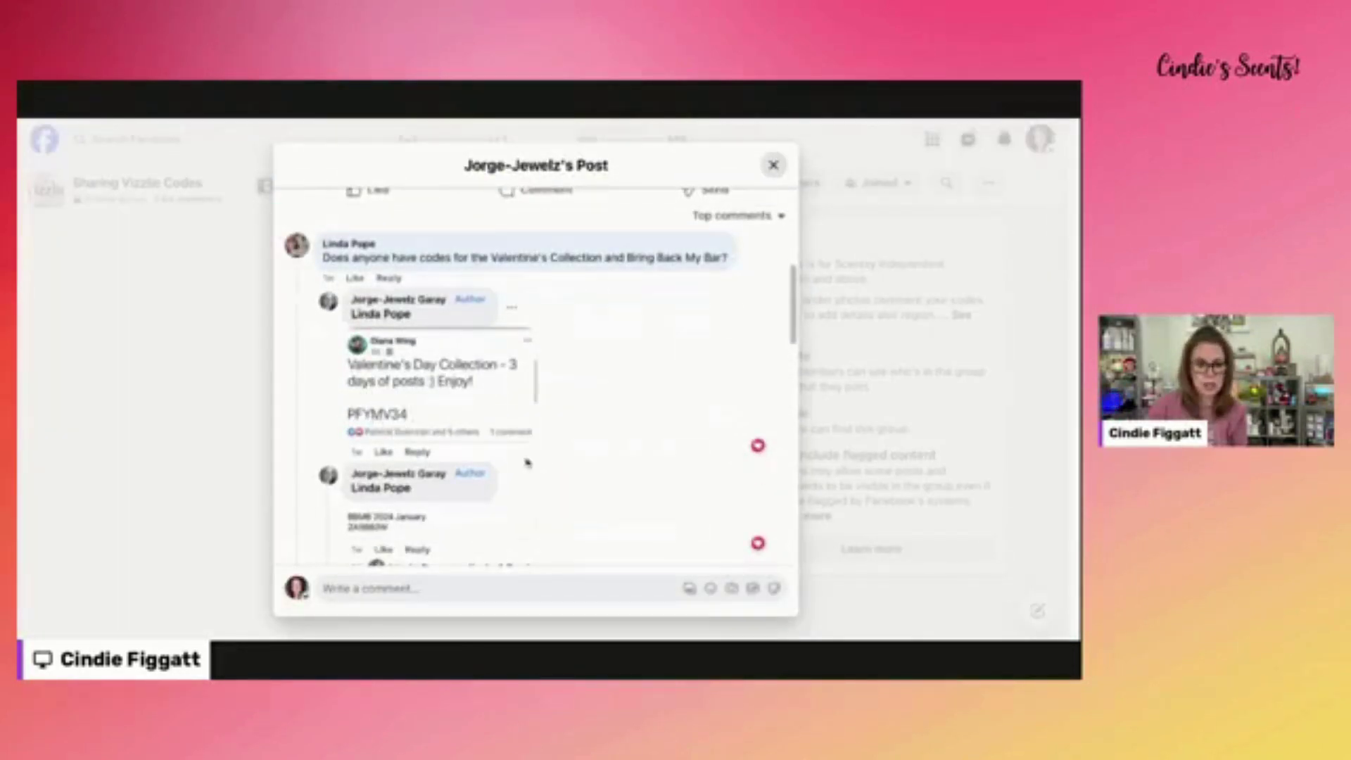
# Examine the shared codes in the replies and the other members' code requests in the post's comments.
pyautogui.scroll(-3, 509, 434)
pyautogui.scroll(-4, 509, 434)
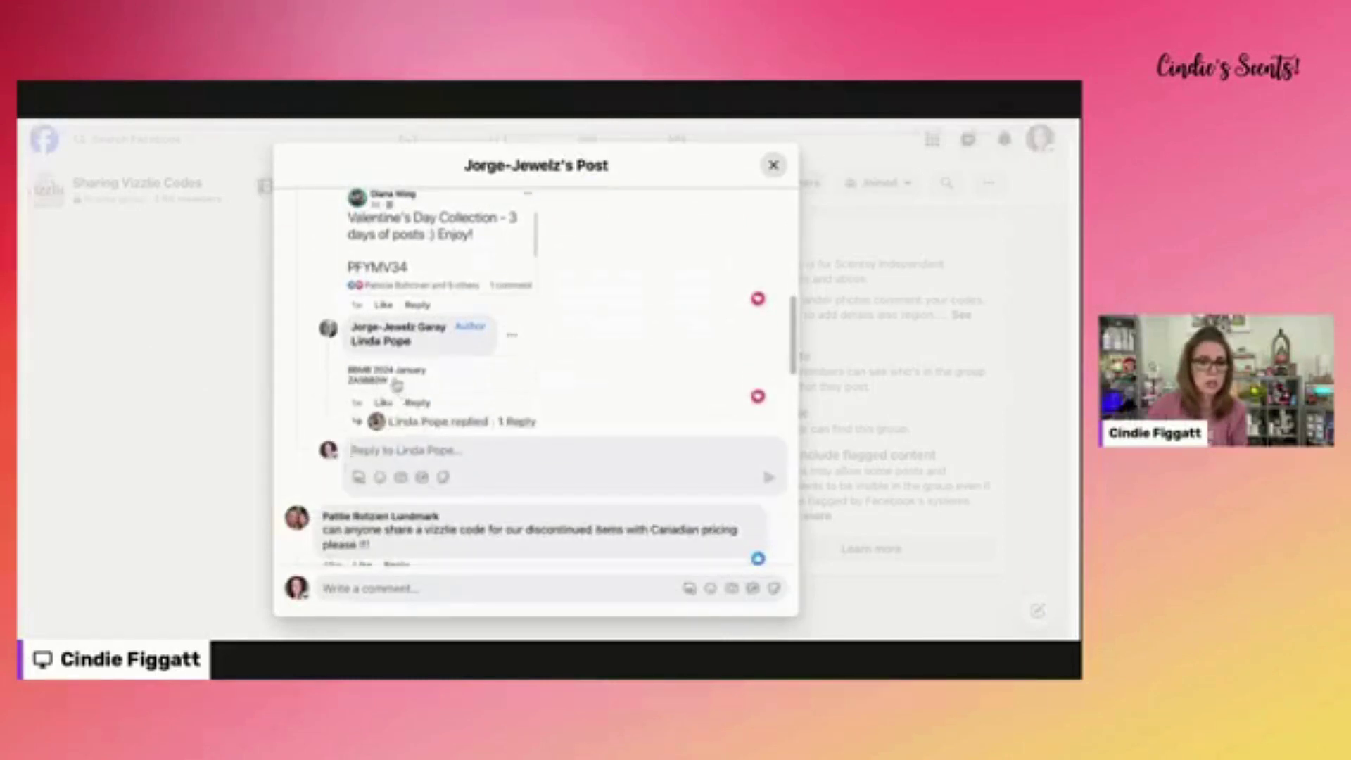
pyautogui.scroll(-4, 501, 391)
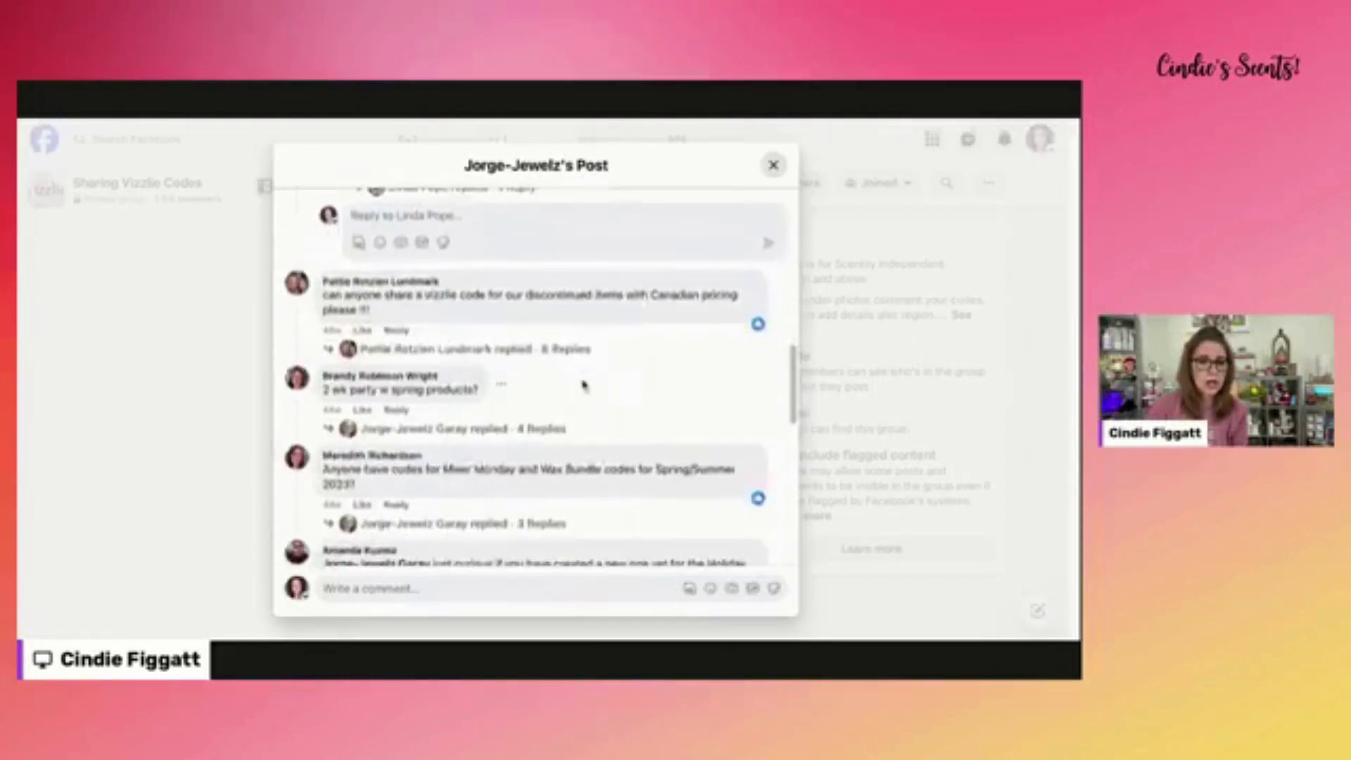
pyautogui.scroll(-1, 504, 401)
pyautogui.scroll(-1, 504, 409)
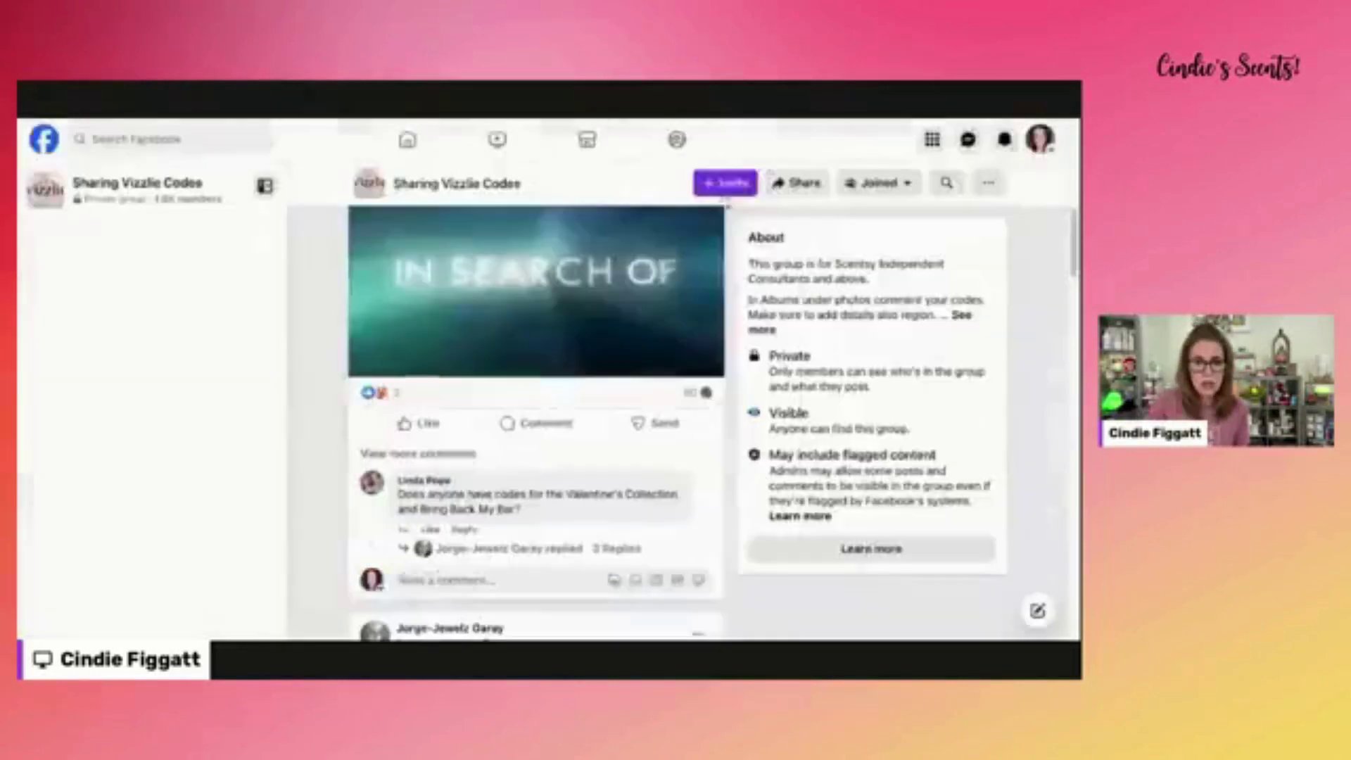
# Switch to Vizzlie and open the list of Facebook templates.
pyautogui.click(773, 164)
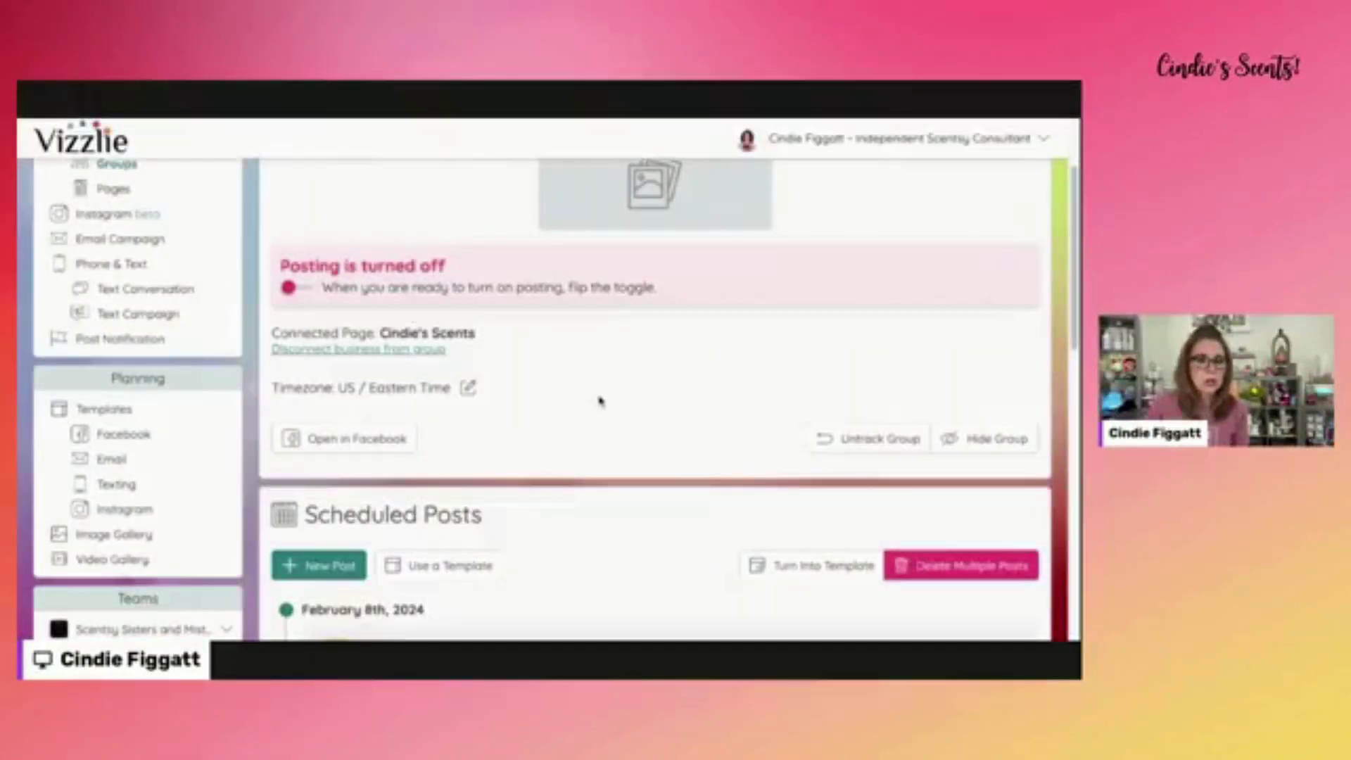
pyautogui.scroll(2, 156, 302)
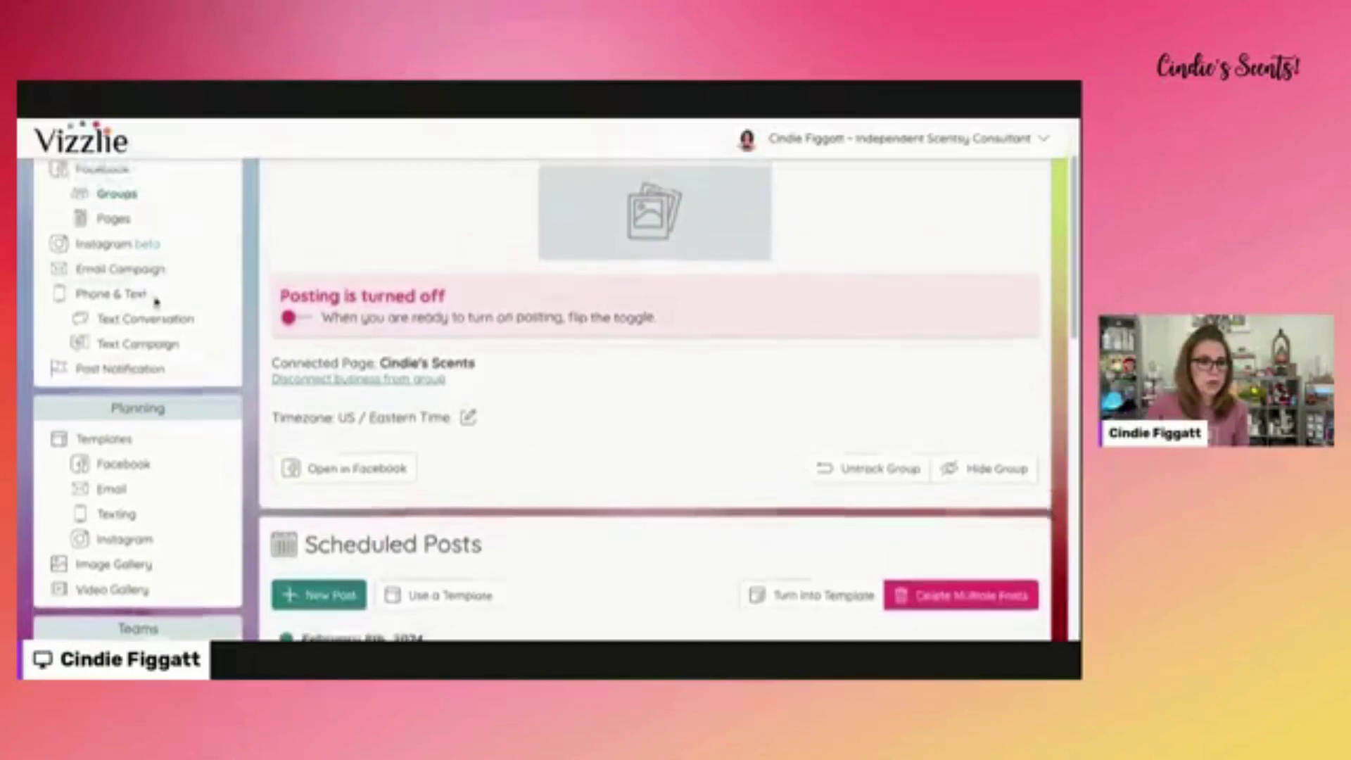
pyautogui.scroll(3, 156, 301)
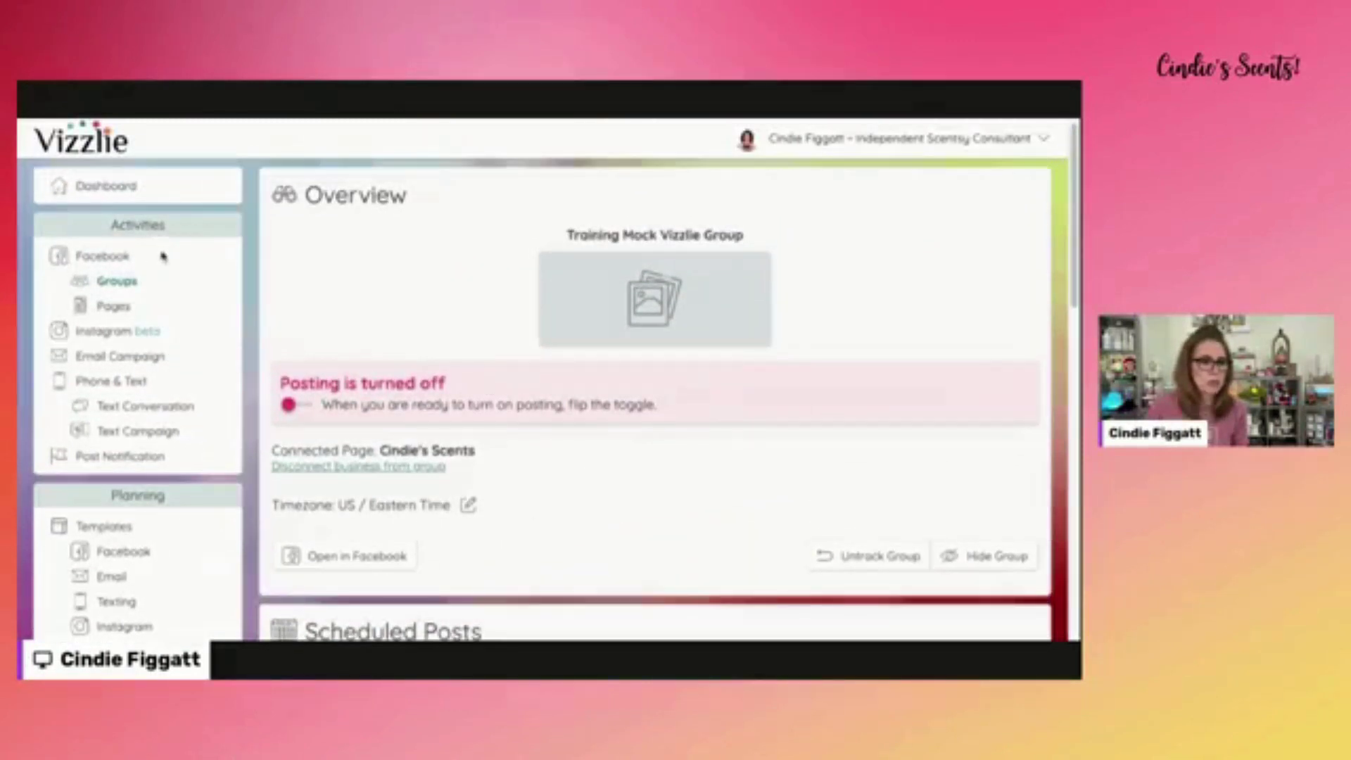
pyautogui.scroll(-3, 196, 434)
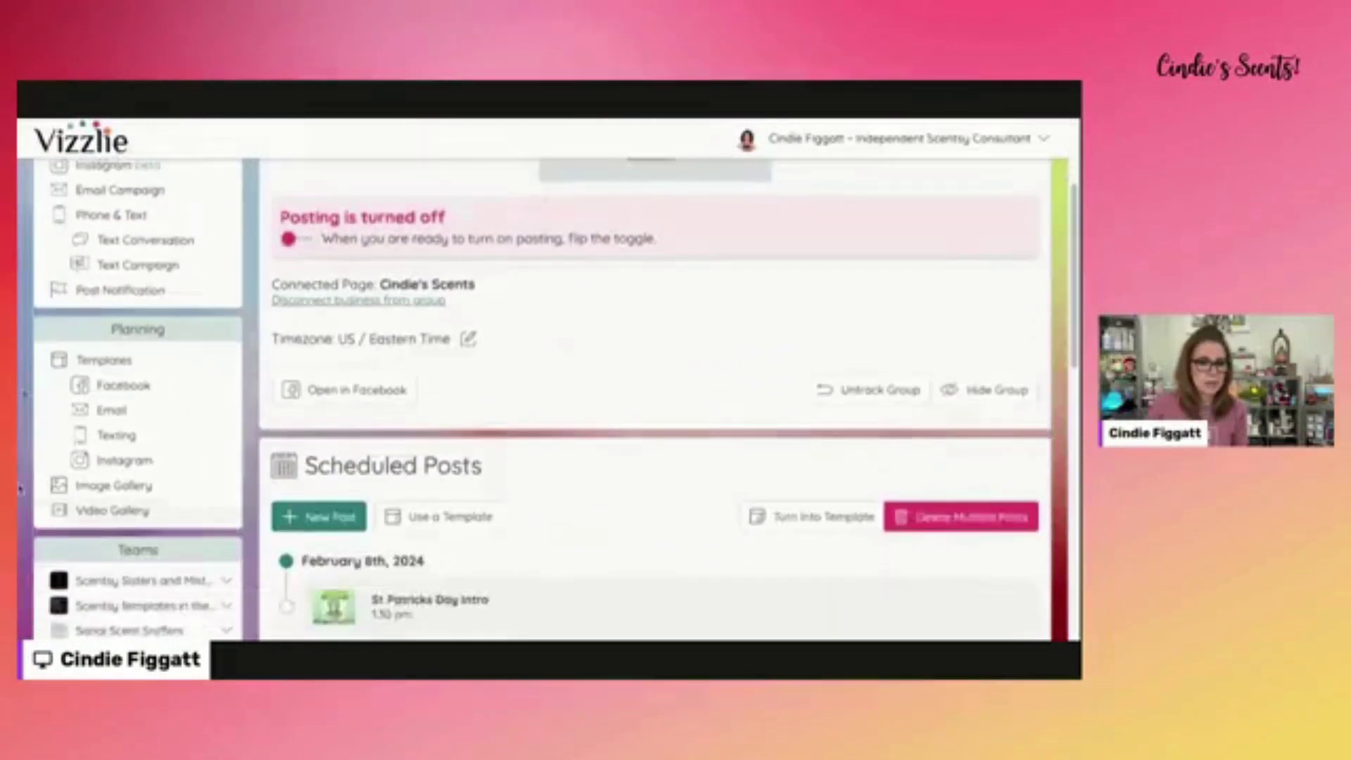
pyautogui.click(125, 387)
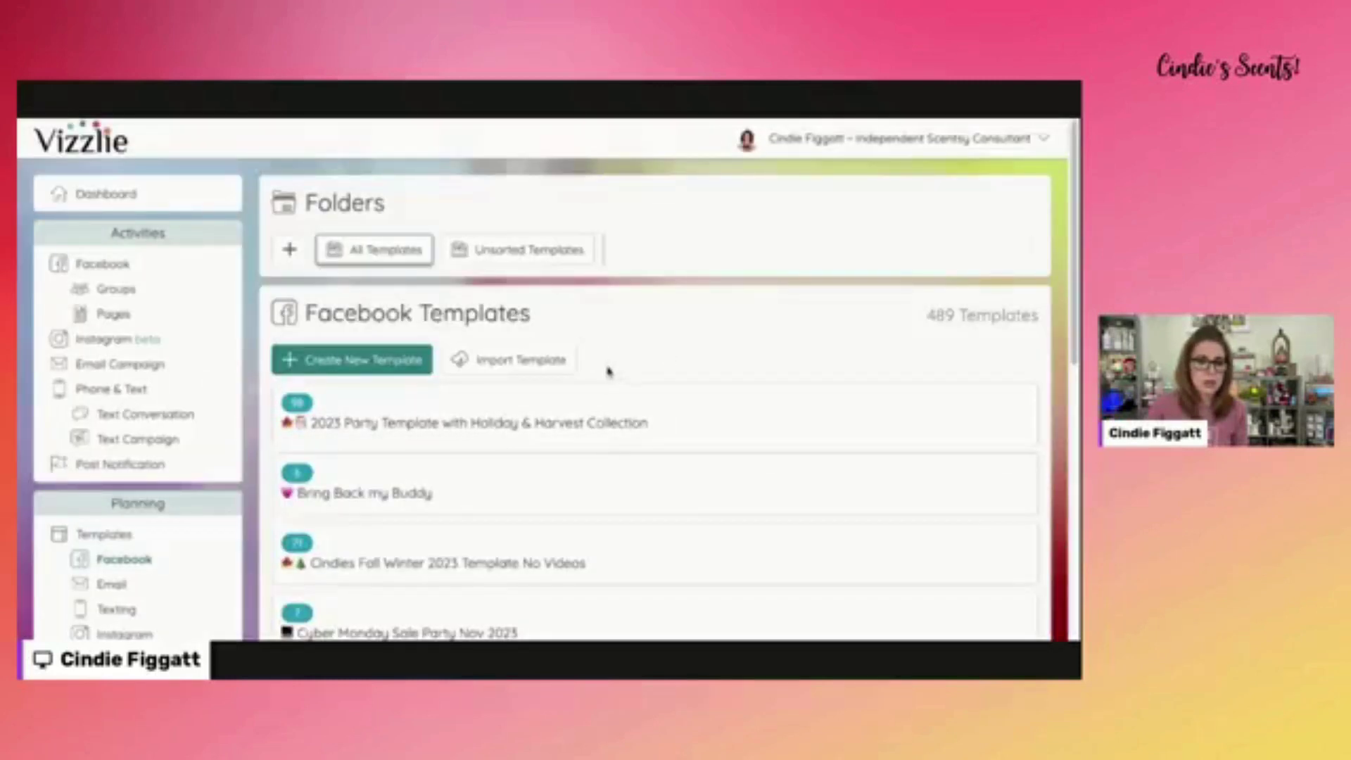
pyautogui.scroll(-1, 609, 371)
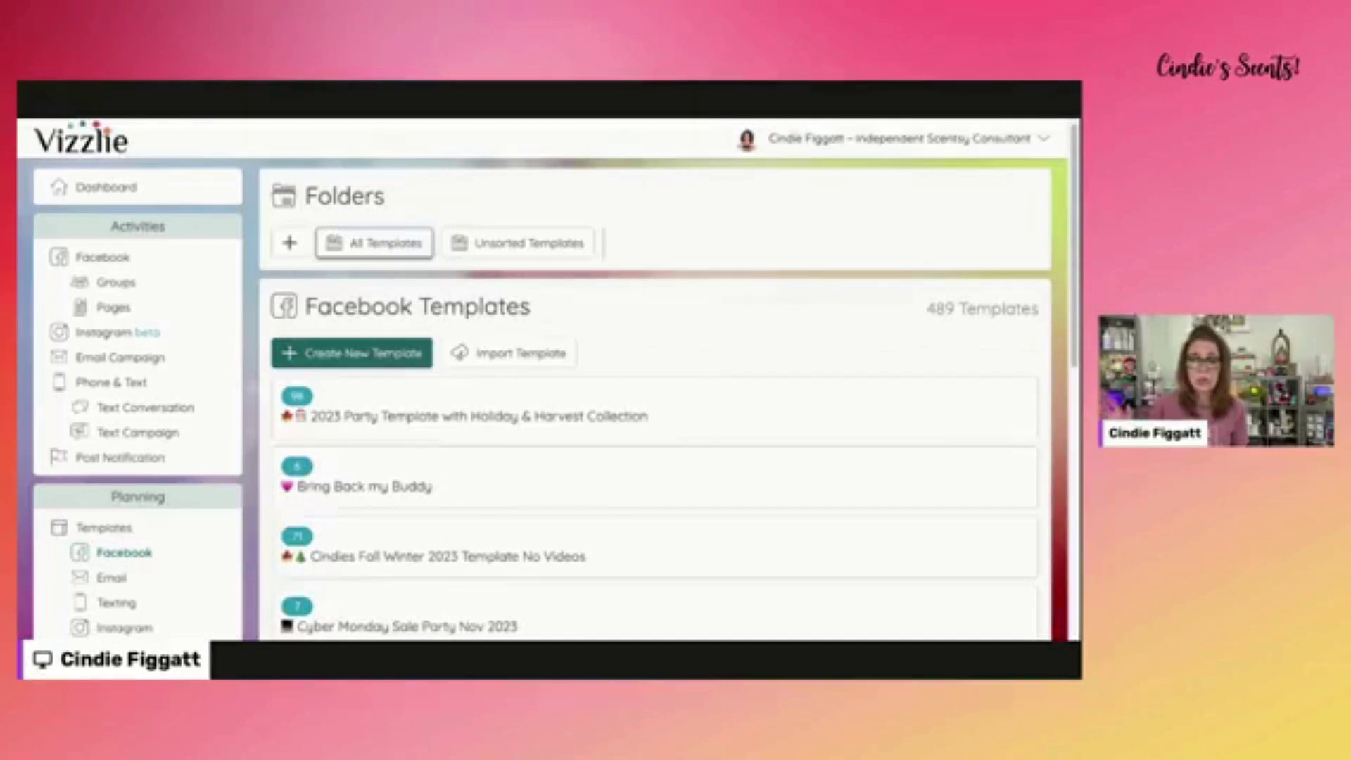
# Import the shared !23 Working Mixology #1 template into Unsorted Templates using share code 3GNT3FC.
pyautogui.click(560, 361)
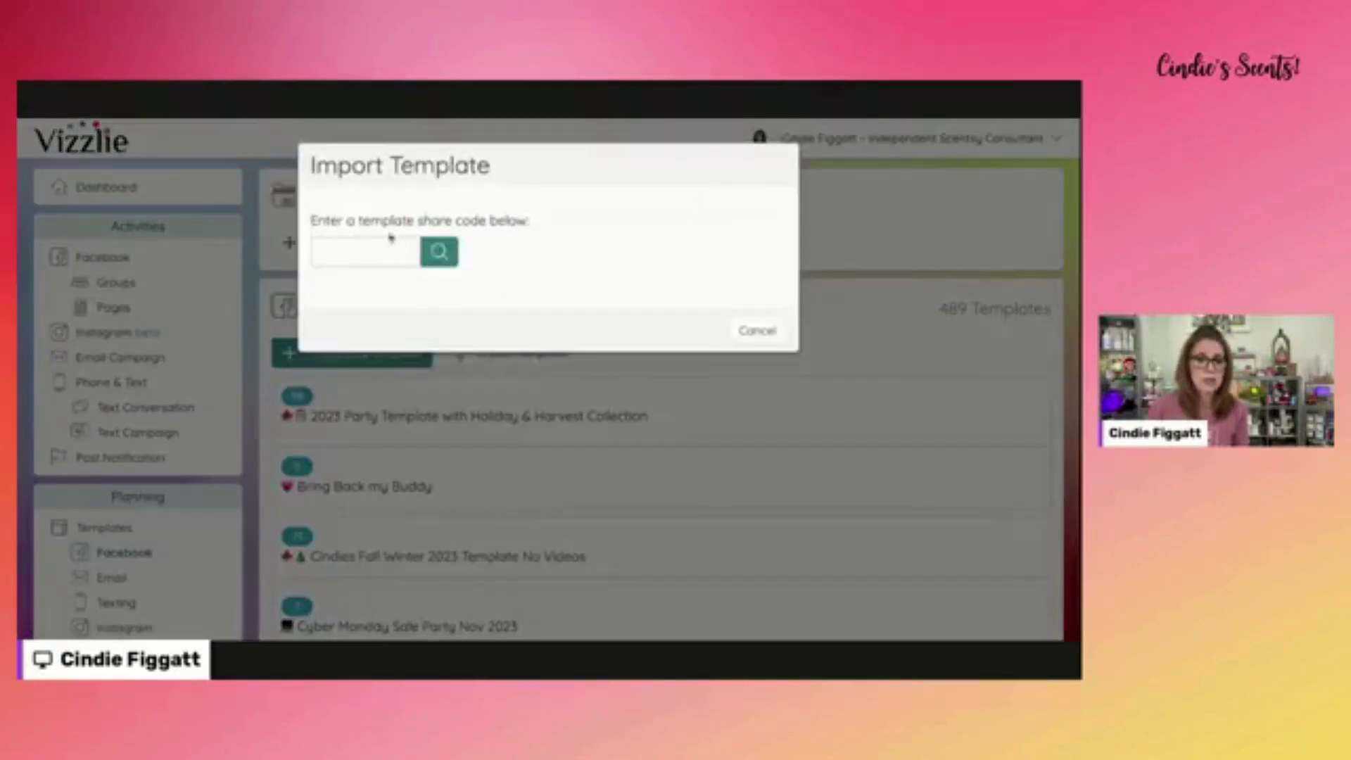
pyautogui.click(335, 252)
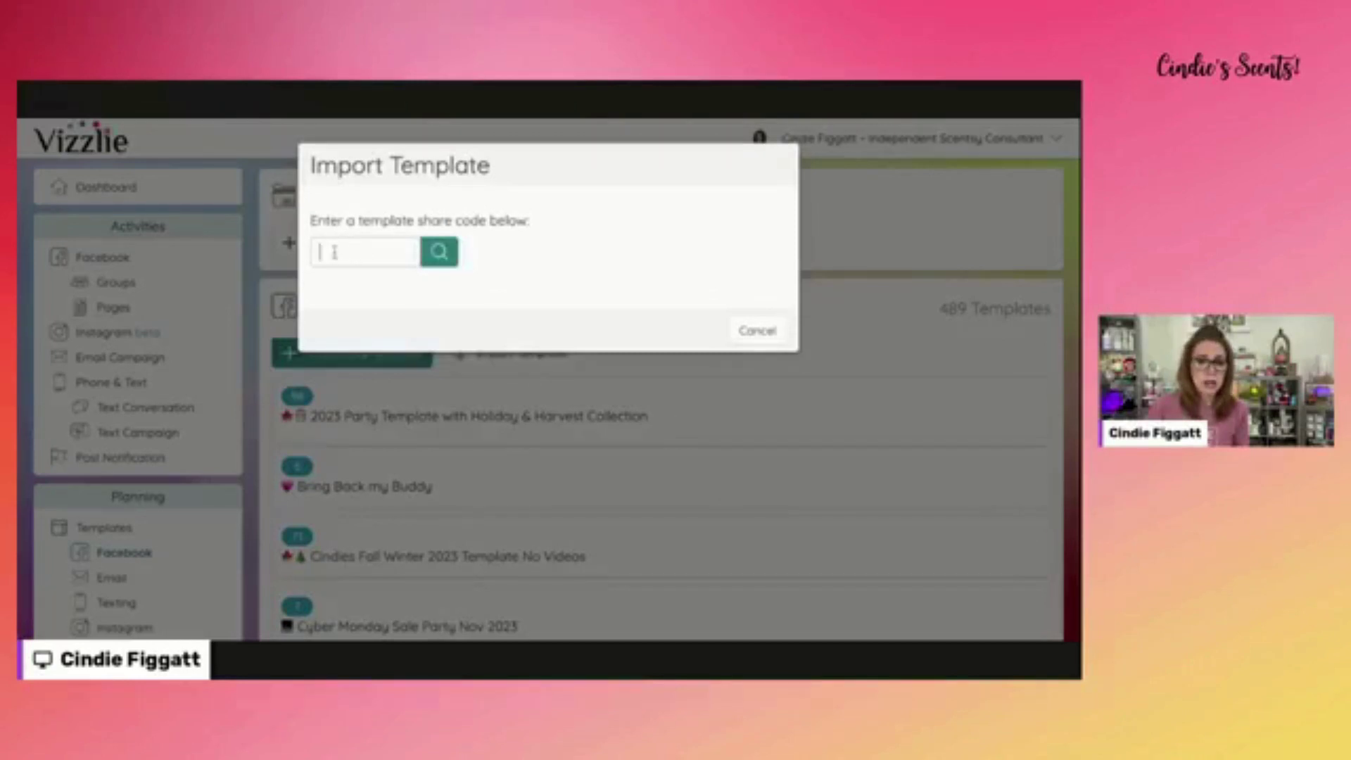
pyautogui.write('3GNT3FC')
pyautogui.click(439, 253)
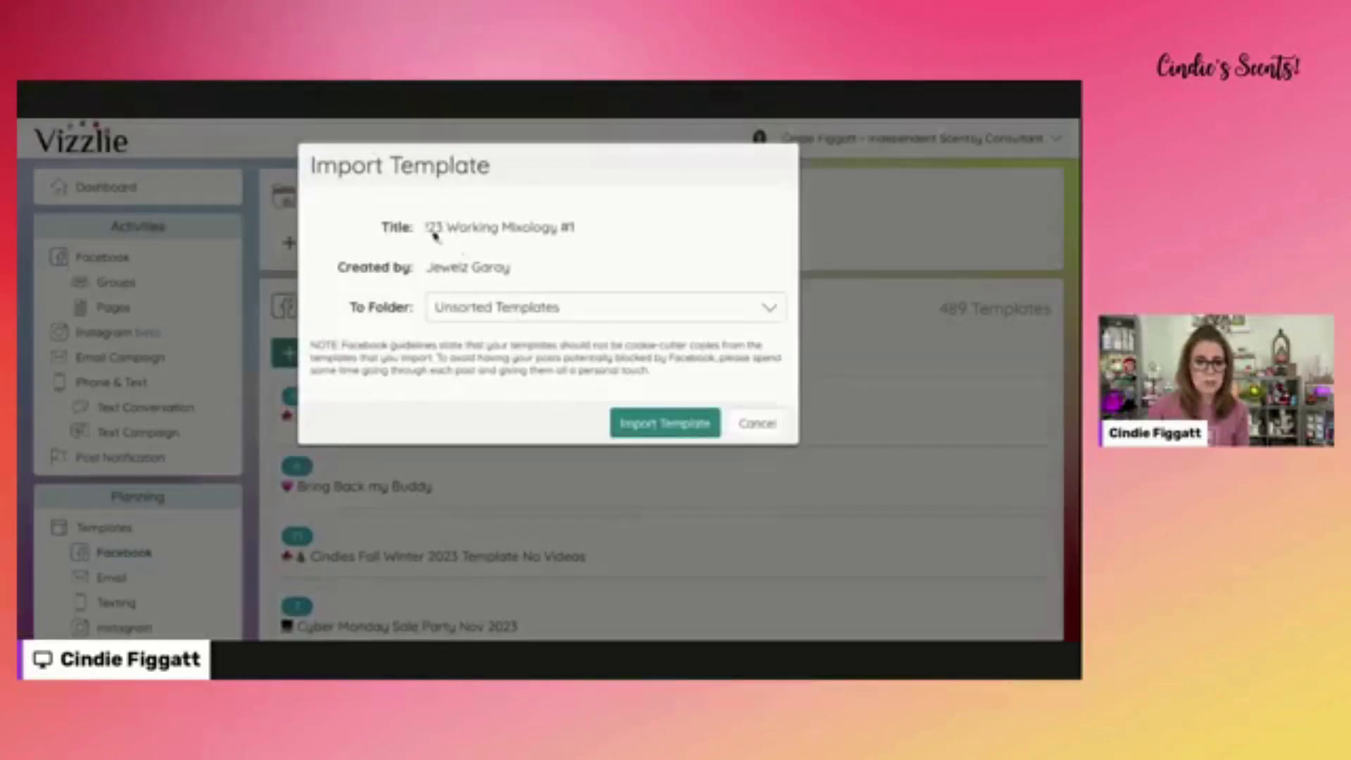
pyautogui.click(686, 431)
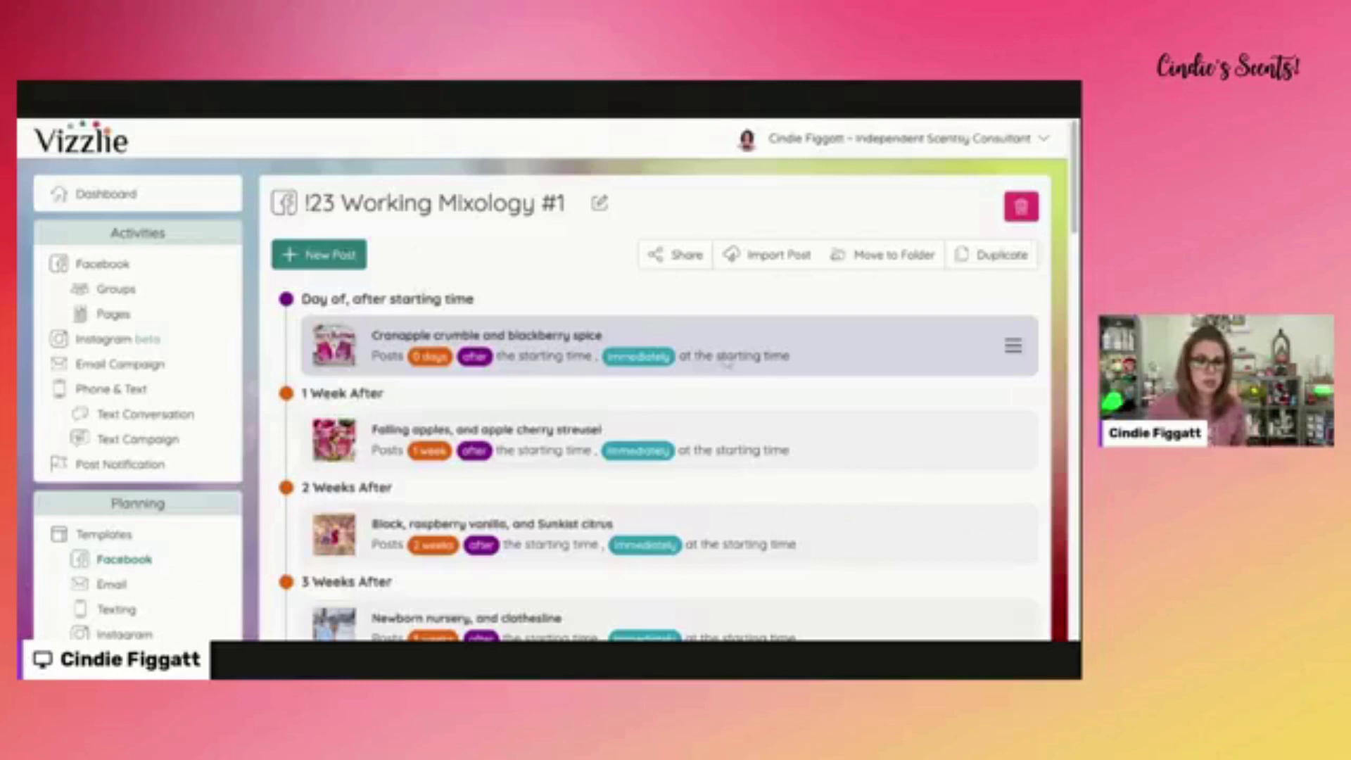
# Set the Cranapple crumble and blackberry spice post to publish at the exact time of 6:00 PM and save it.
pyautogui.scroll(-1, 698, 353)
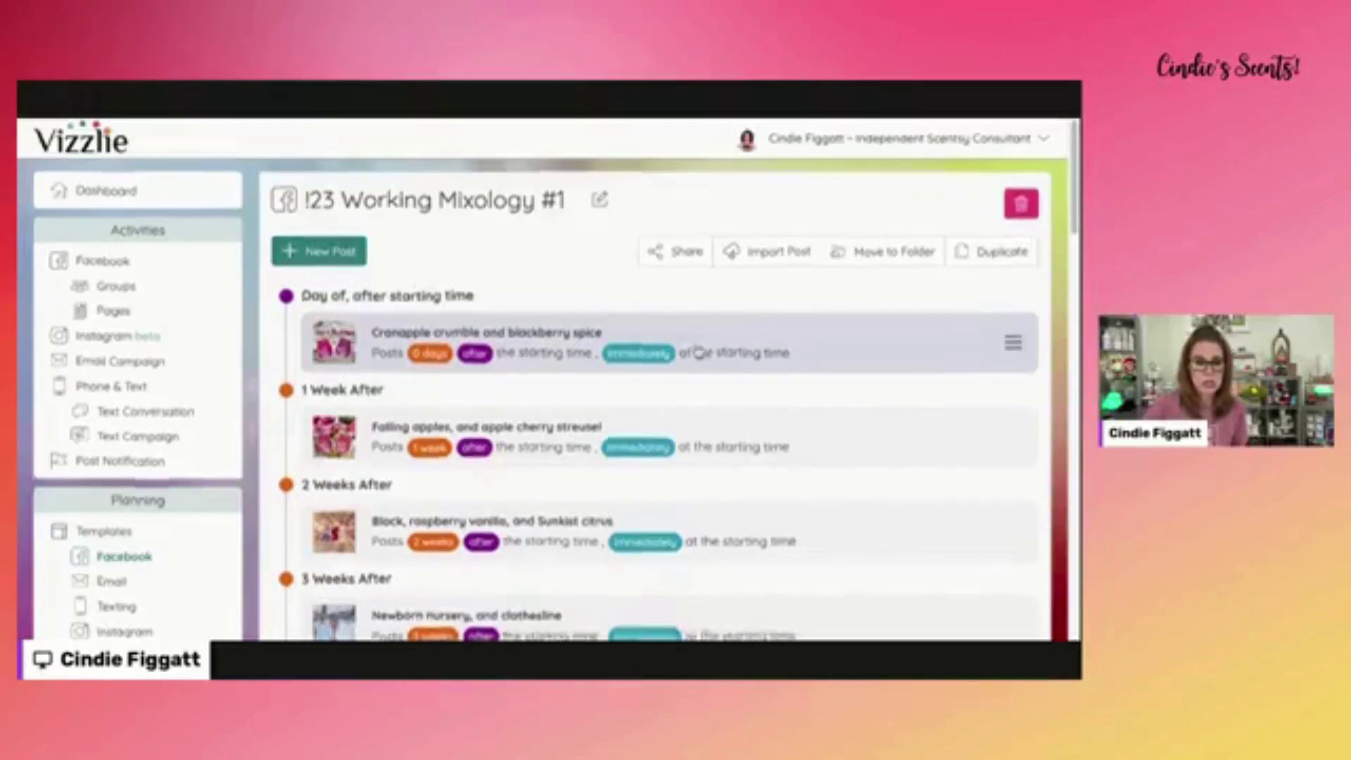
pyautogui.scroll(-1, 696, 353)
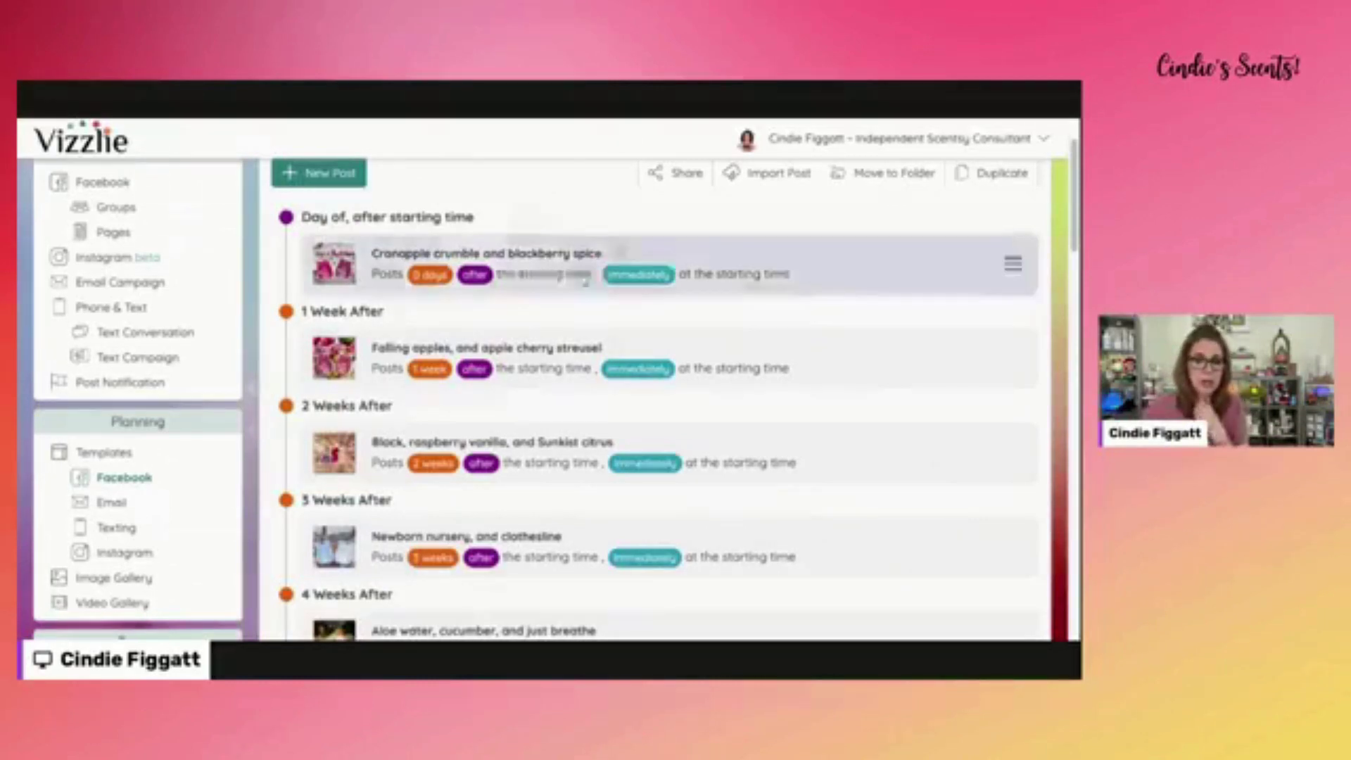
pyautogui.rightClick(581, 265)
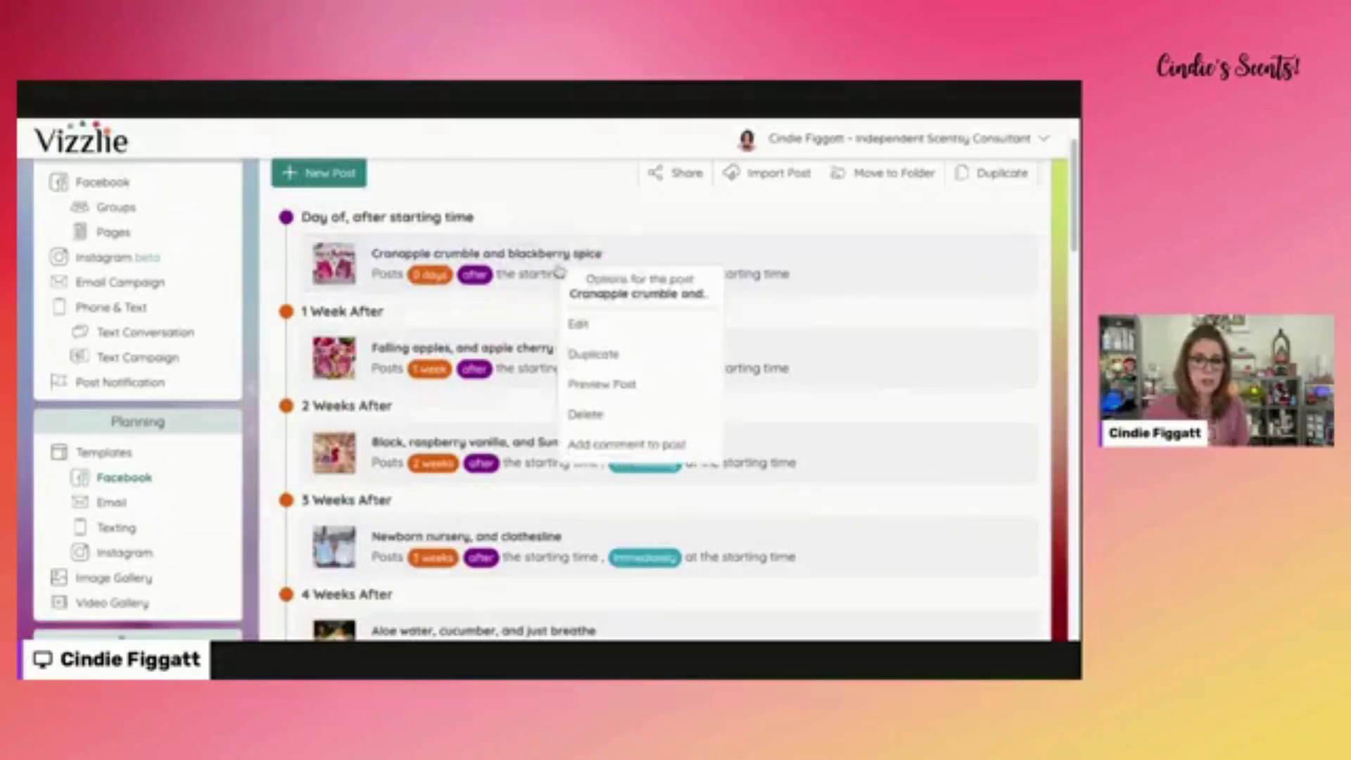
pyautogui.rightClick(802, 260)
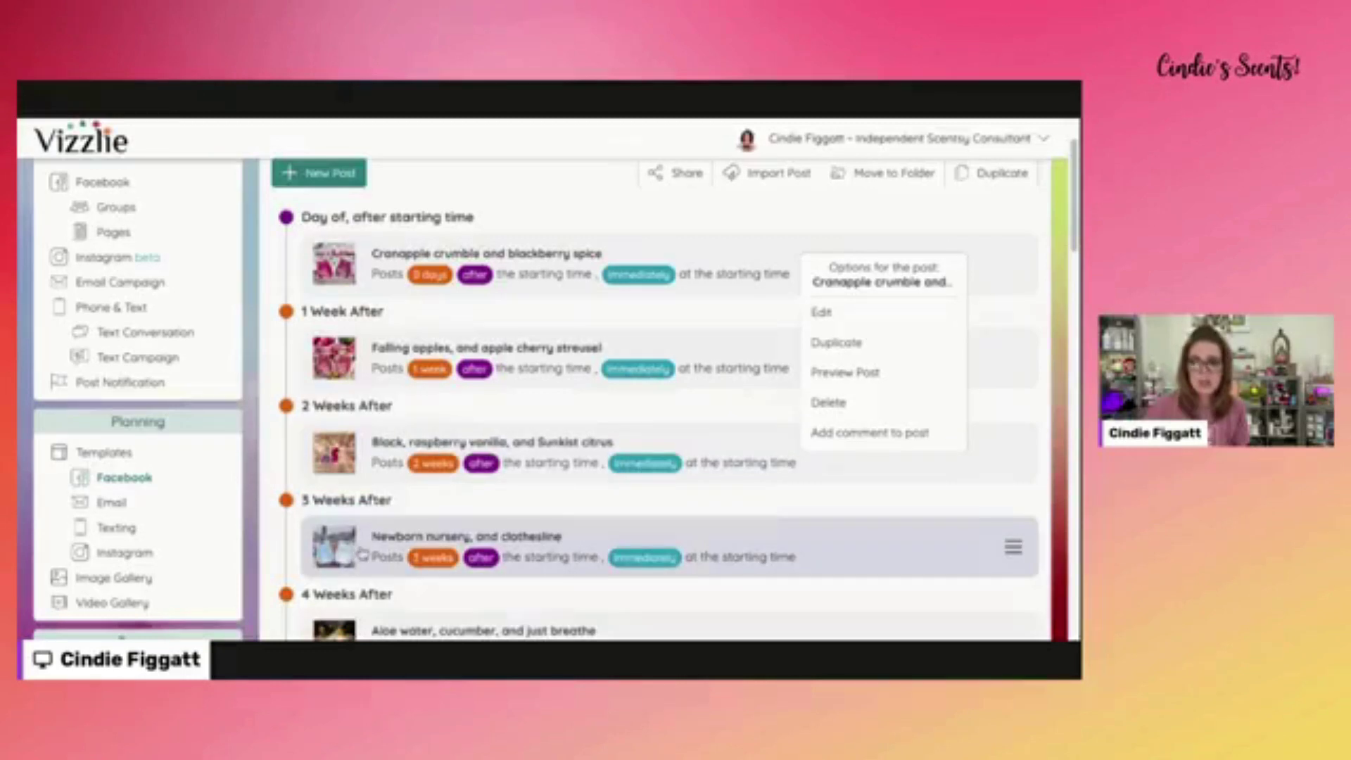
pyautogui.rightClick(524, 255)
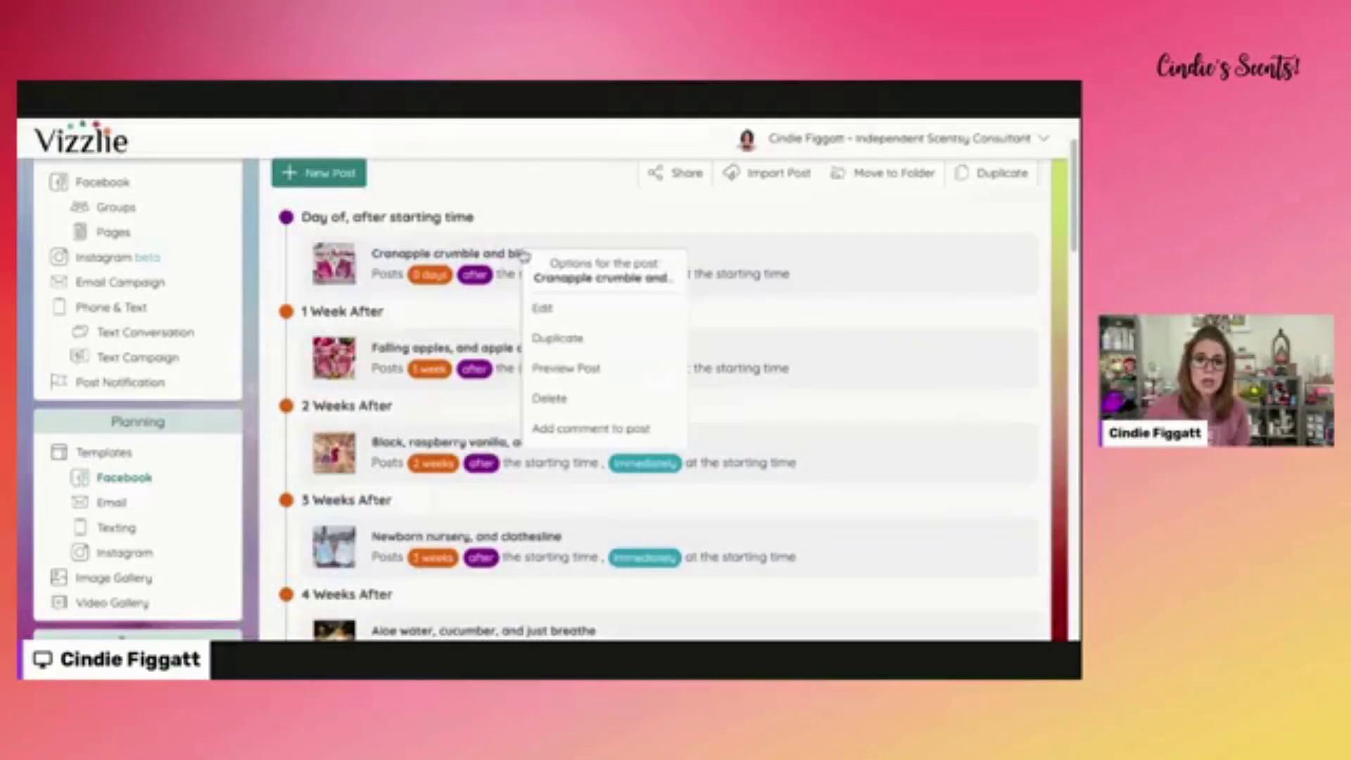
pyautogui.click(553, 313)
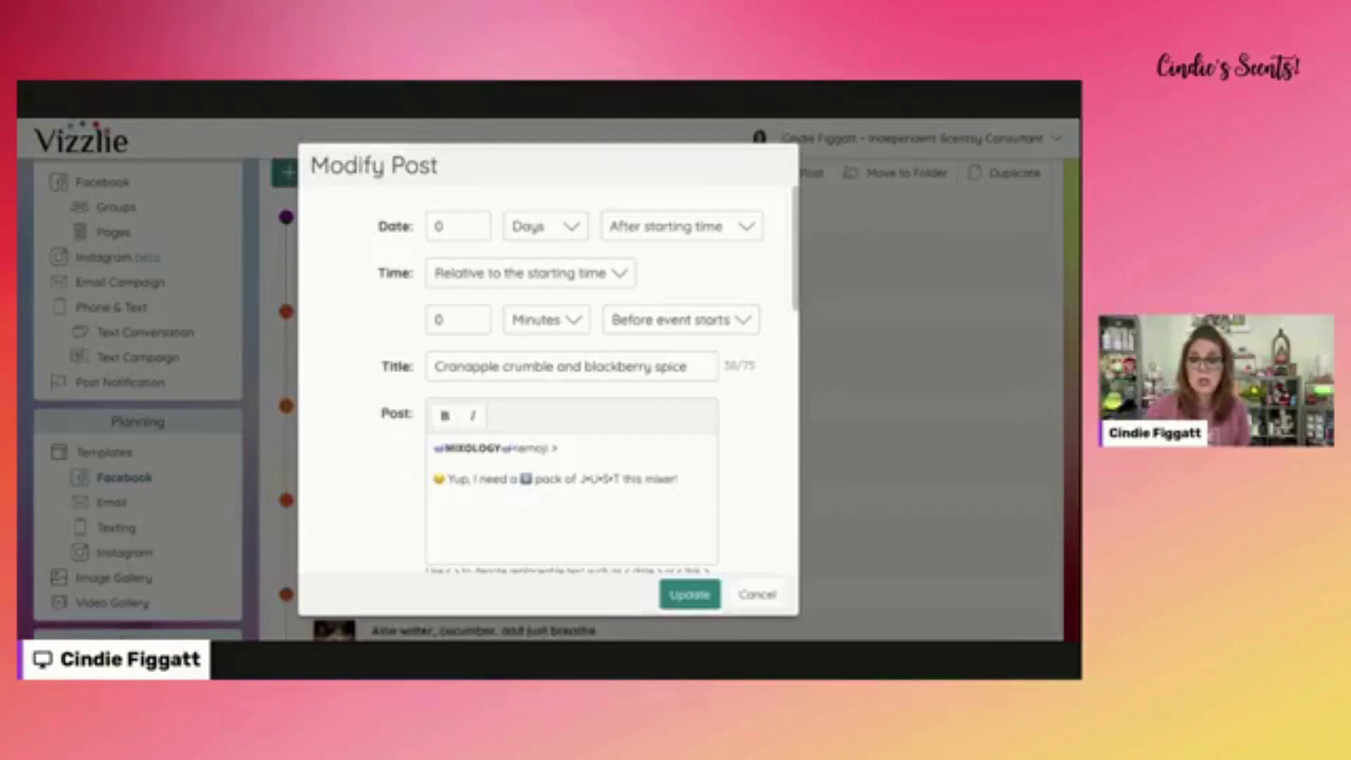
pyautogui.click(557, 296)
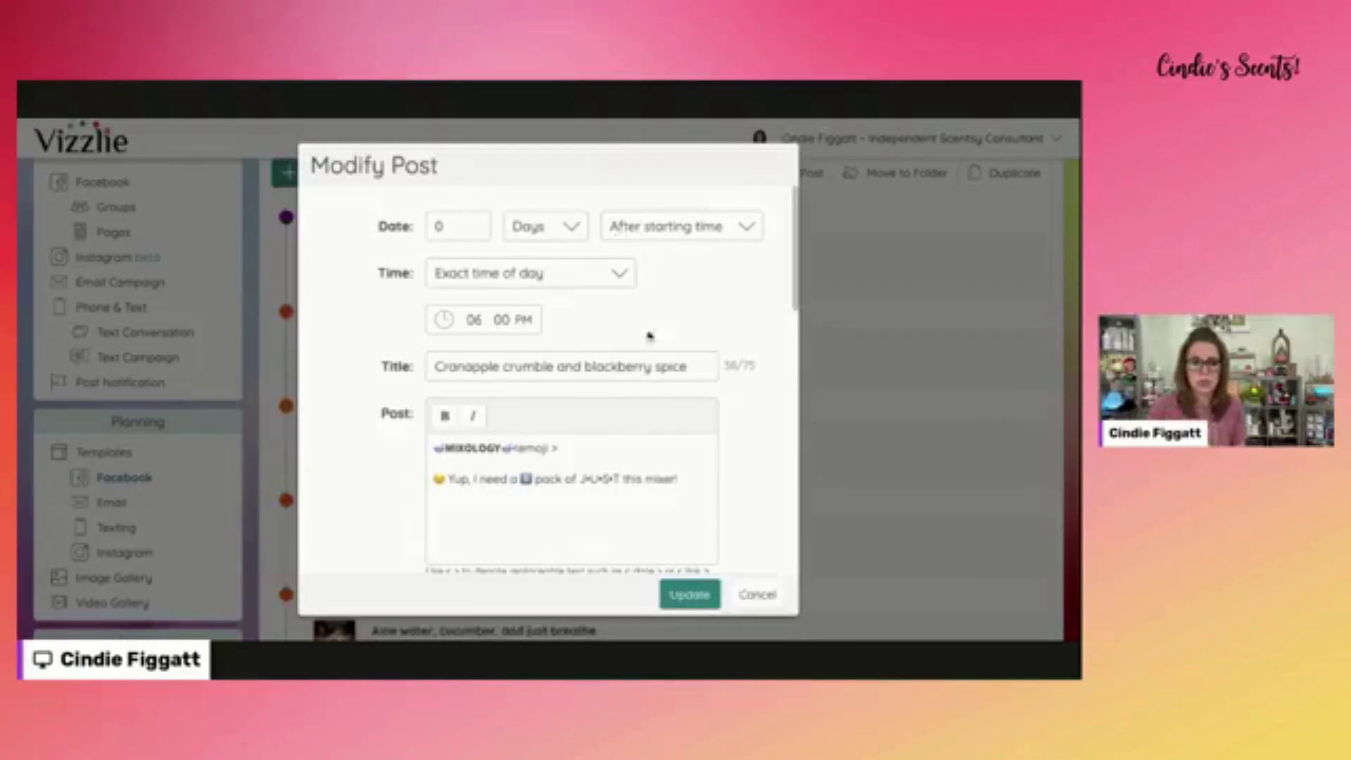
pyautogui.click(695, 606)
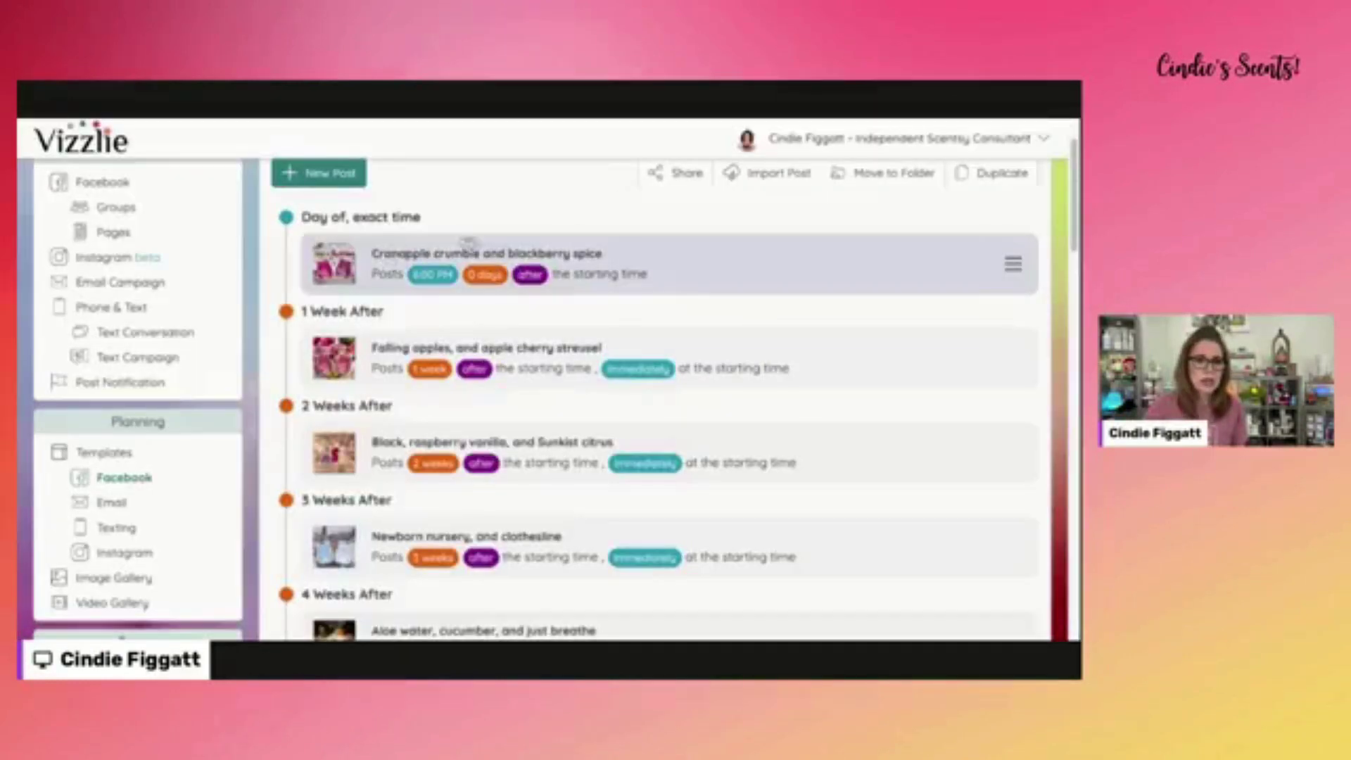
# Set the Falling apples, and apple cherry streusel post to publish at the exact time of 6:00 PM and save it.
pyautogui.click(388, 370)
pyautogui.click(411, 424)
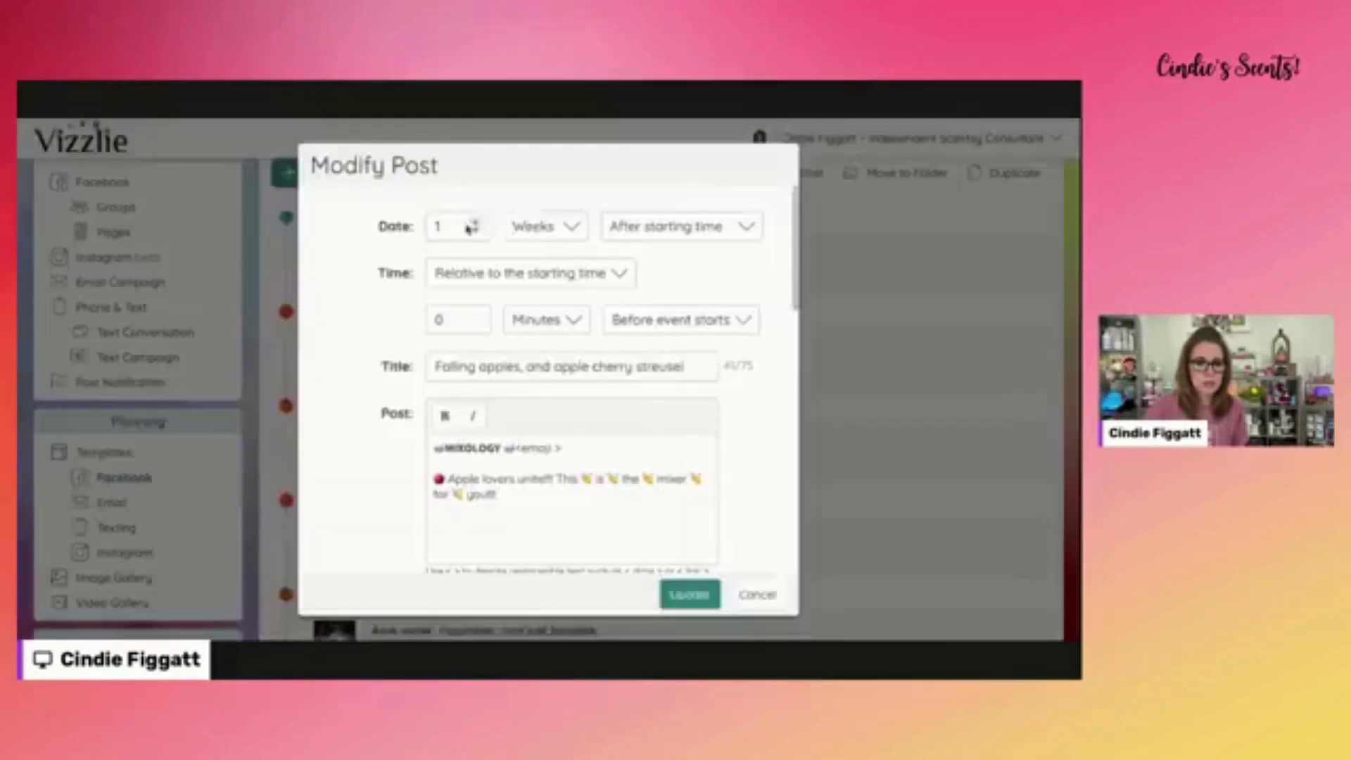
pyautogui.click(561, 280)
pyautogui.click(552, 297)
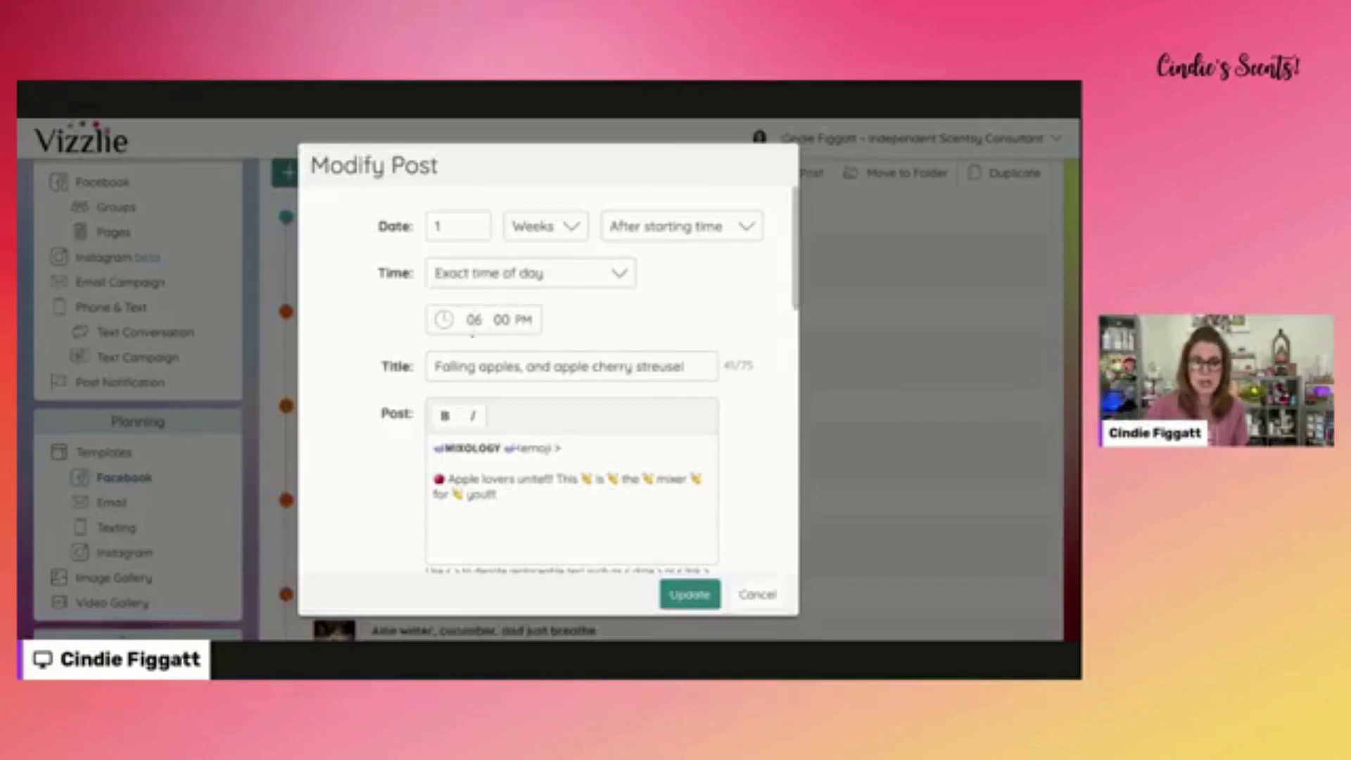
pyautogui.click(691, 597)
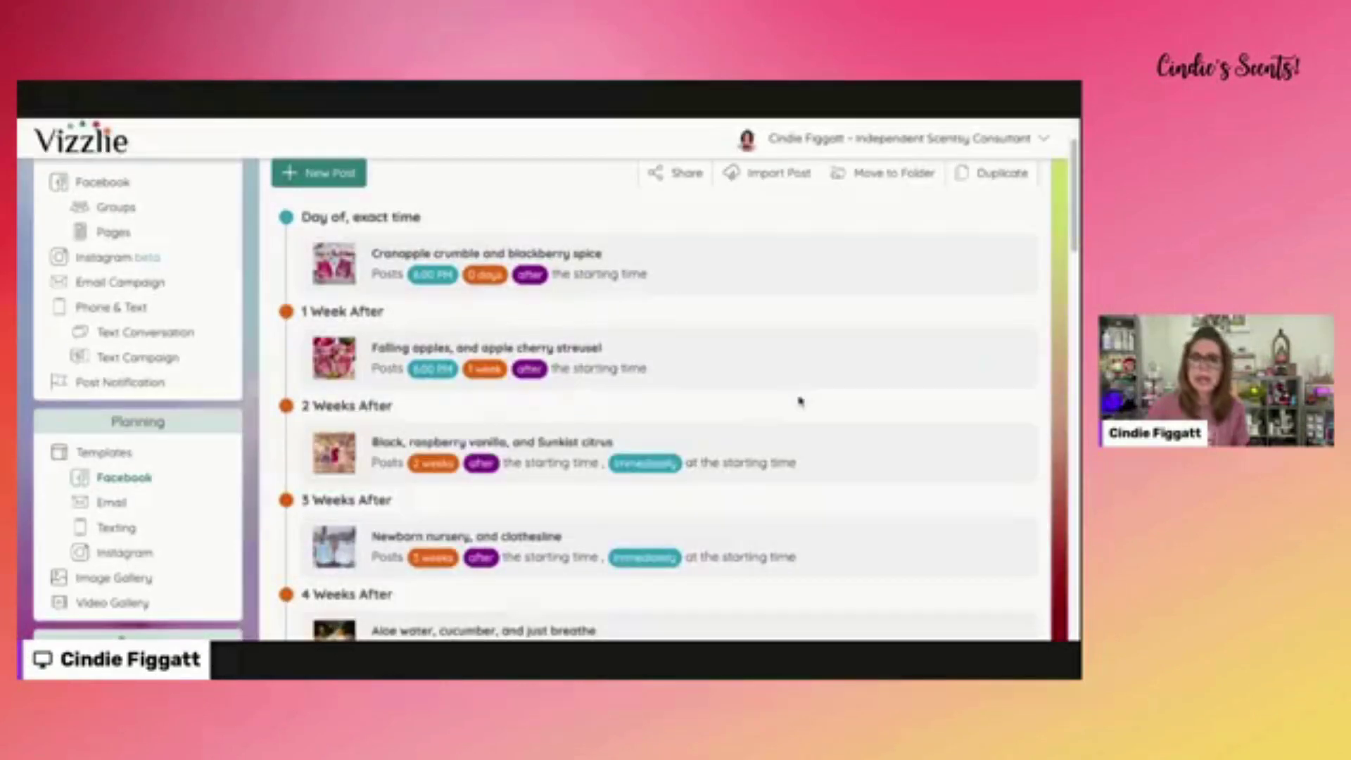
# Look through the template's remaining weekly posts and copy the share code of the edited !23 Working Mixology #1 template.
pyautogui.scroll(-10, 784, 436)
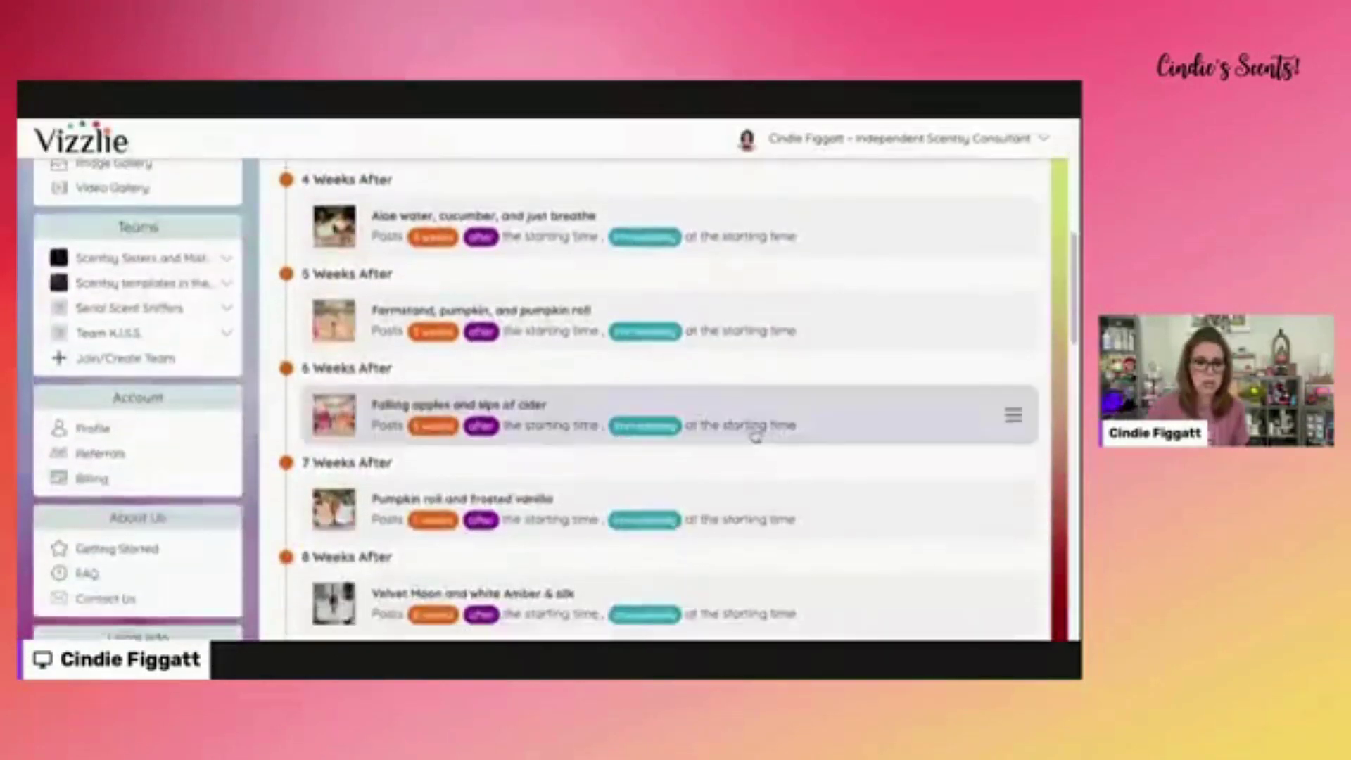
pyautogui.scroll(12, 754, 437)
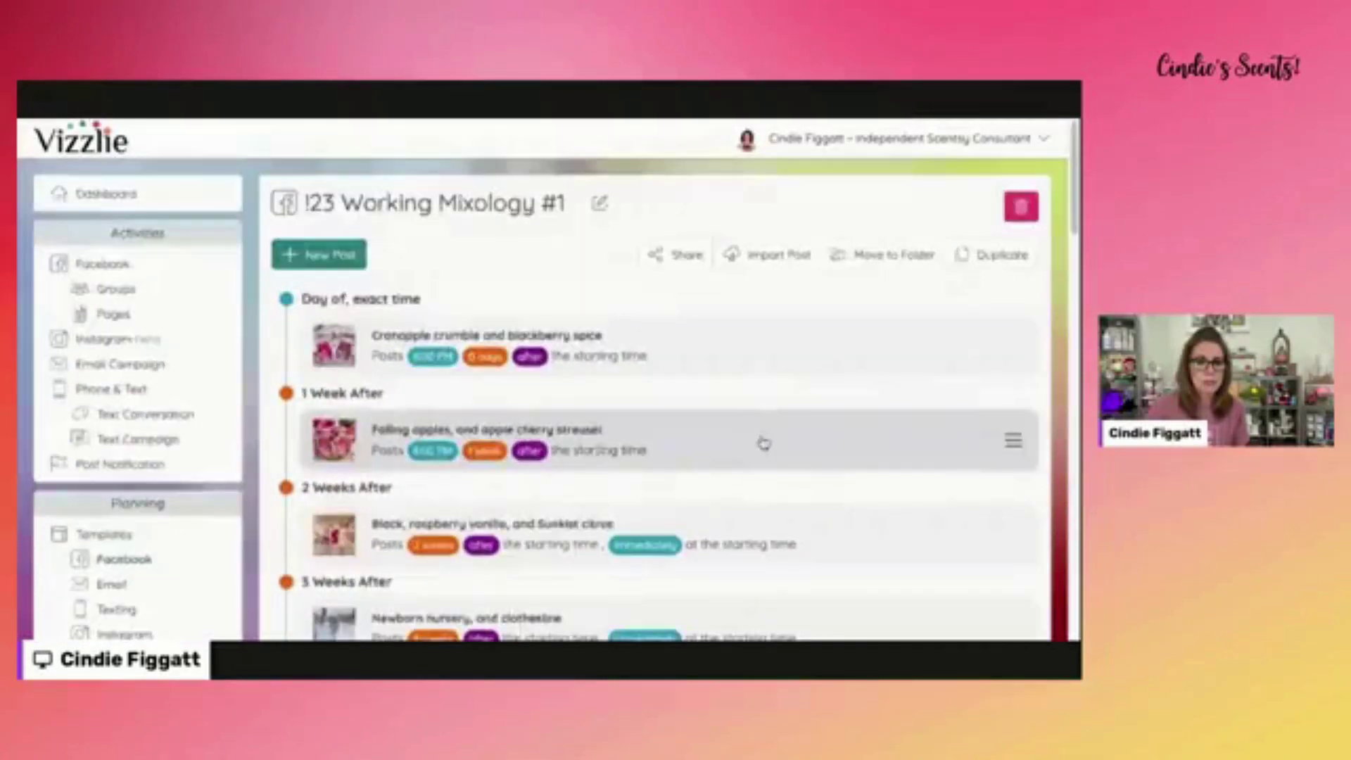
pyautogui.scroll(-2, 754, 442)
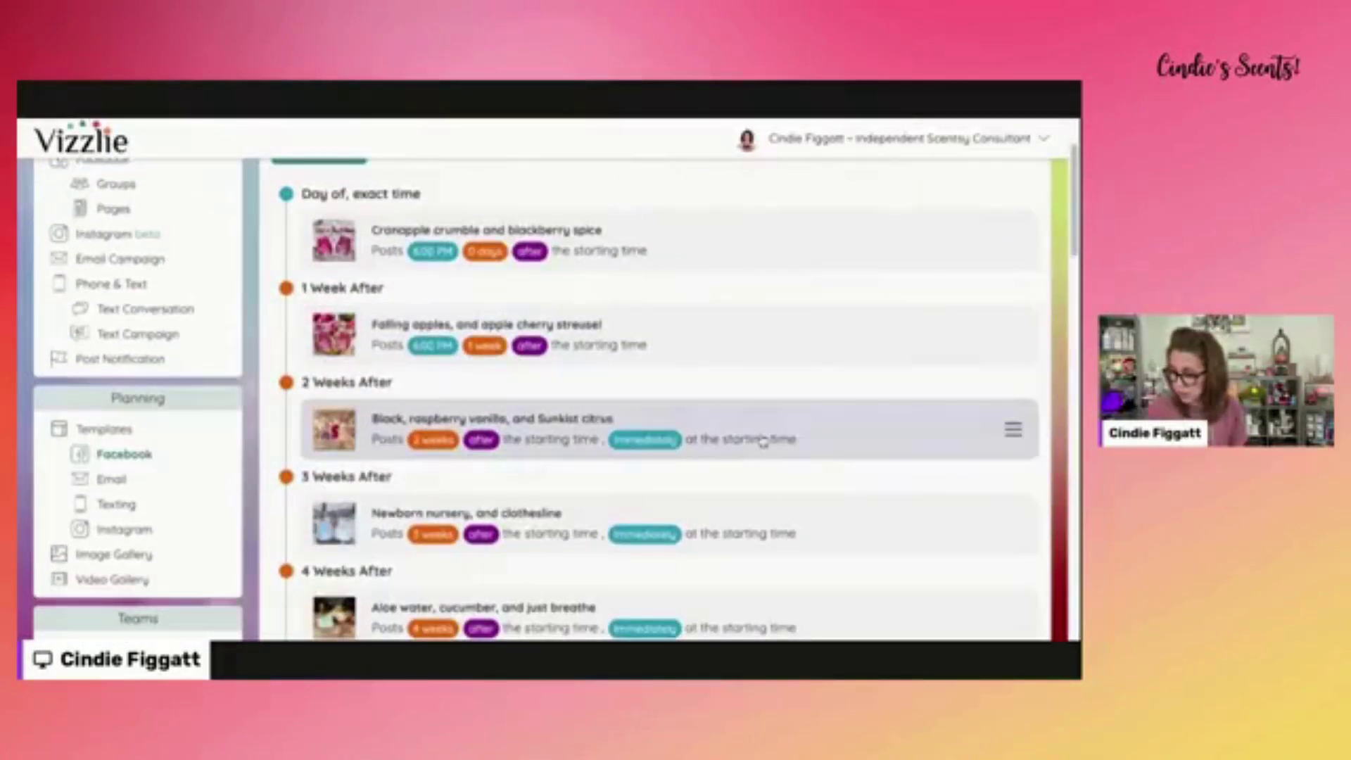
pyautogui.scroll(2, 746, 443)
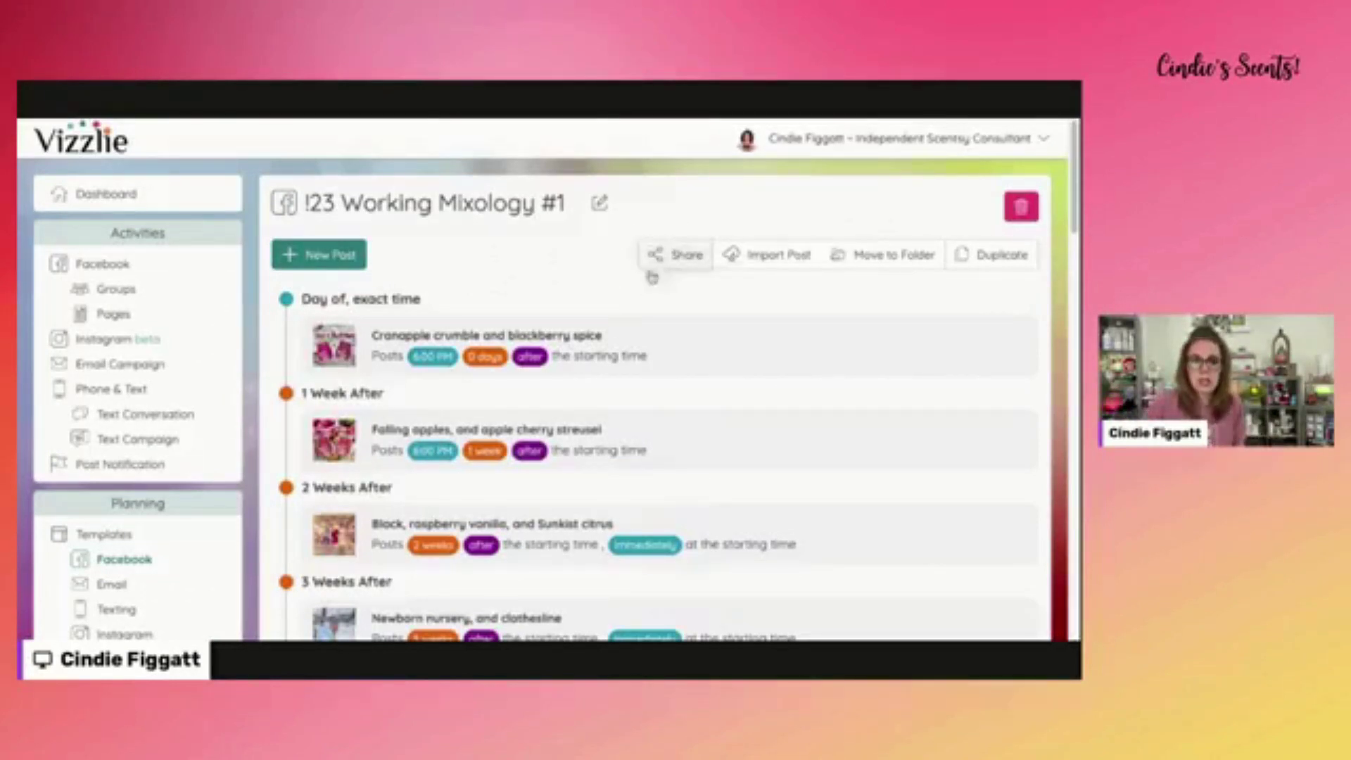
pyautogui.click(672, 254)
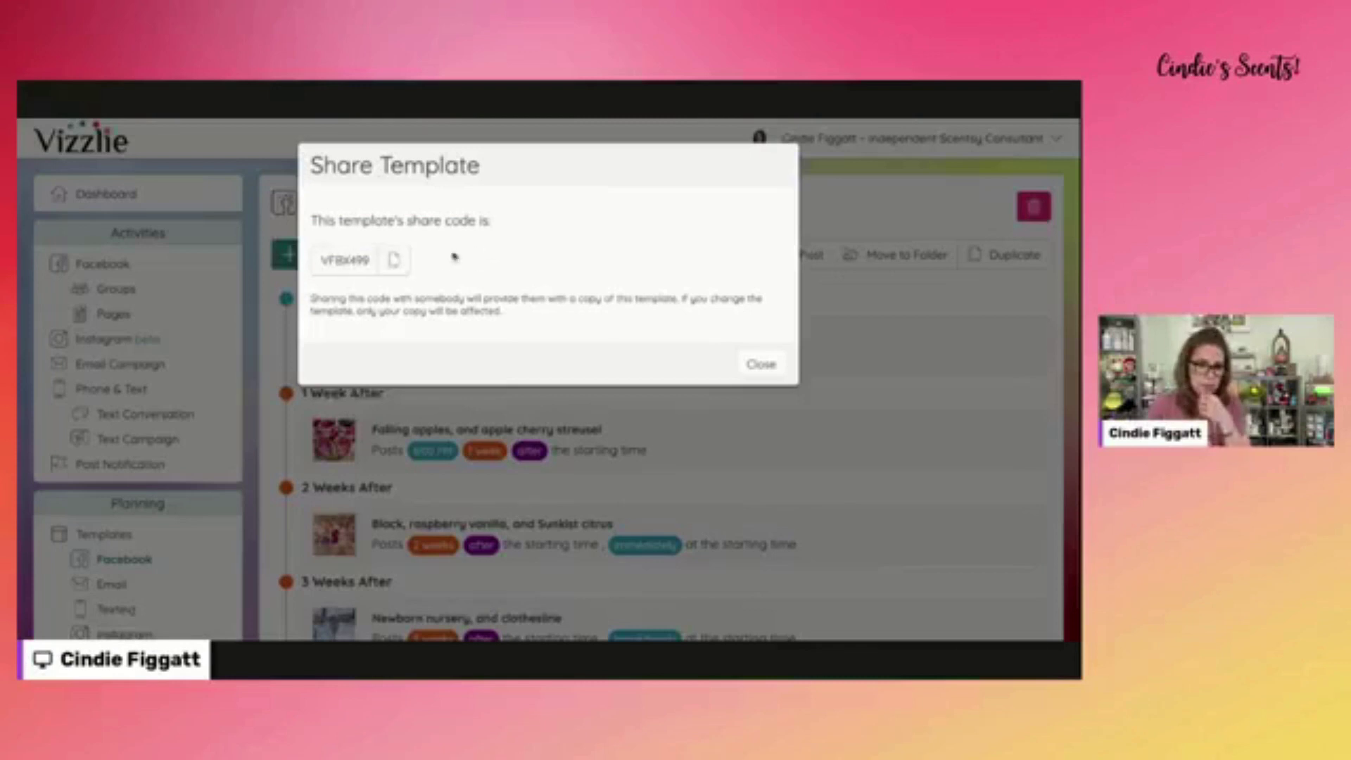
pyautogui.click(395, 263)
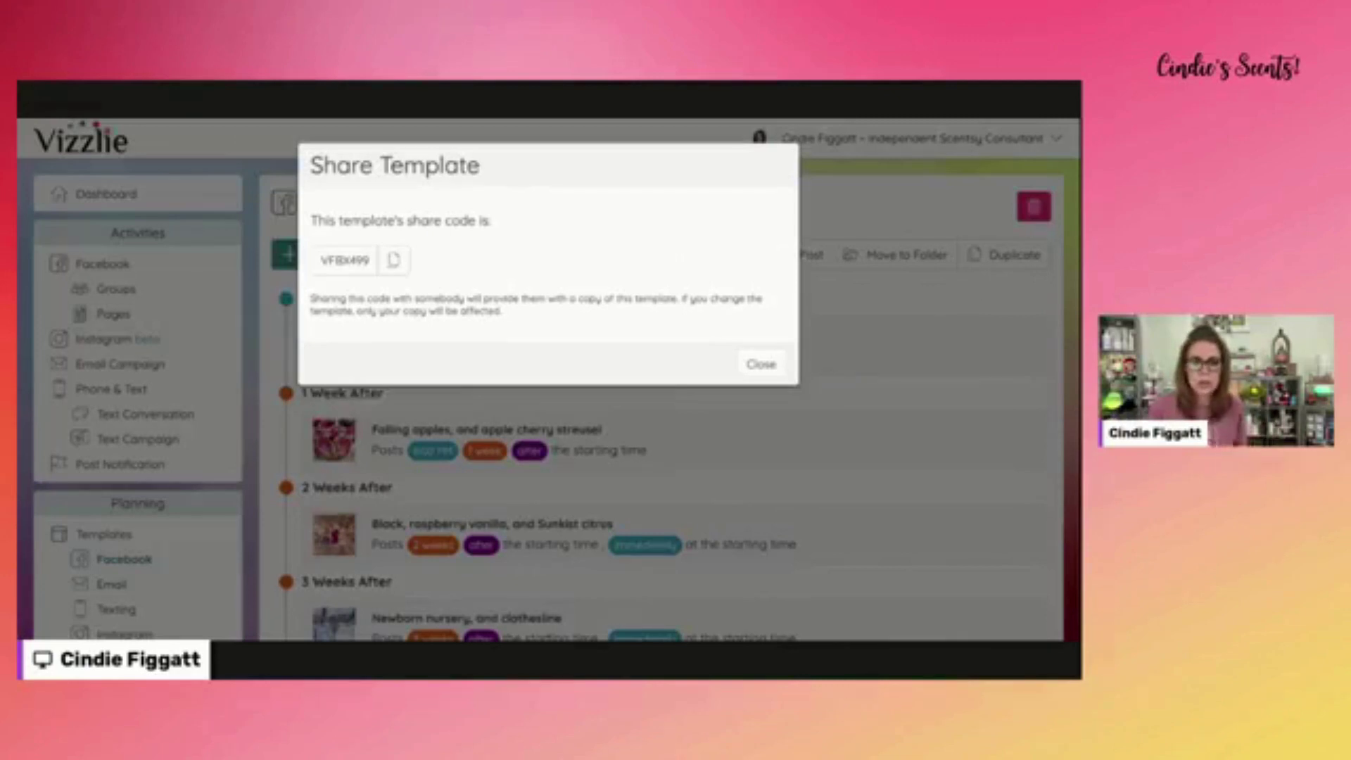
pyautogui.click(760, 364)
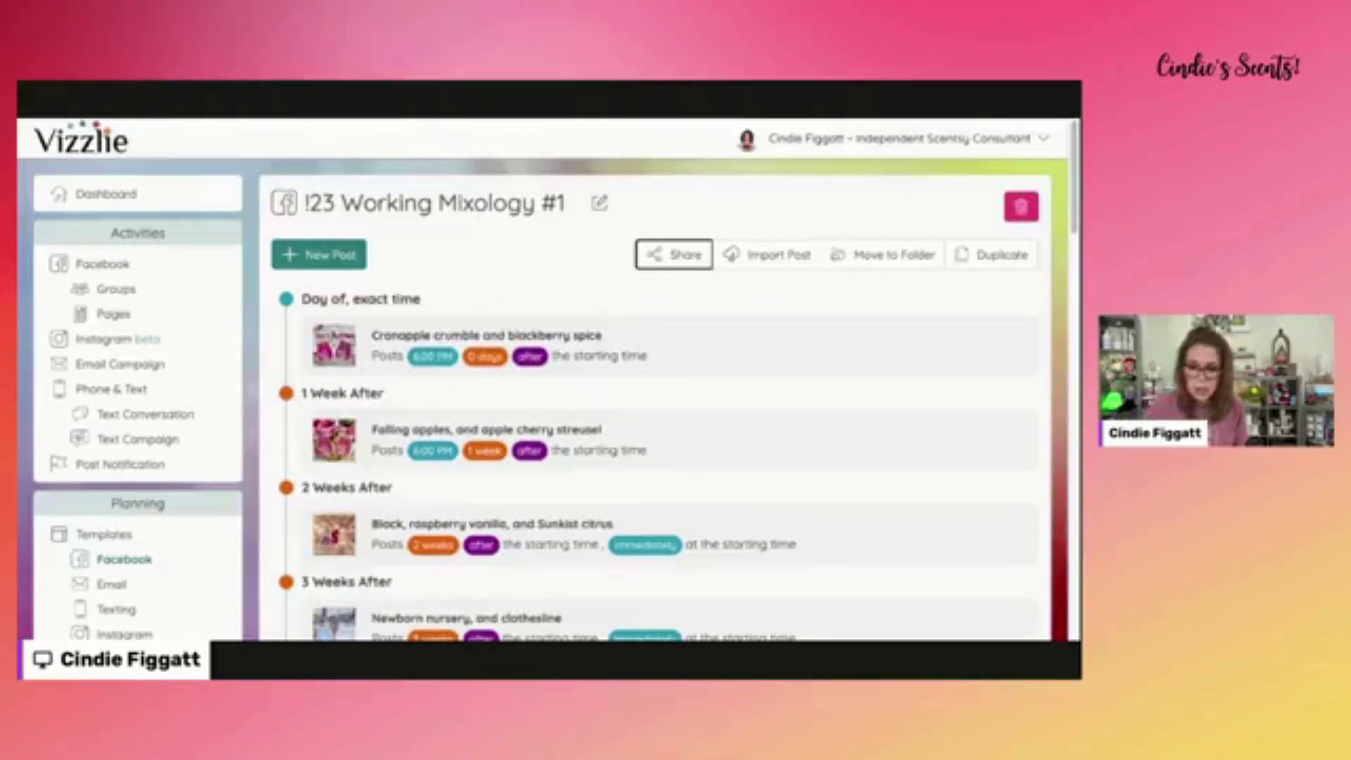
# Open the Cranapple crumble and blackberry spice post for editing and remove the <emoji > placeholder after the MIXOLOGY heading.
pyautogui.rightClick(539, 338)
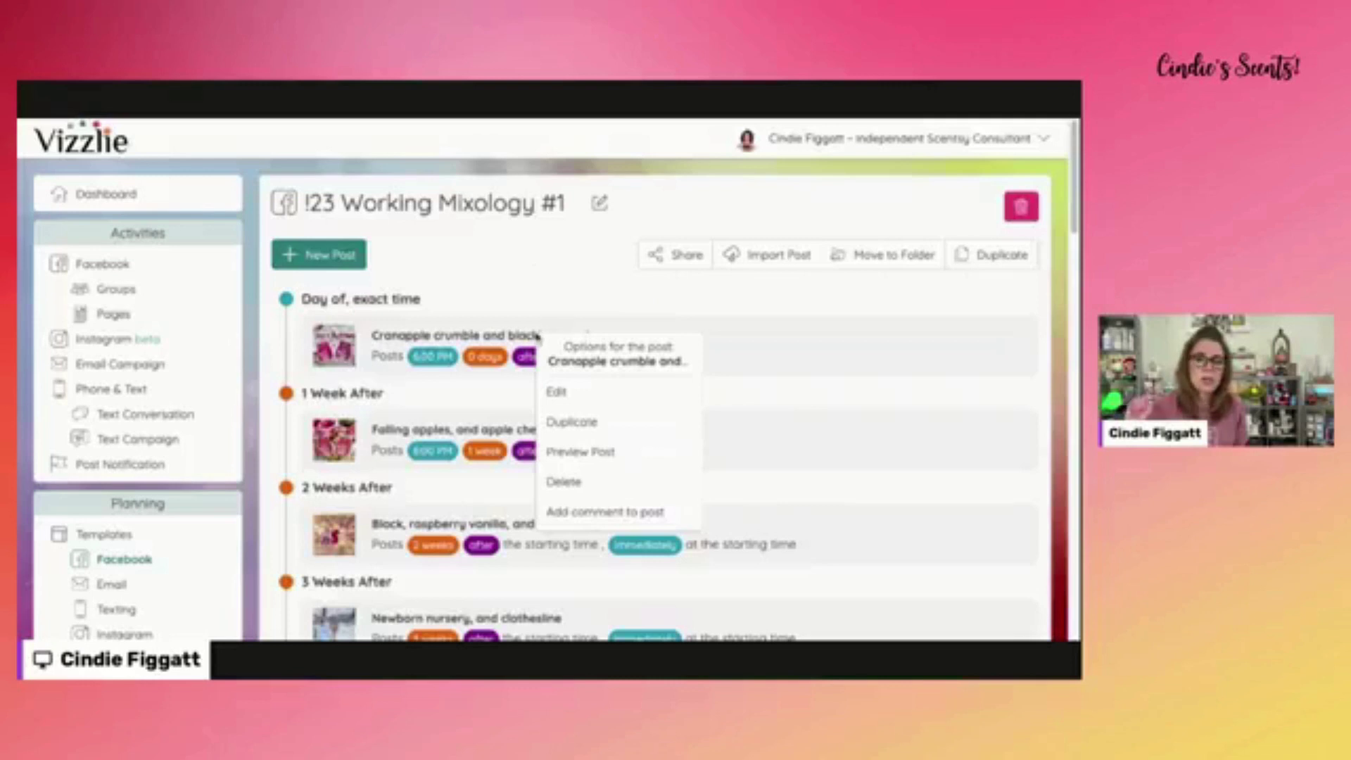
pyautogui.click(563, 394)
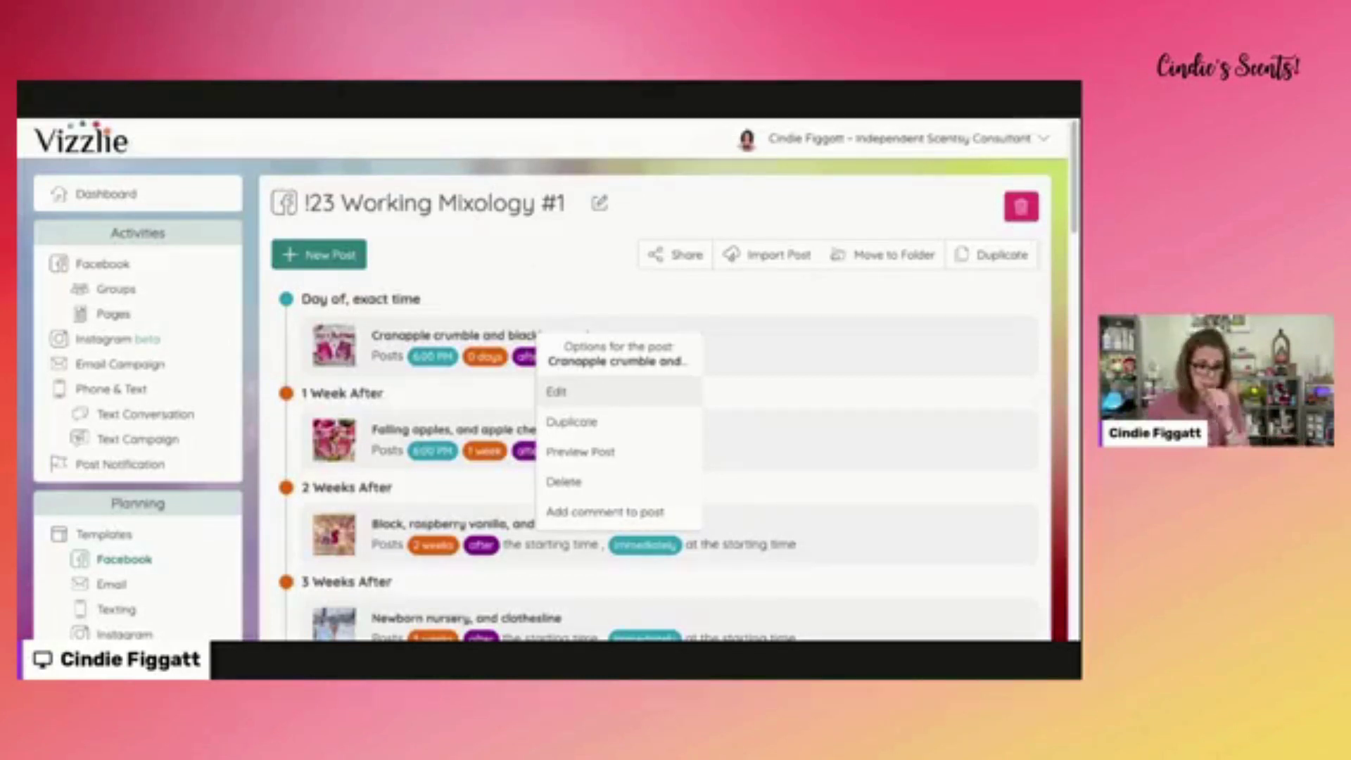
pyautogui.click(559, 400)
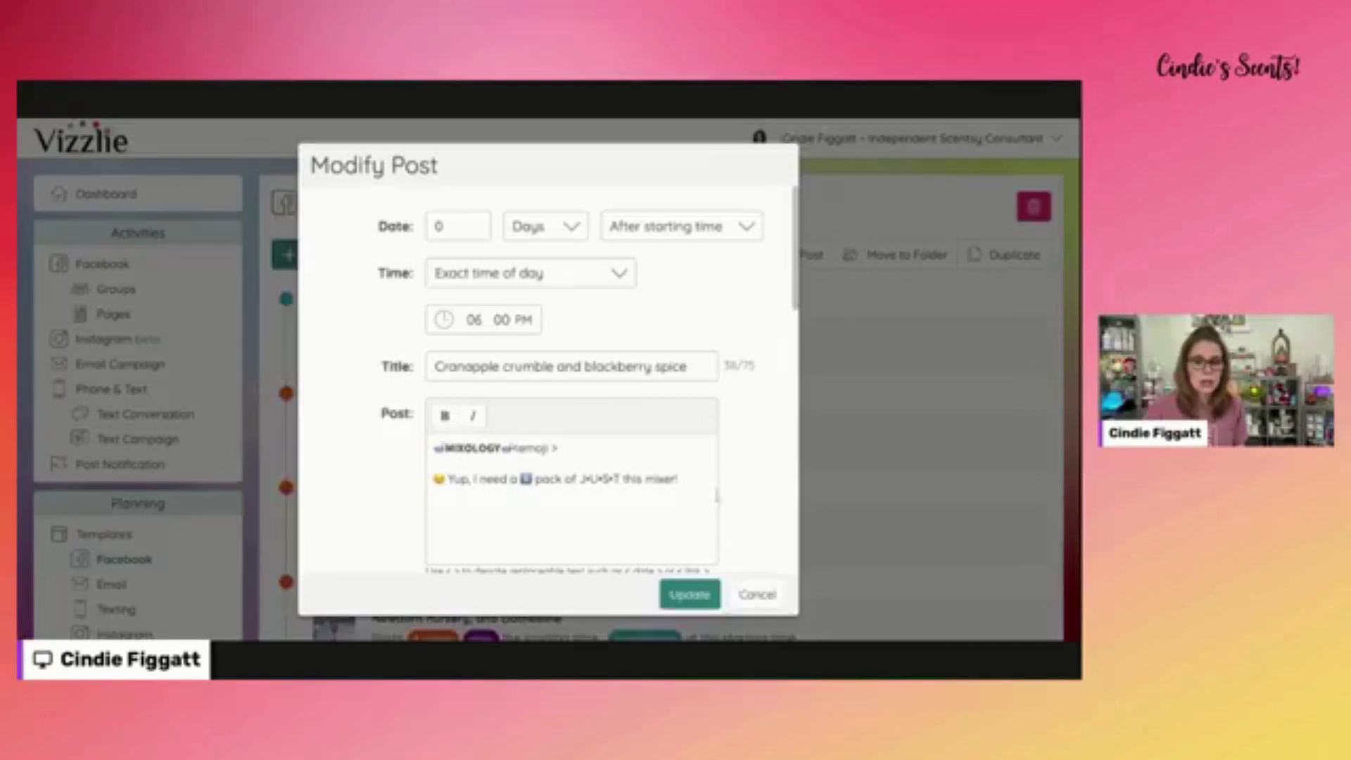
pyautogui.scroll(-1, 710, 492)
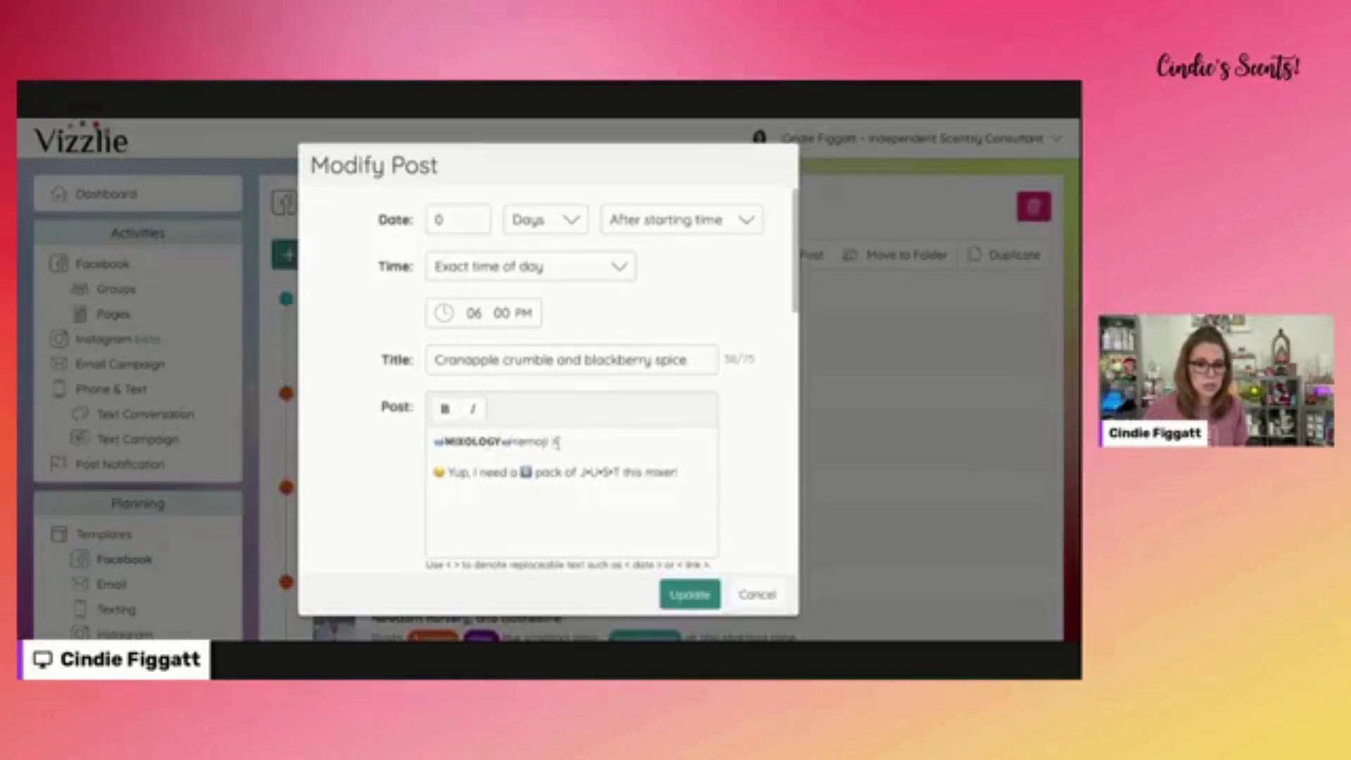
pyautogui.moveTo(557, 441); pyautogui.dragTo(512, 442)
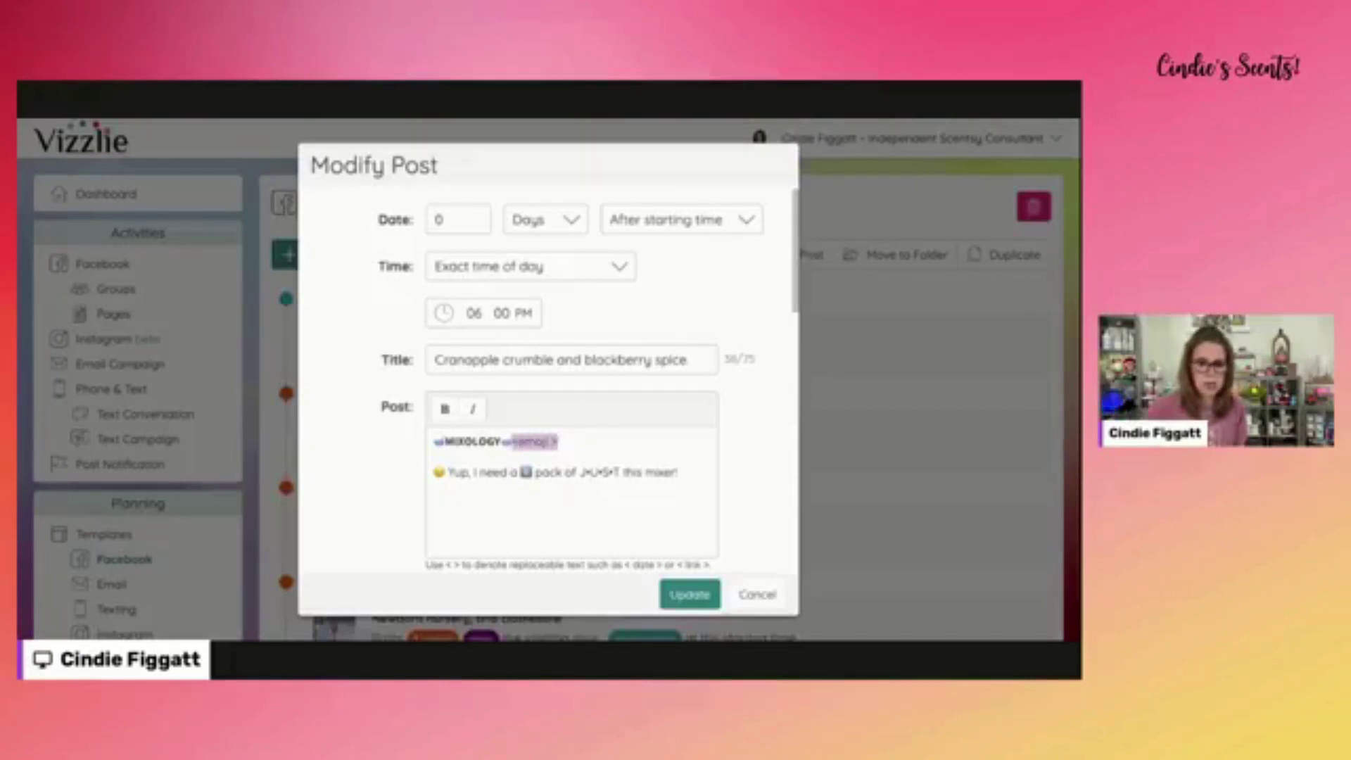
pyautogui.press('BackSpace')
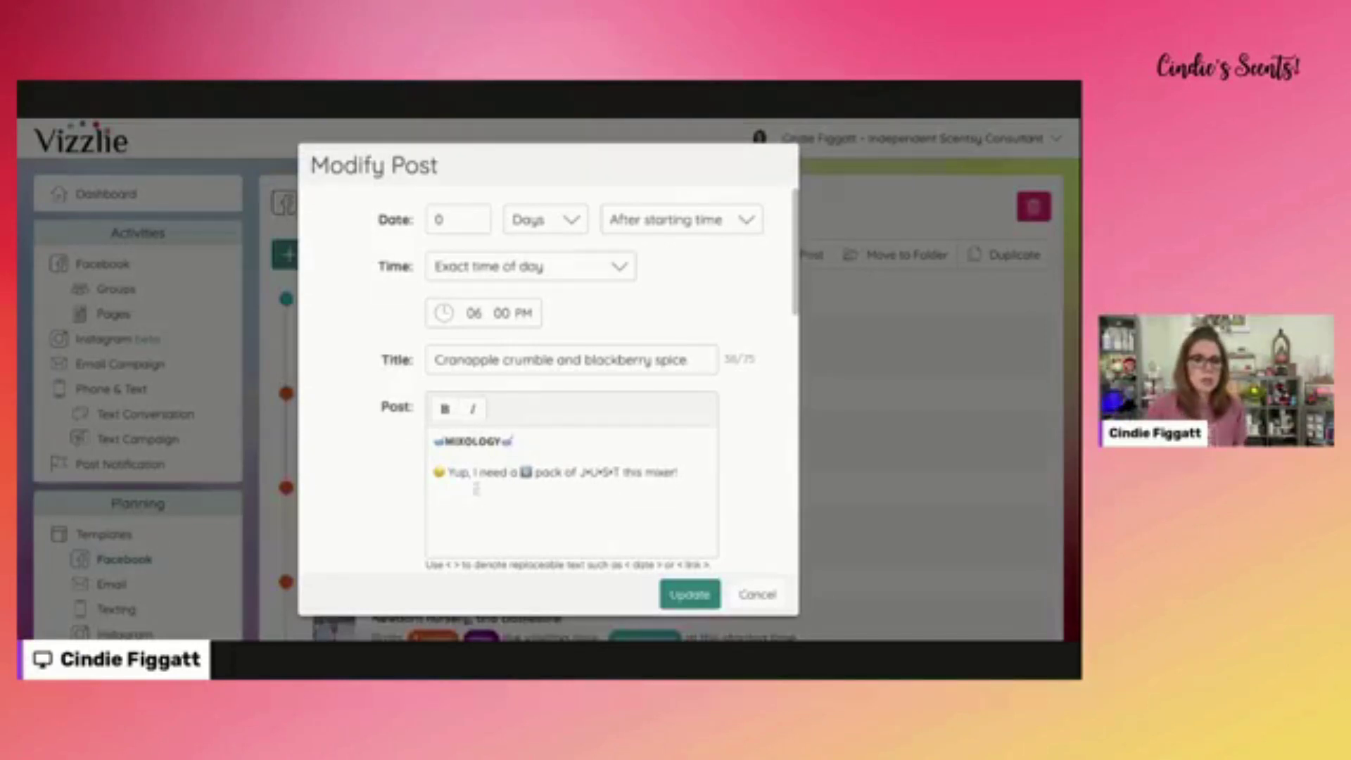
# Add the line "Mixer 6-Pack: <Bundle & Save Link>" below the existing text of the post.
pyautogui.scroll(-1, 697, 476)
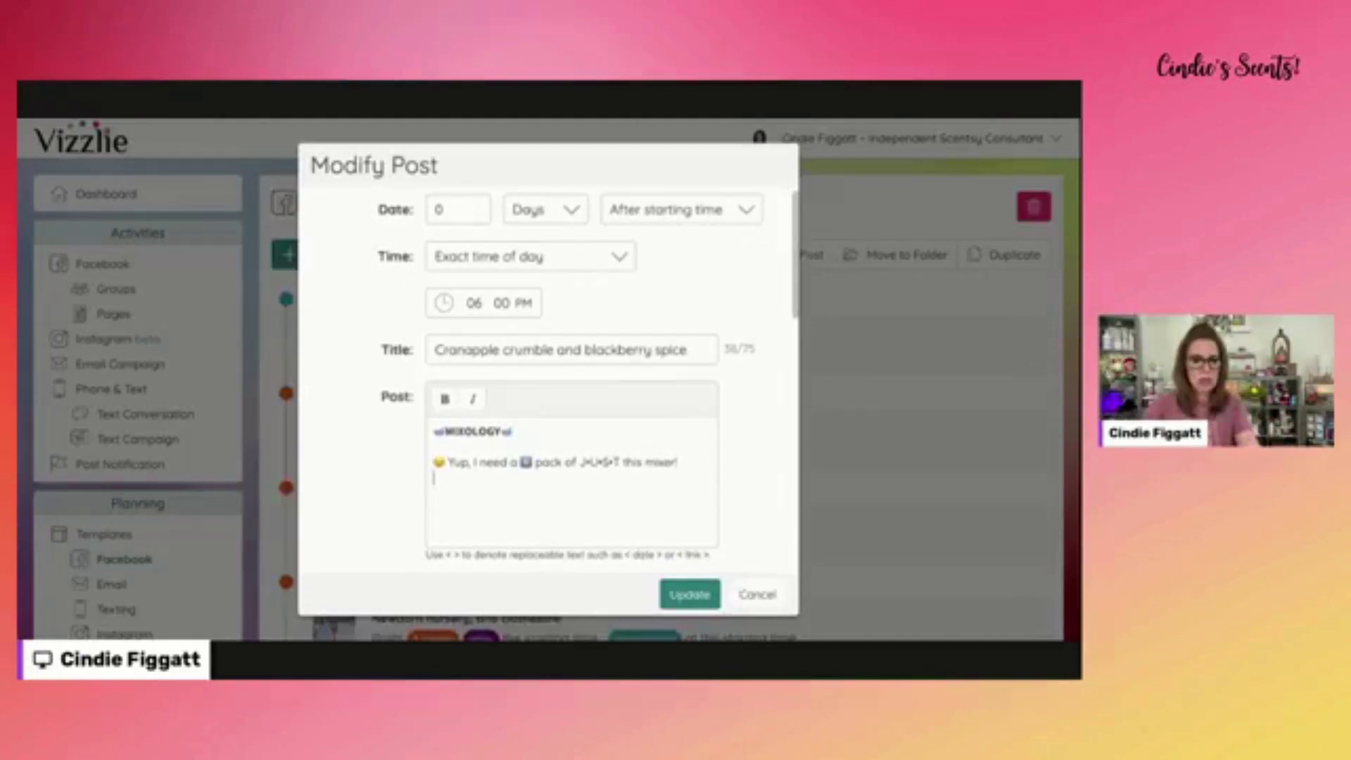
pyautogui.click(433, 491)
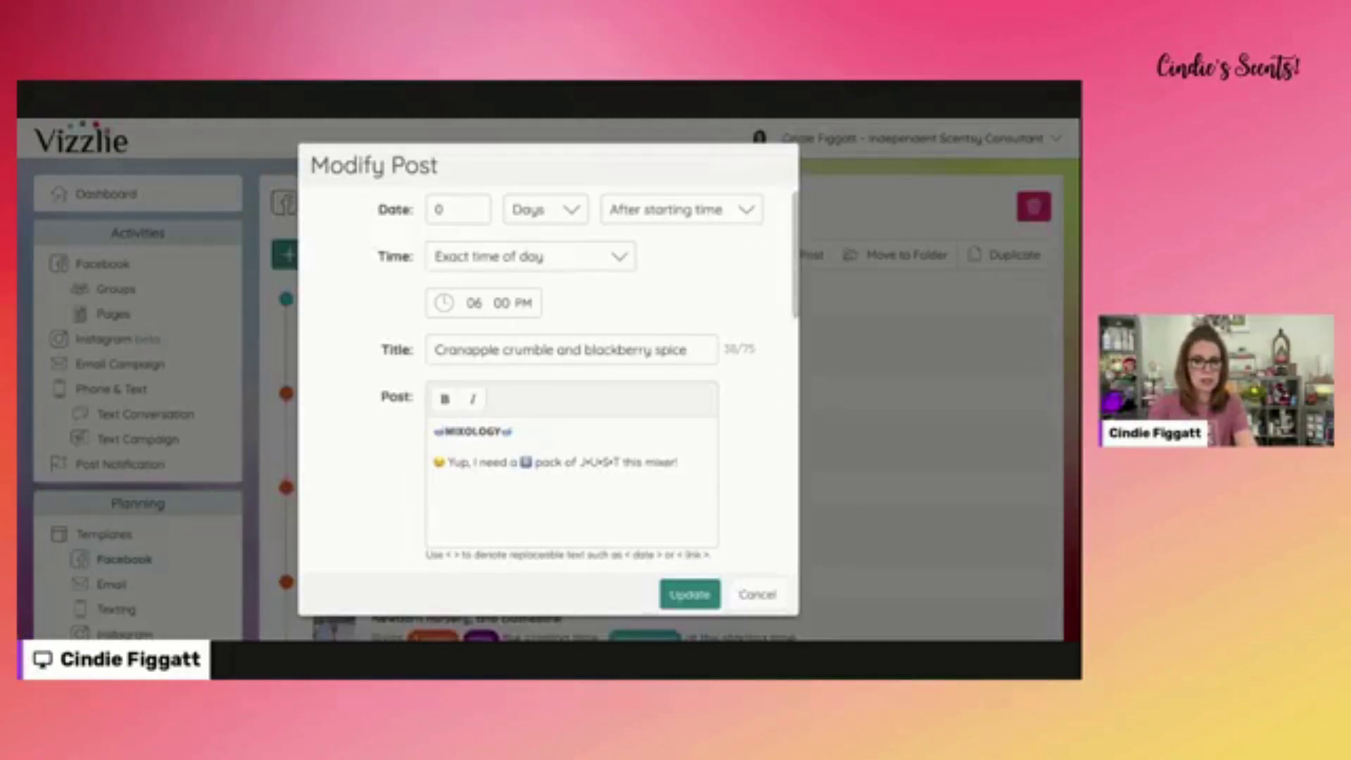
pyautogui.write('Mixer')
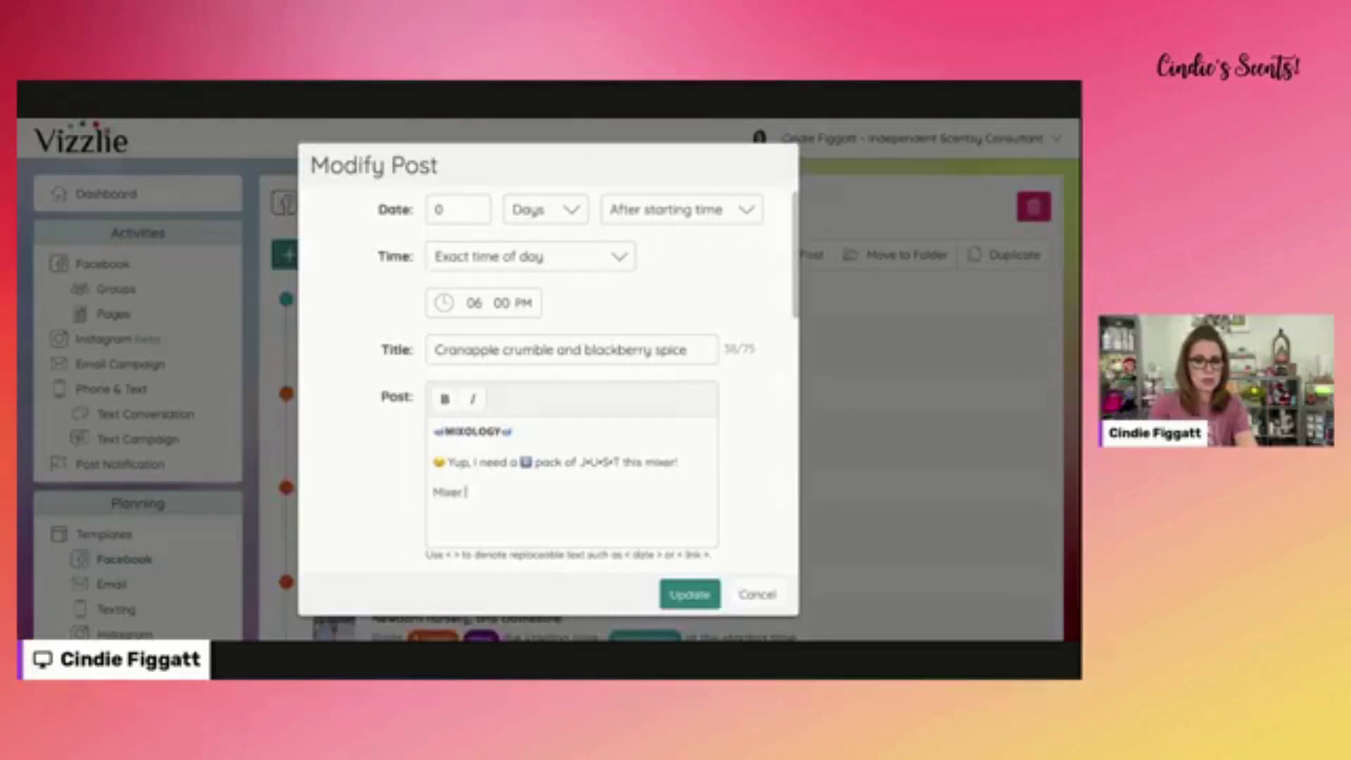
pyautogui.write(' 6-Pac')
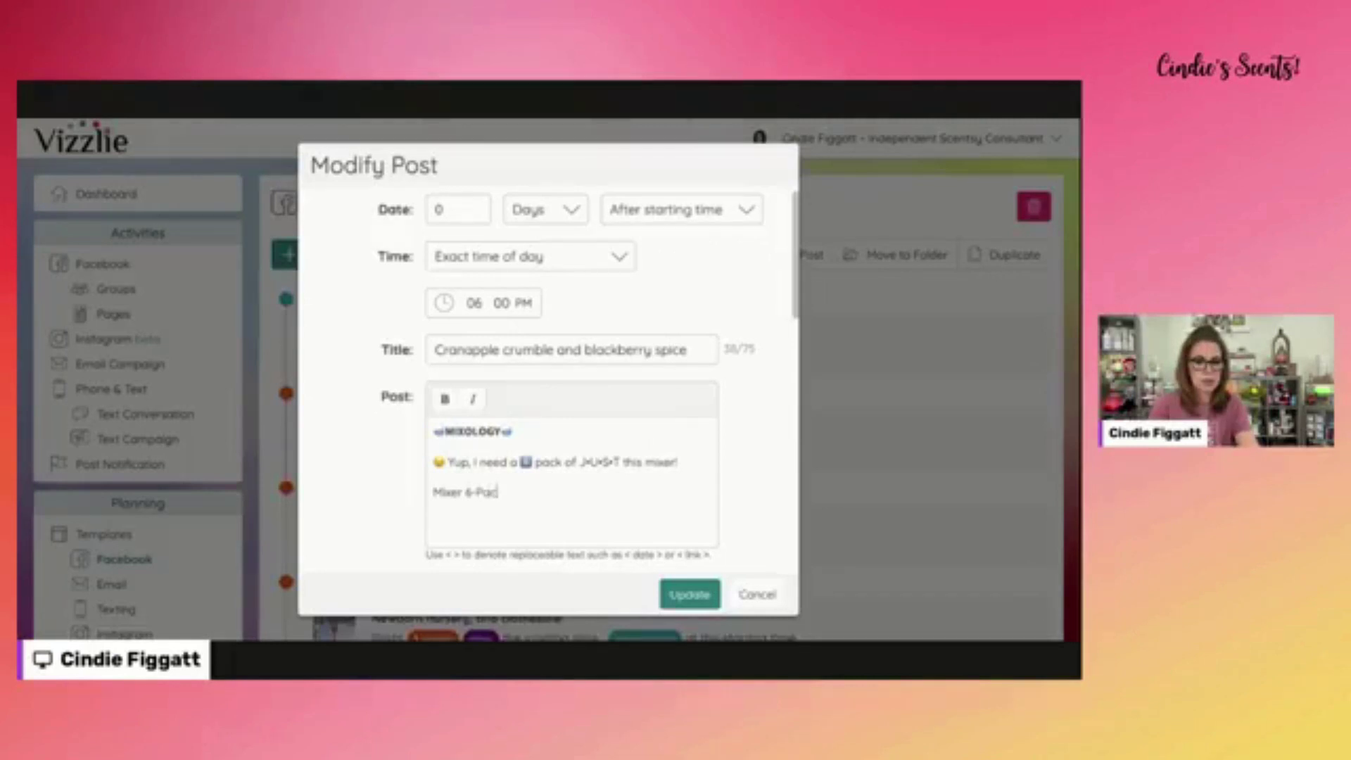
pyautogui.write('k: ')
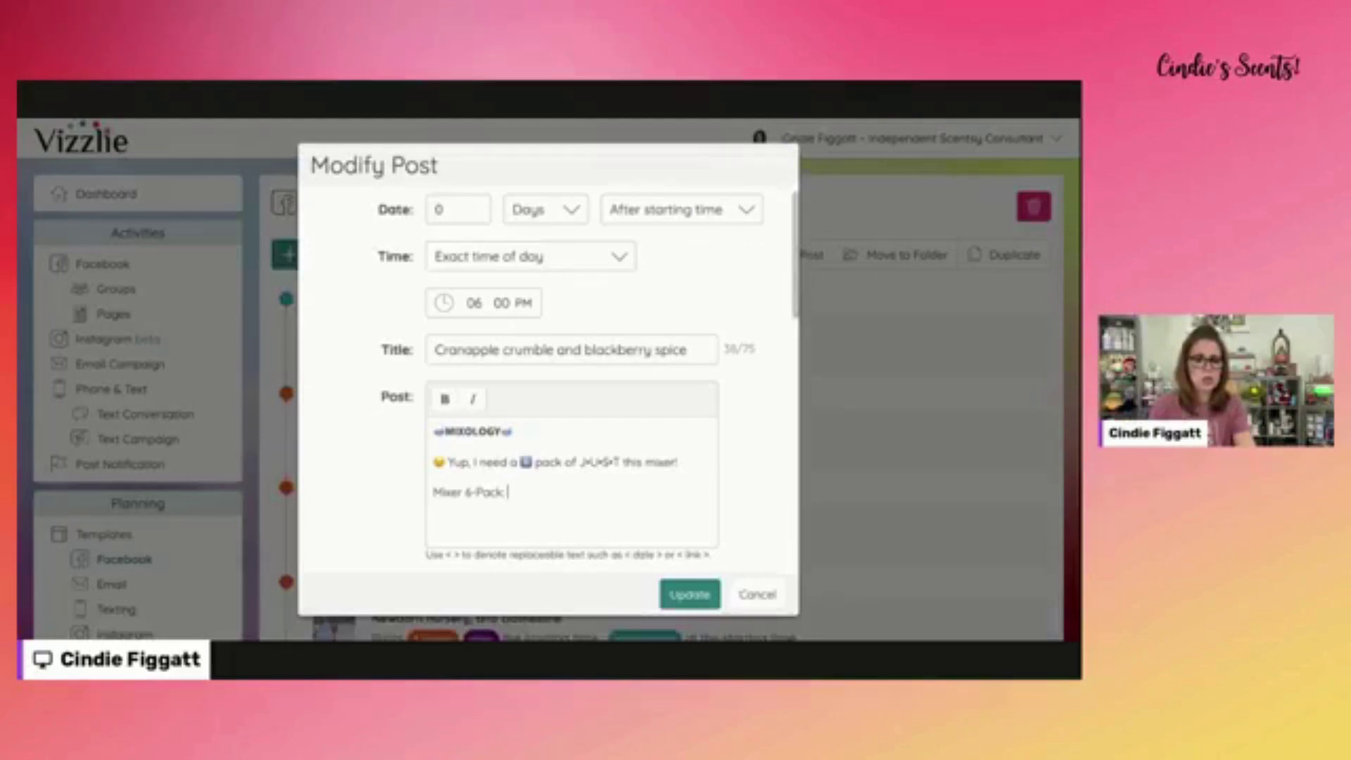
pyautogui.write('<')
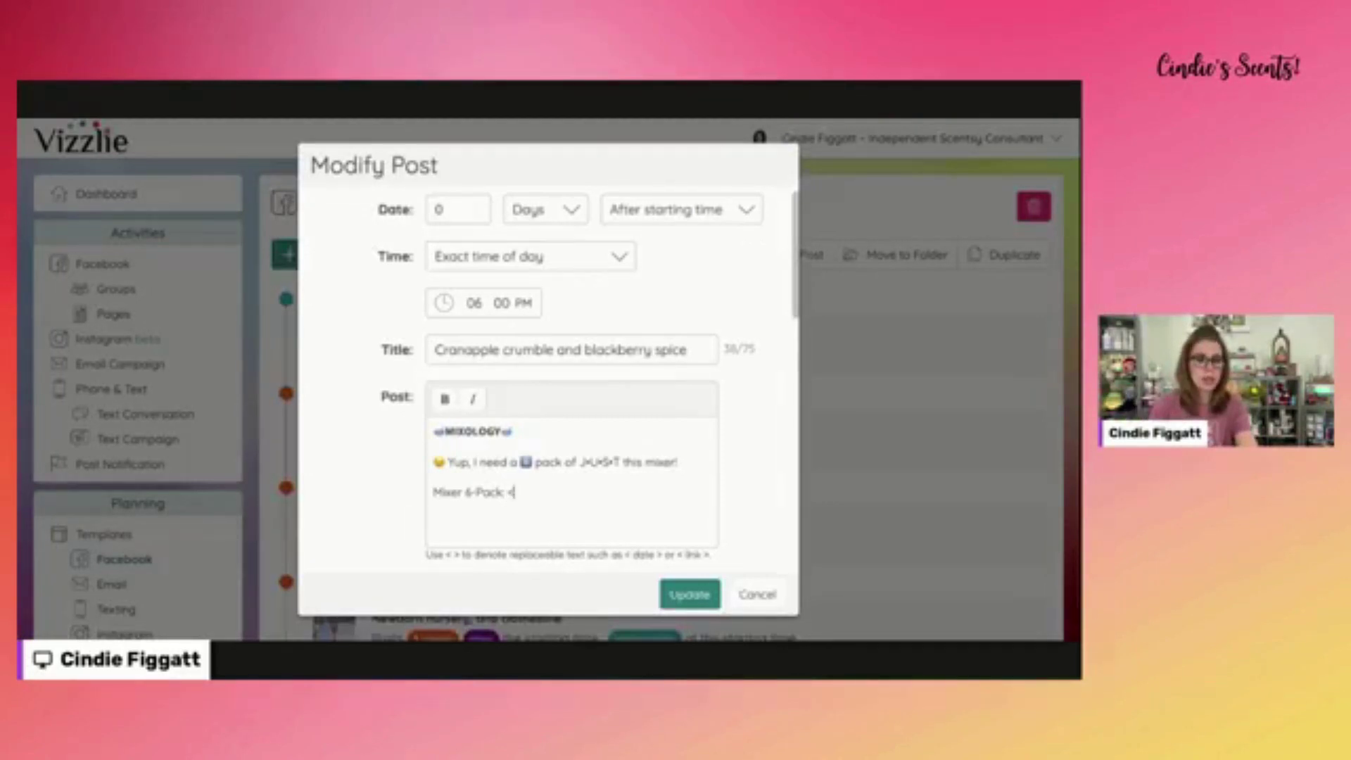
pyautogui.write('li')
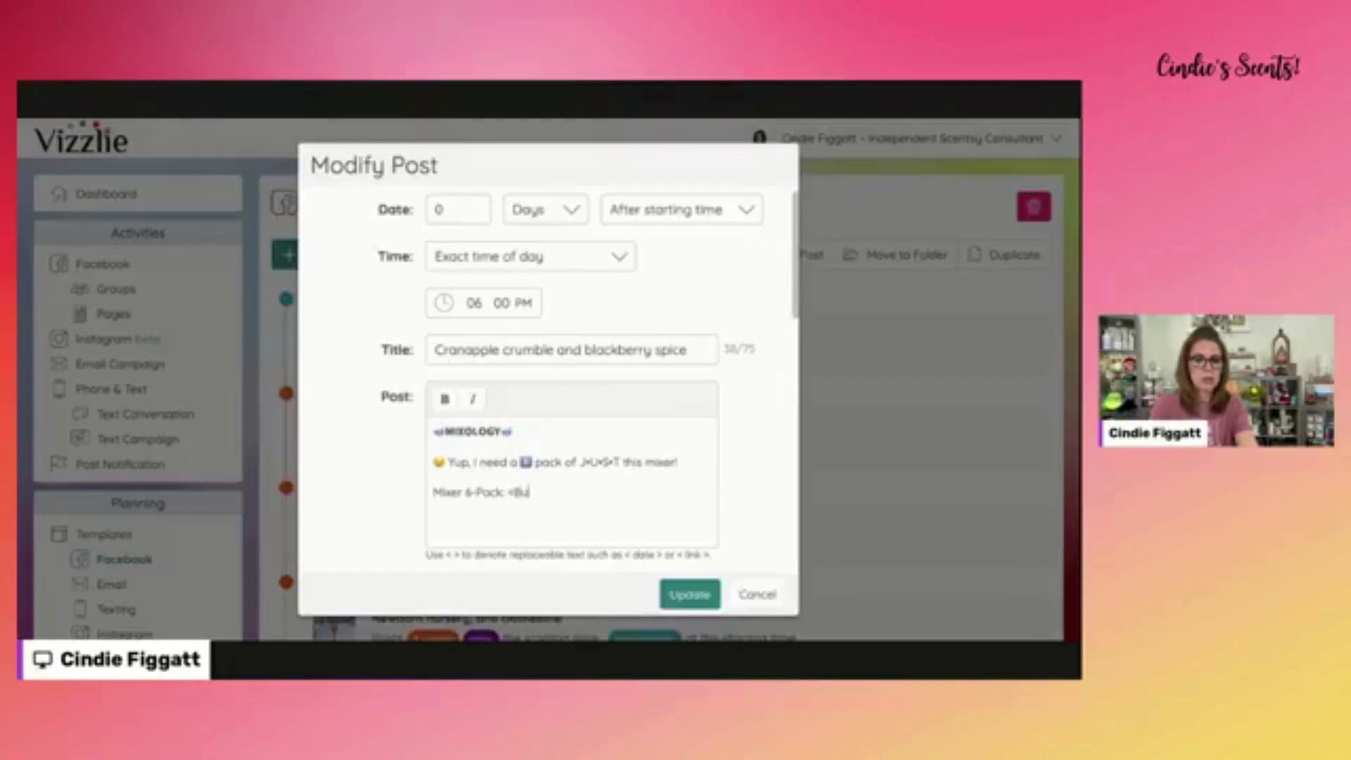
pyautogui.write('nd')
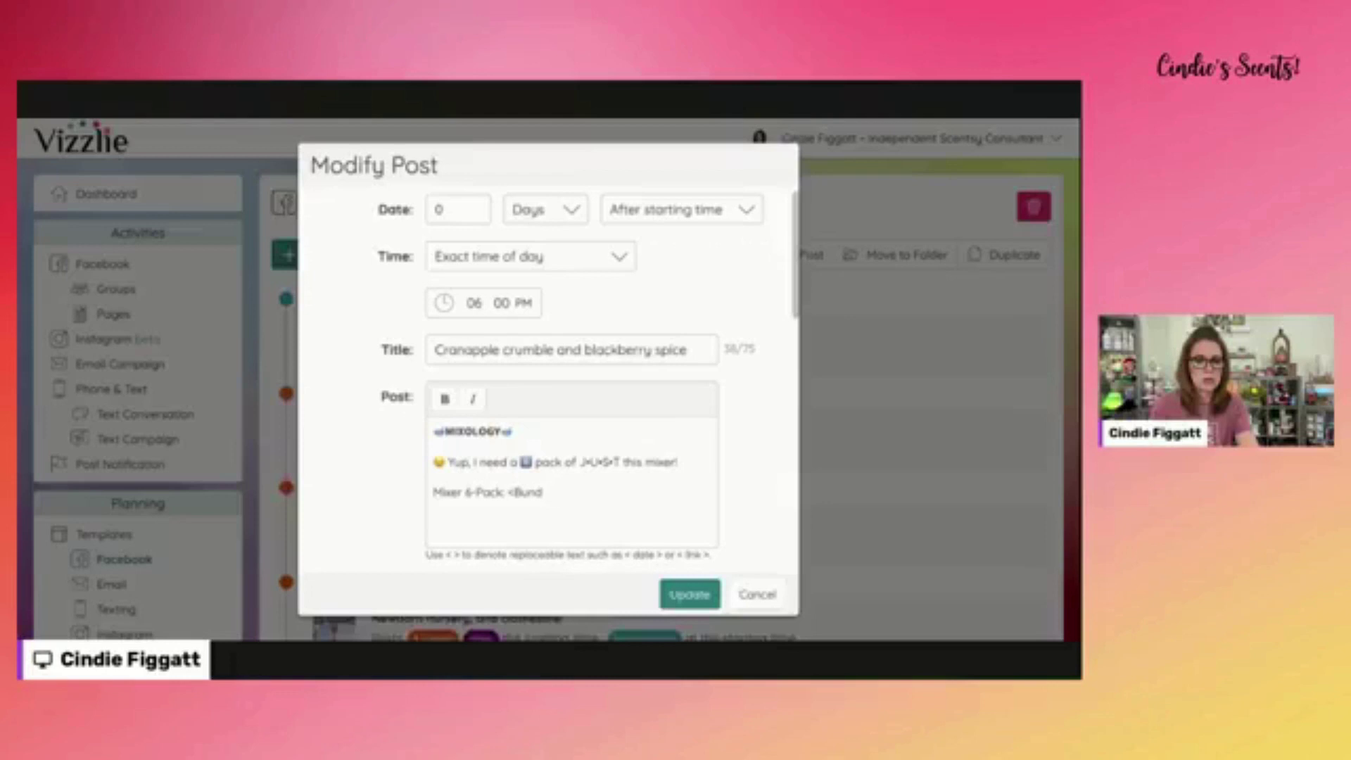
pyautogui.write('le')
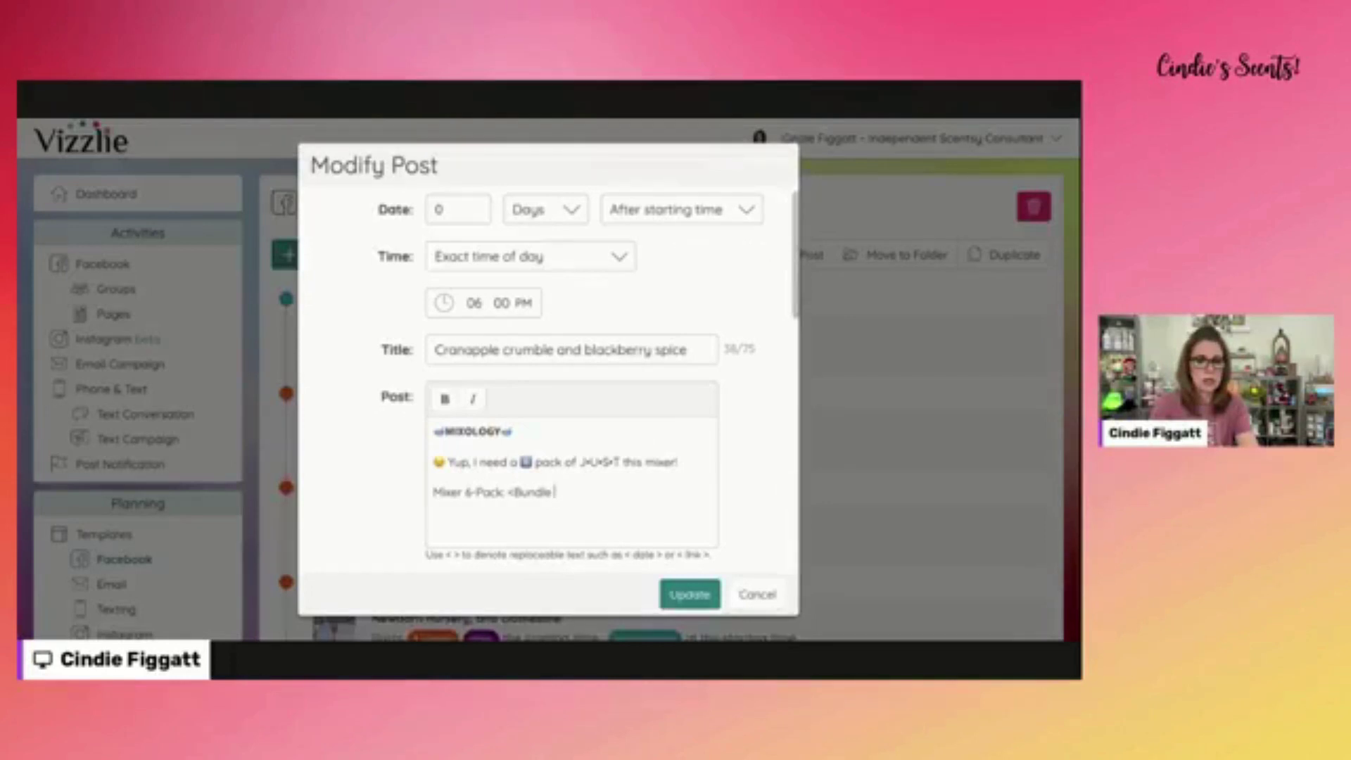
pyautogui.write('le & S')
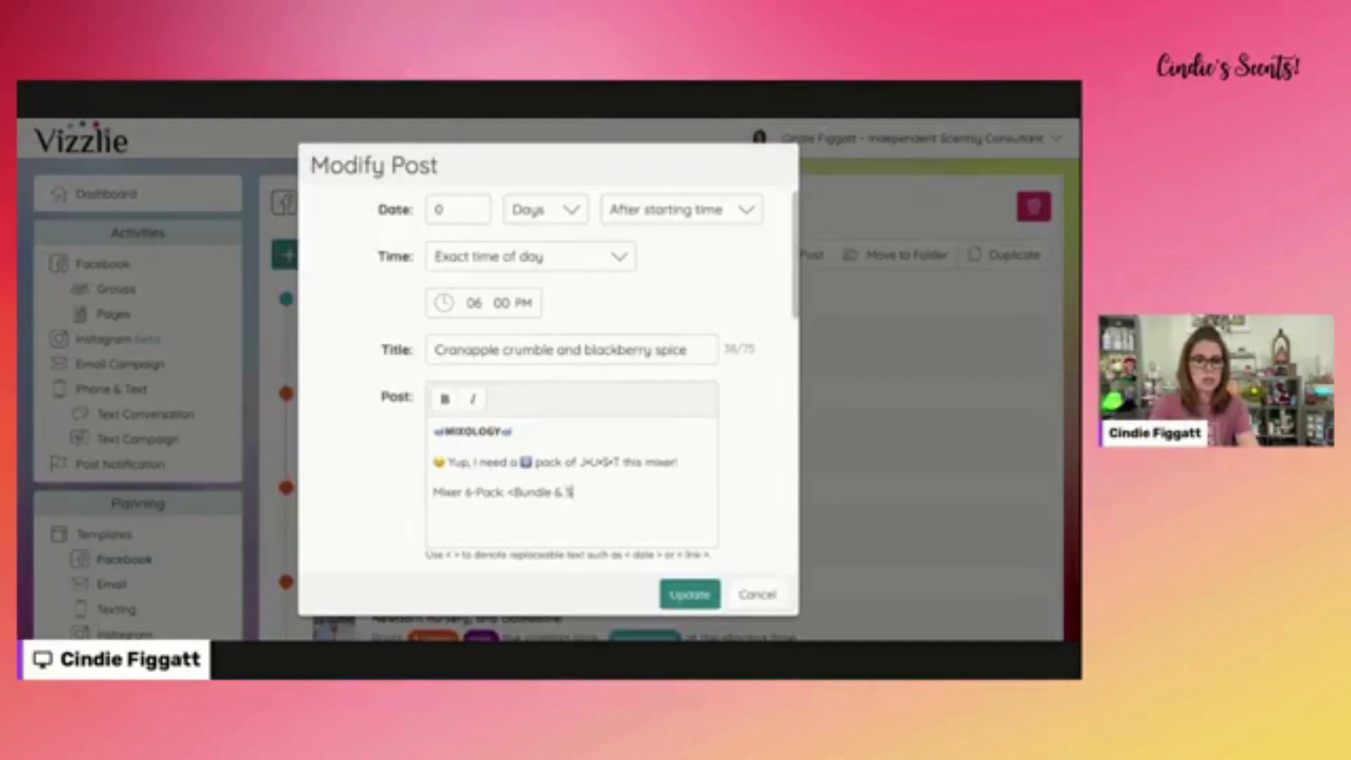
pyautogui.write('ave')
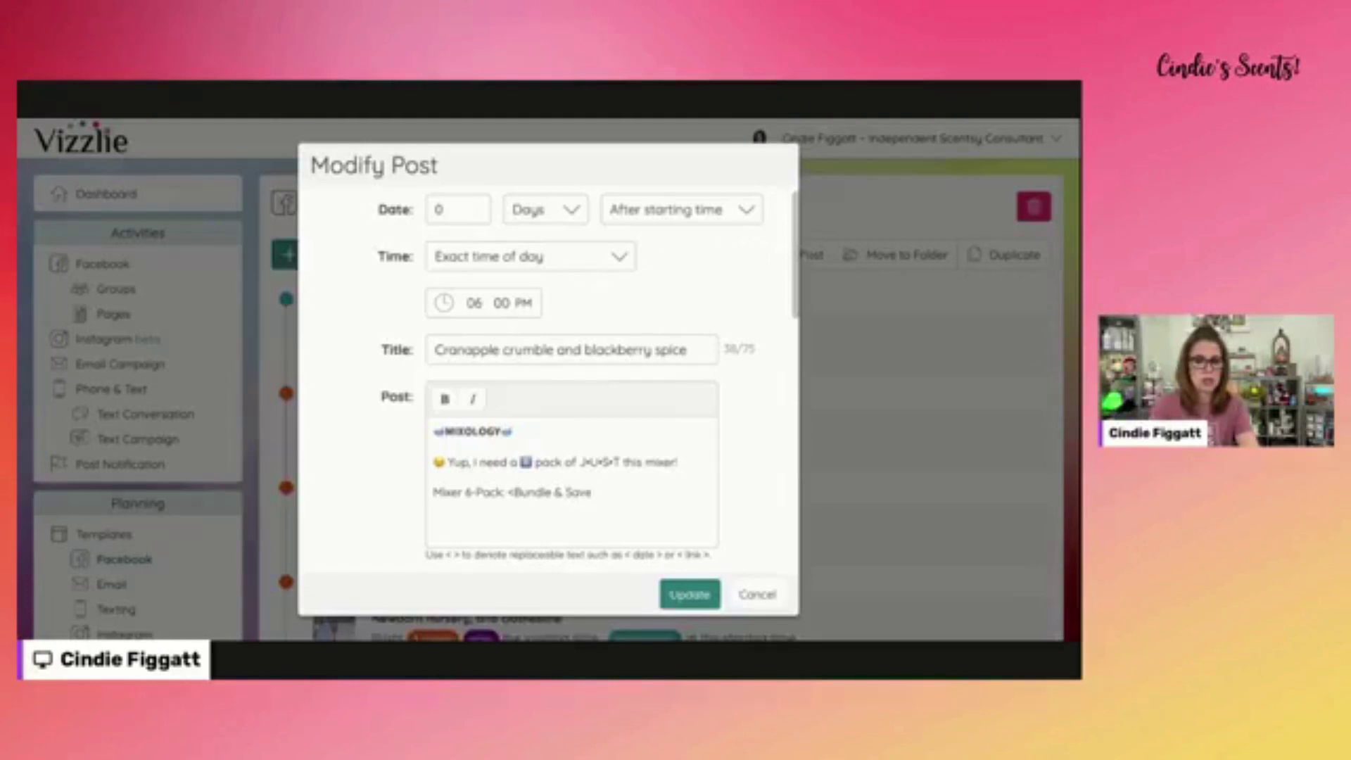
pyautogui.write(' Link>')
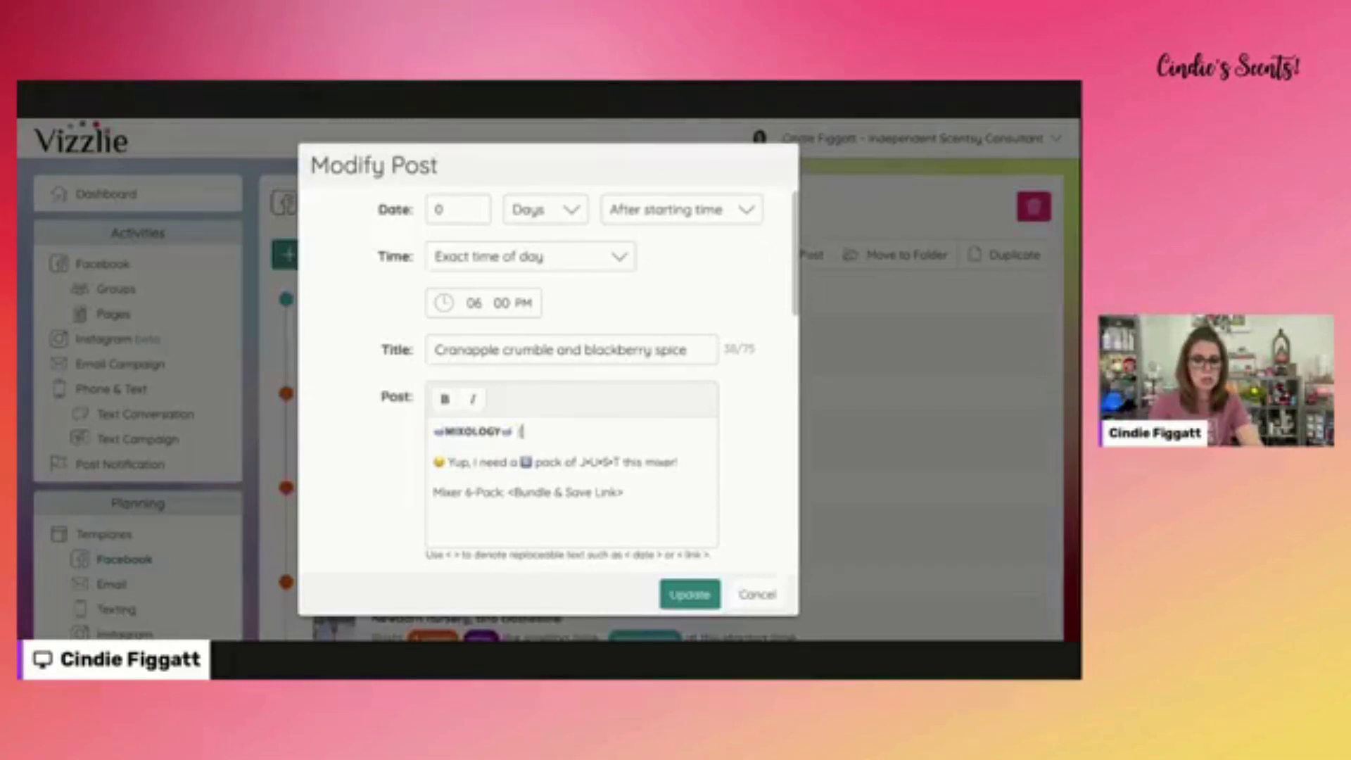
# Add the replaceable text <Recipe Name> after the MIXOLOGY heading and save the post.
pyautogui.write('<')
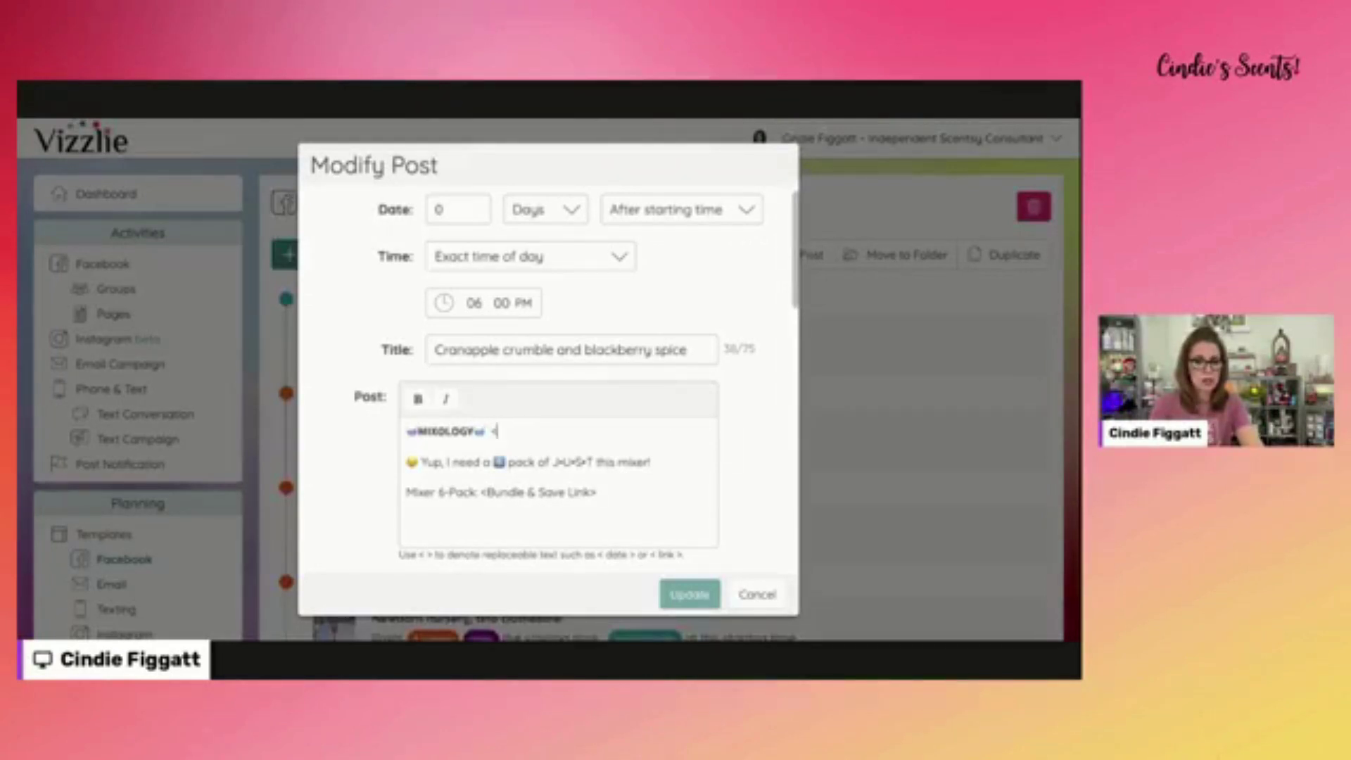
pyautogui.write('Comb')
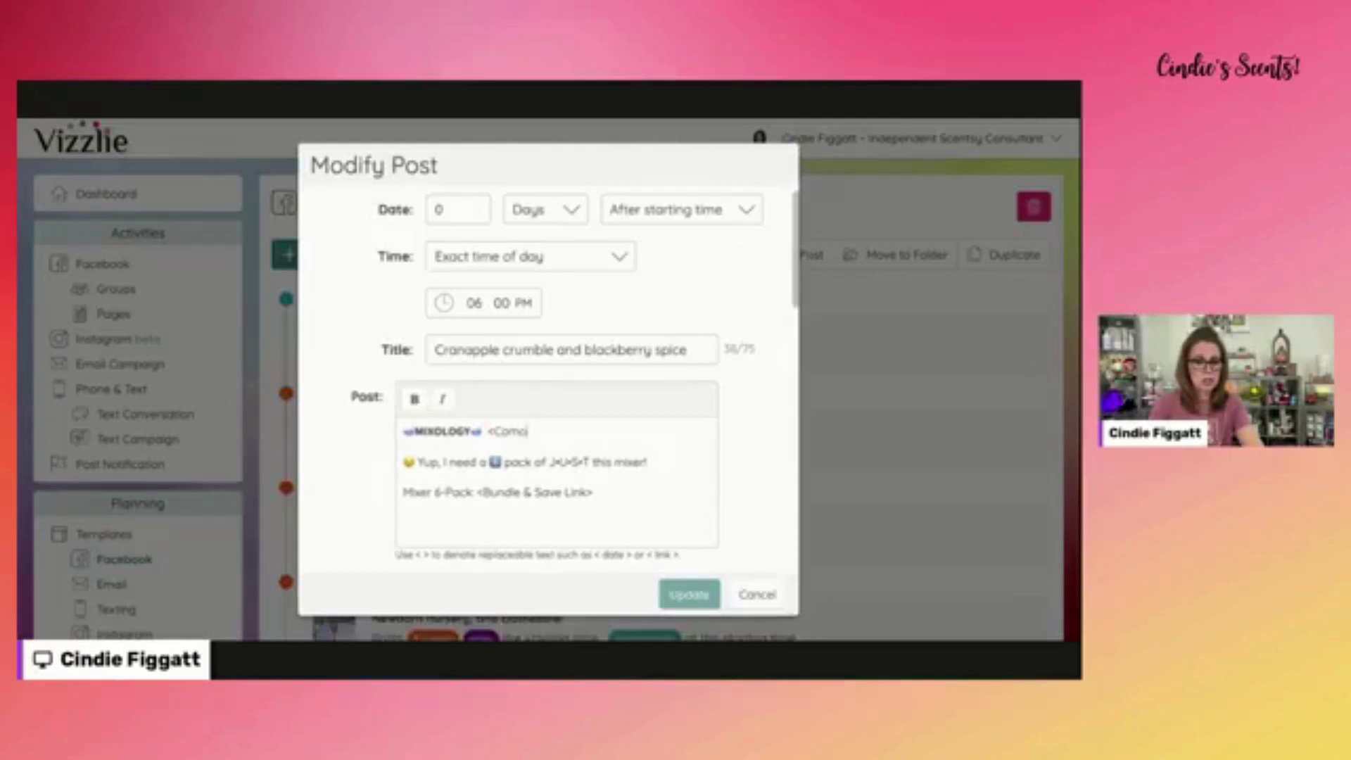
pyautogui.write('inationta')
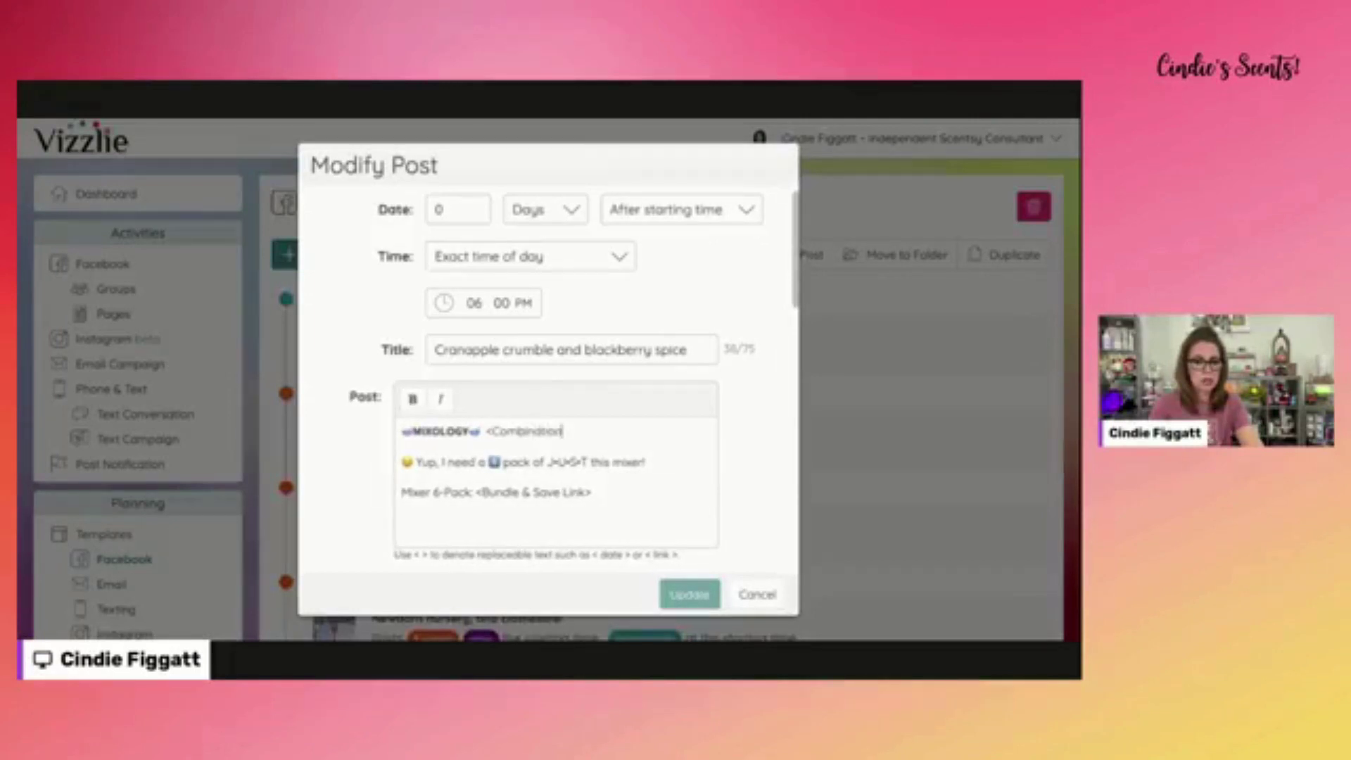
pyautogui.press('BackSpace')
pyautogui.press('BackSpace')
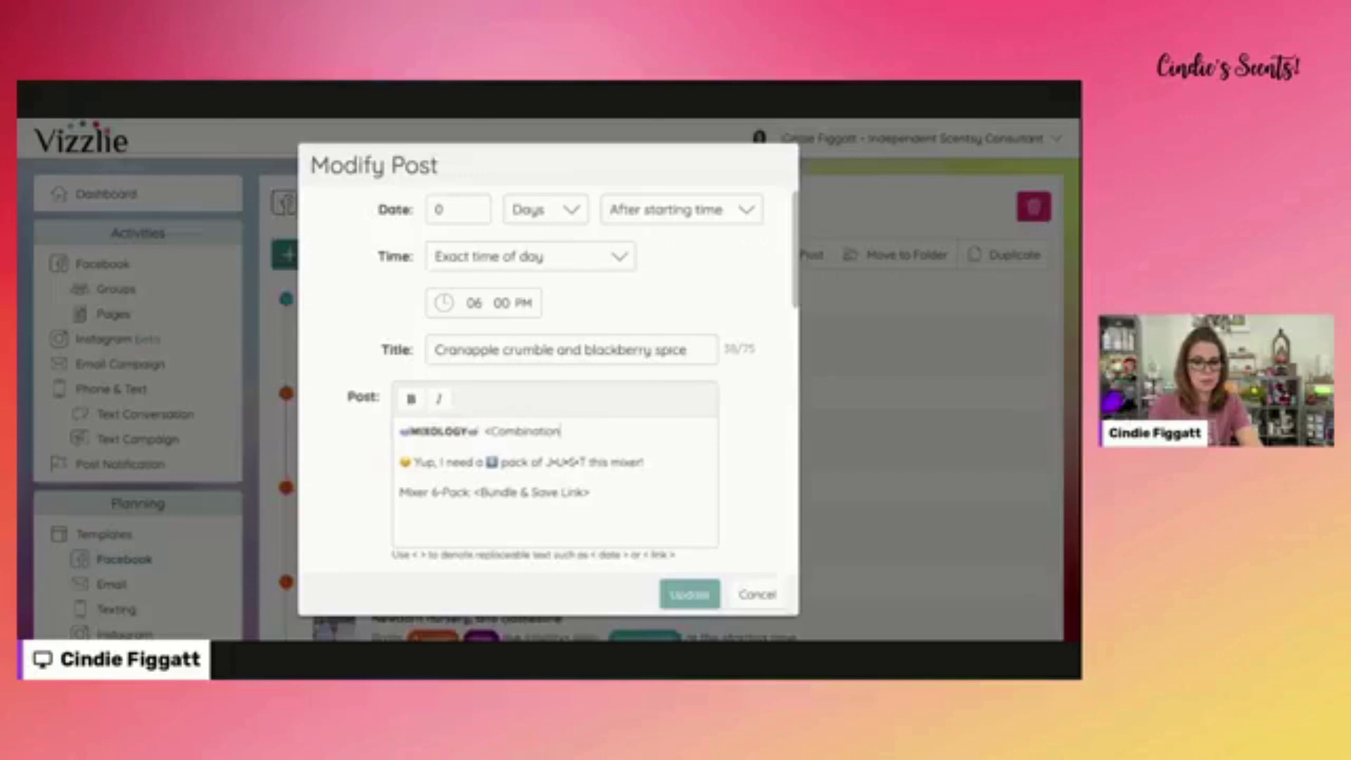
pyautogui.press('BackSpace')
pyautogui.press('BackSpace')
pyautogui.press('BackSpace')
pyautogui.press('BackSpace')
pyautogui.press('BackSpace')
pyautogui.press('BackSpace')
pyautogui.press('BackSpace')
pyautogui.press('BackSpace')
pyautogui.press('BackSpace')
pyautogui.press('BackSpace')
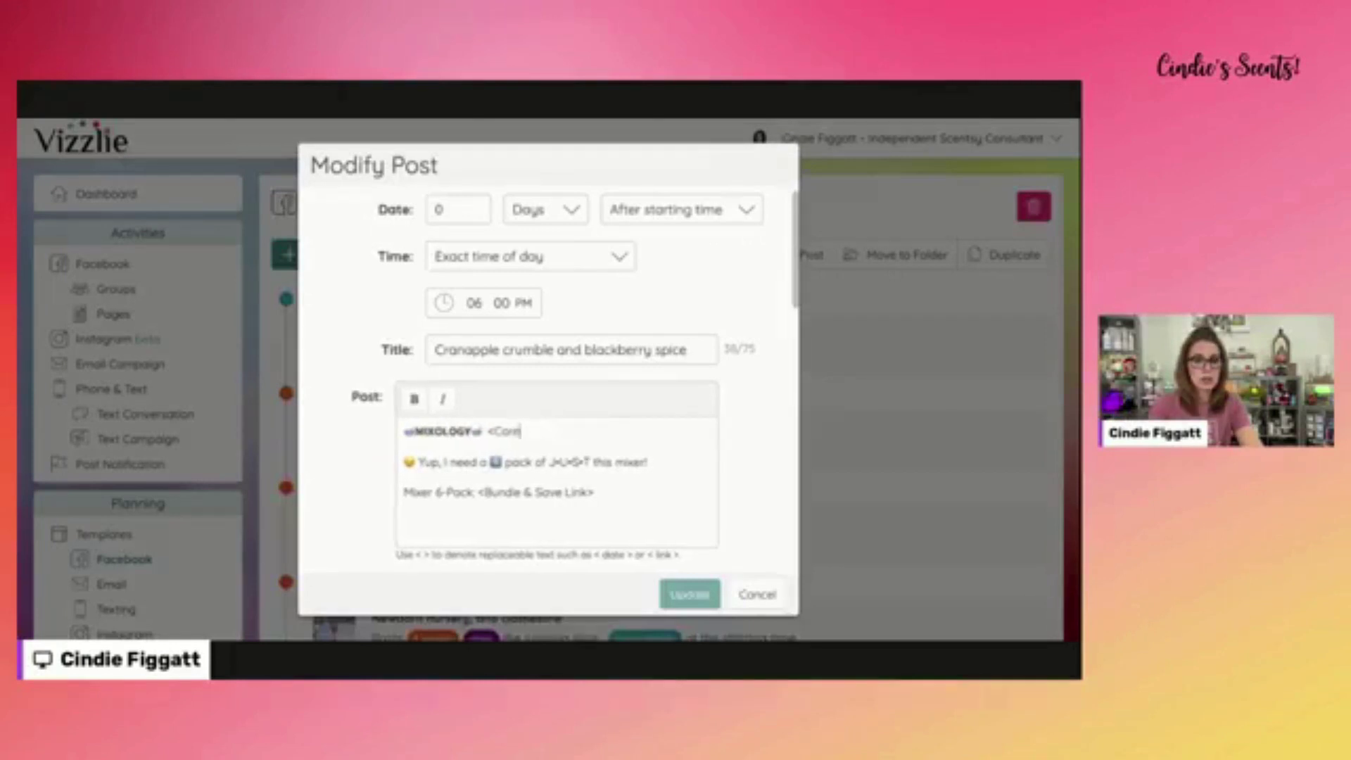
pyautogui.write('Rec')
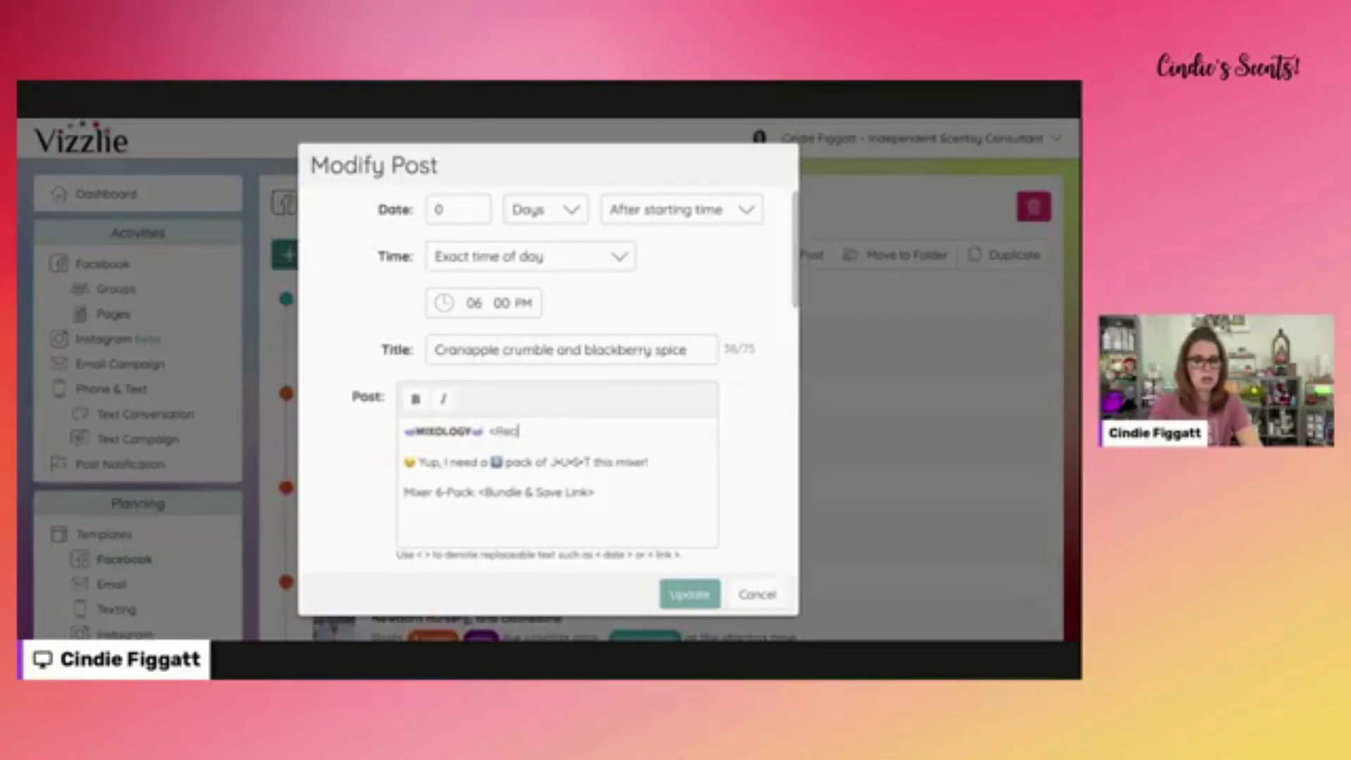
pyautogui.write('ipe Name>')
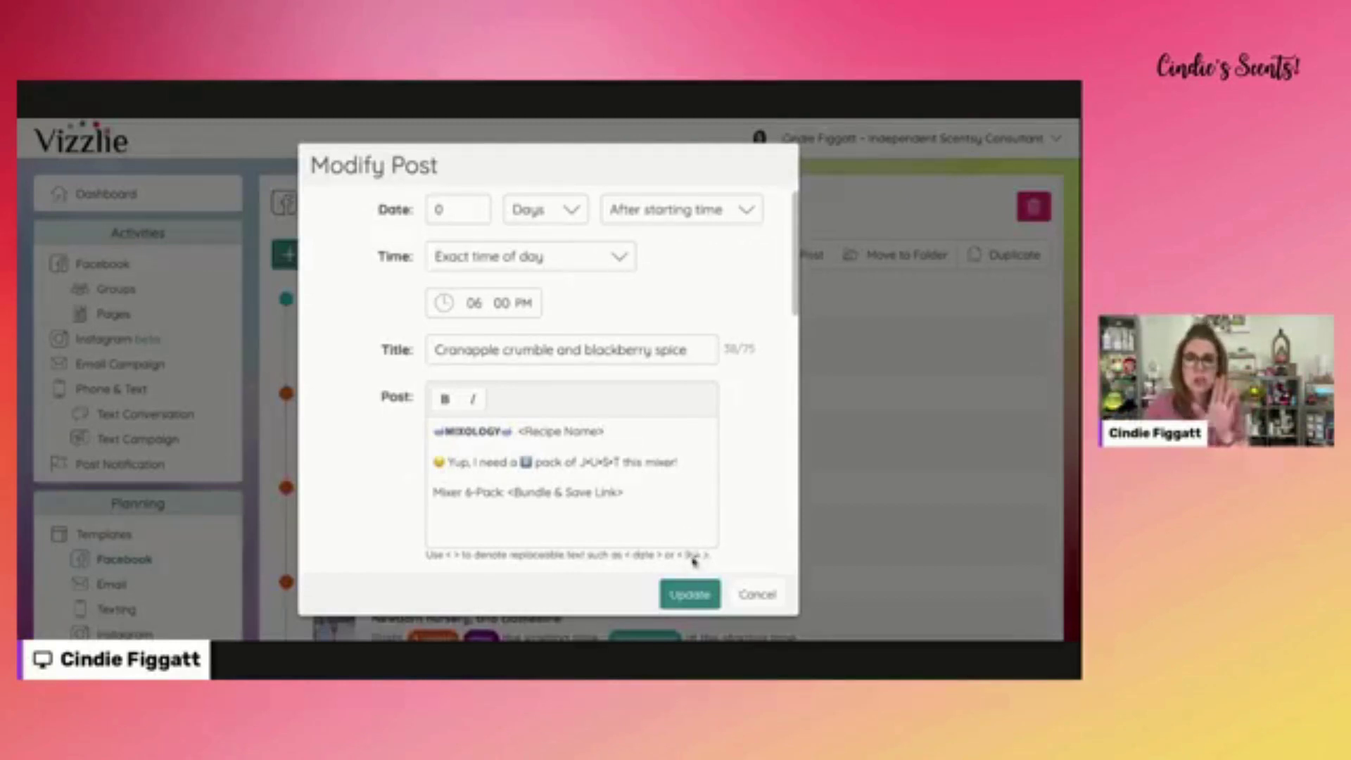
pyautogui.click(696, 594)
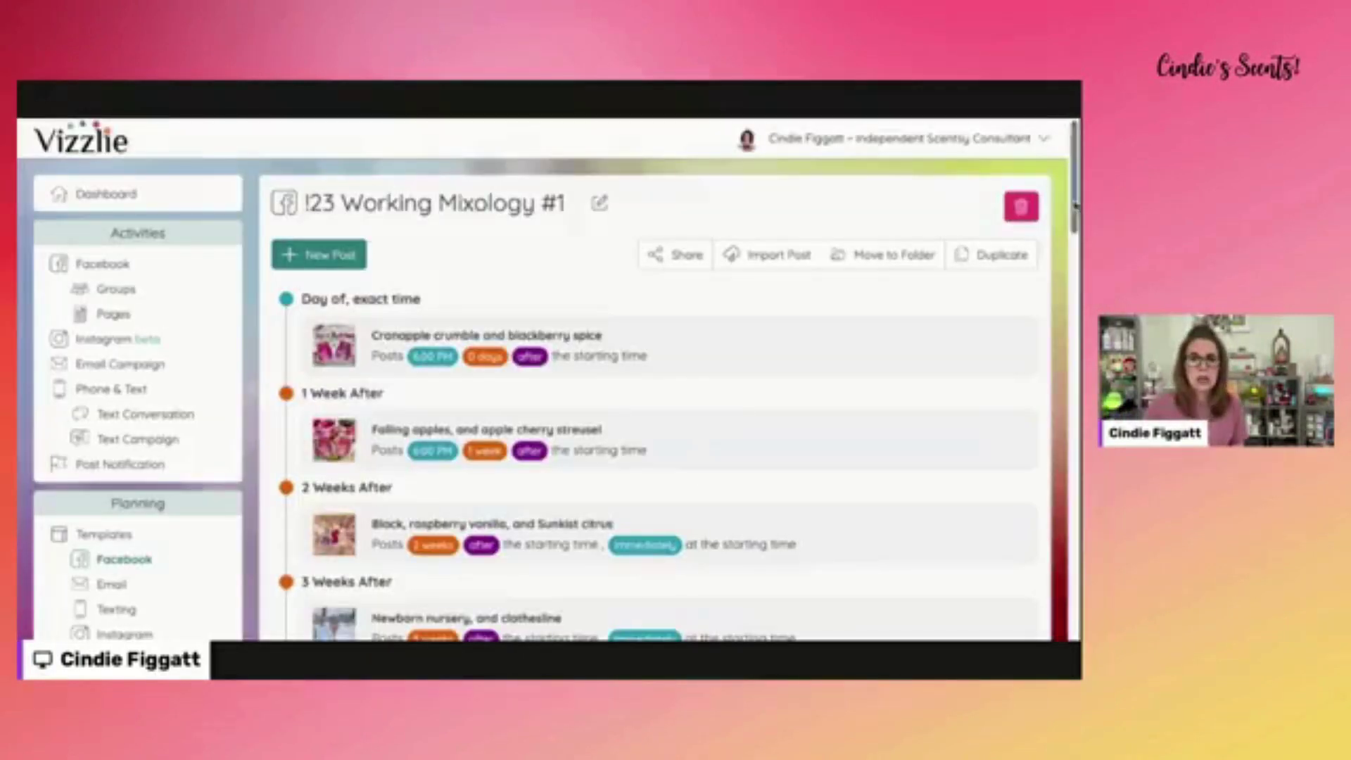
# Open the Training Mock Vizzlie Group from the tracked Facebook groups.
pyautogui.moveTo(1074, 206); pyautogui.dragTo(1074, 176)
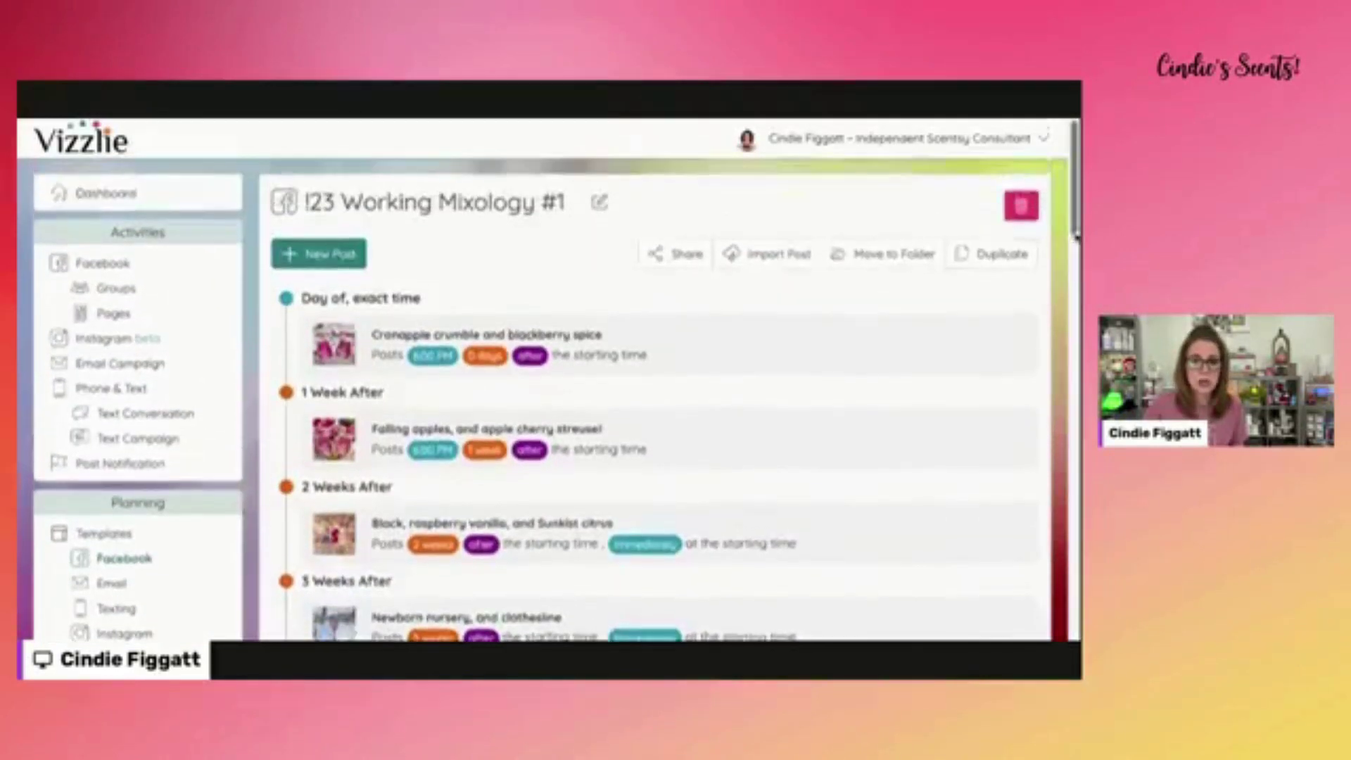
pyautogui.moveTo(172, 314)
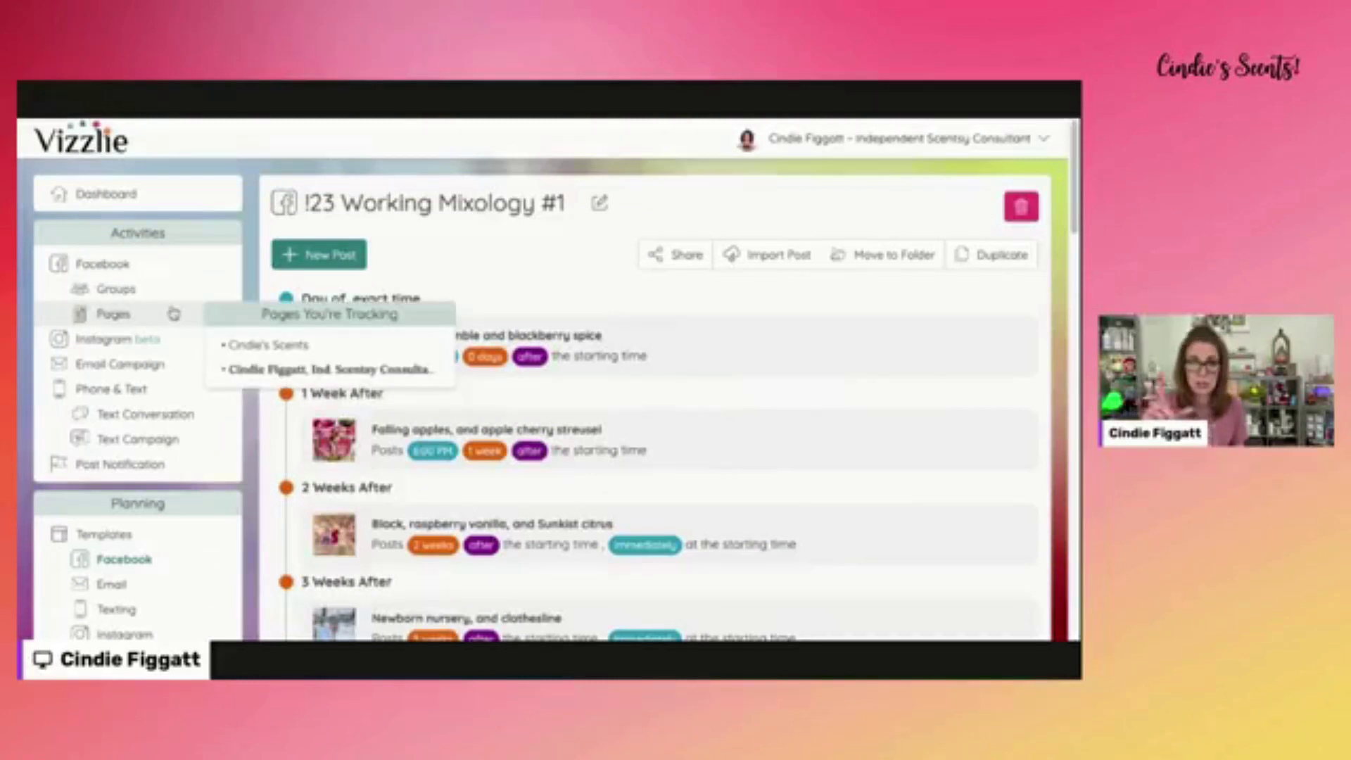
pyautogui.click(116, 290)
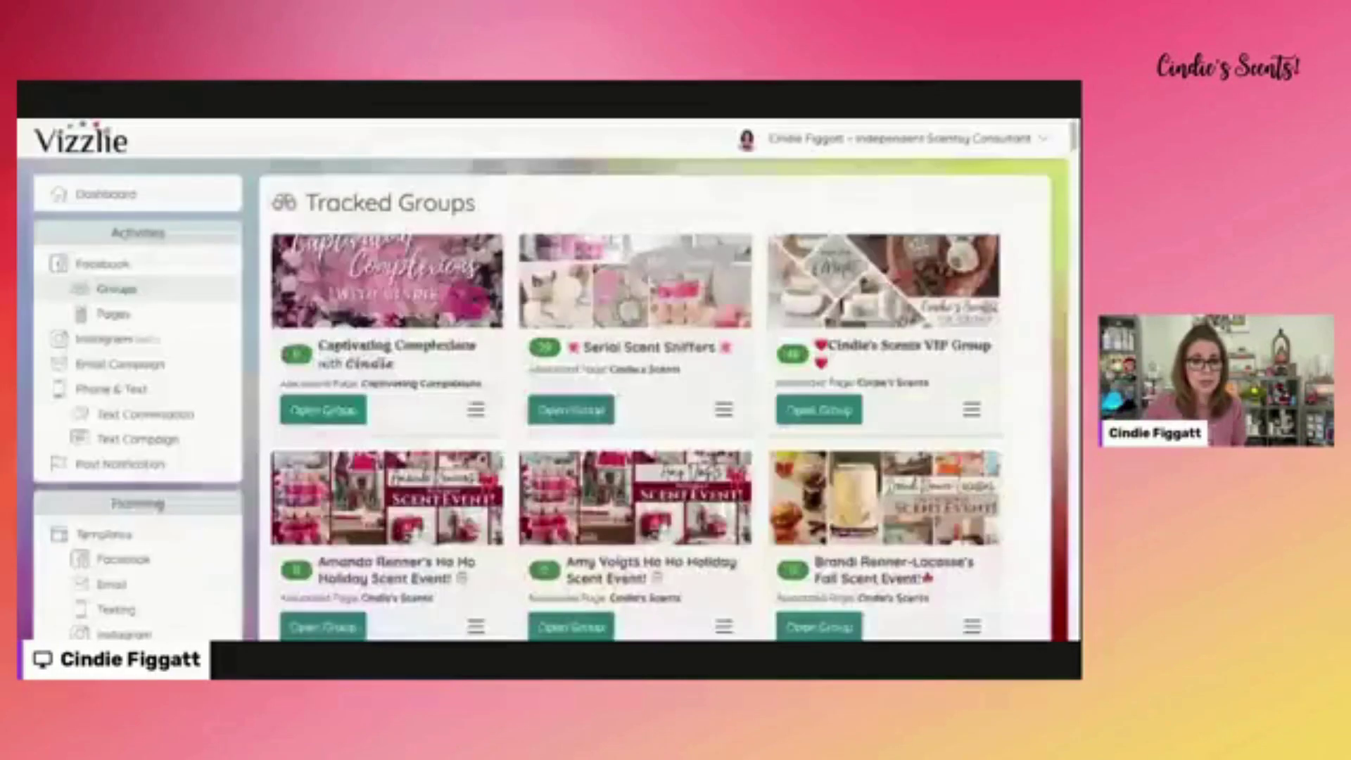
pyautogui.scroll(-8, 683, 439)
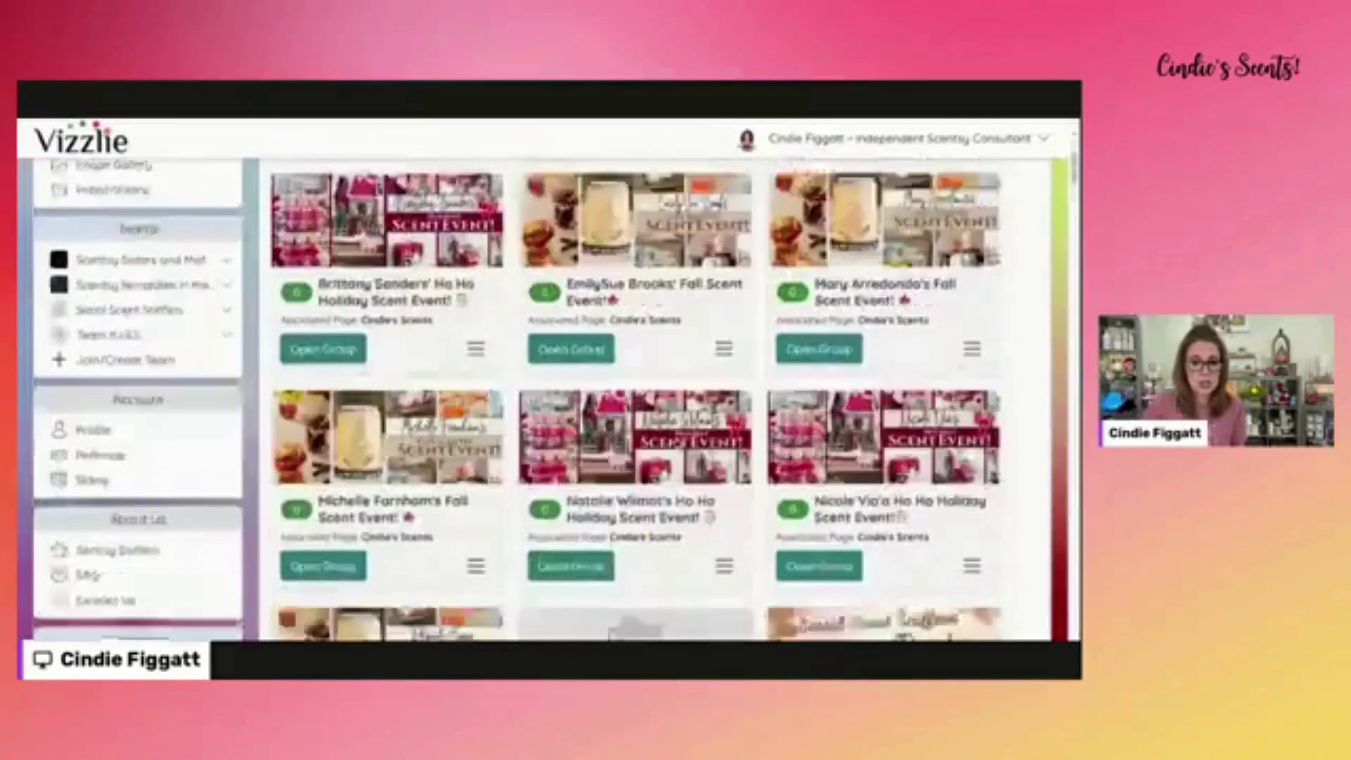
pyautogui.scroll(-6, 682, 439)
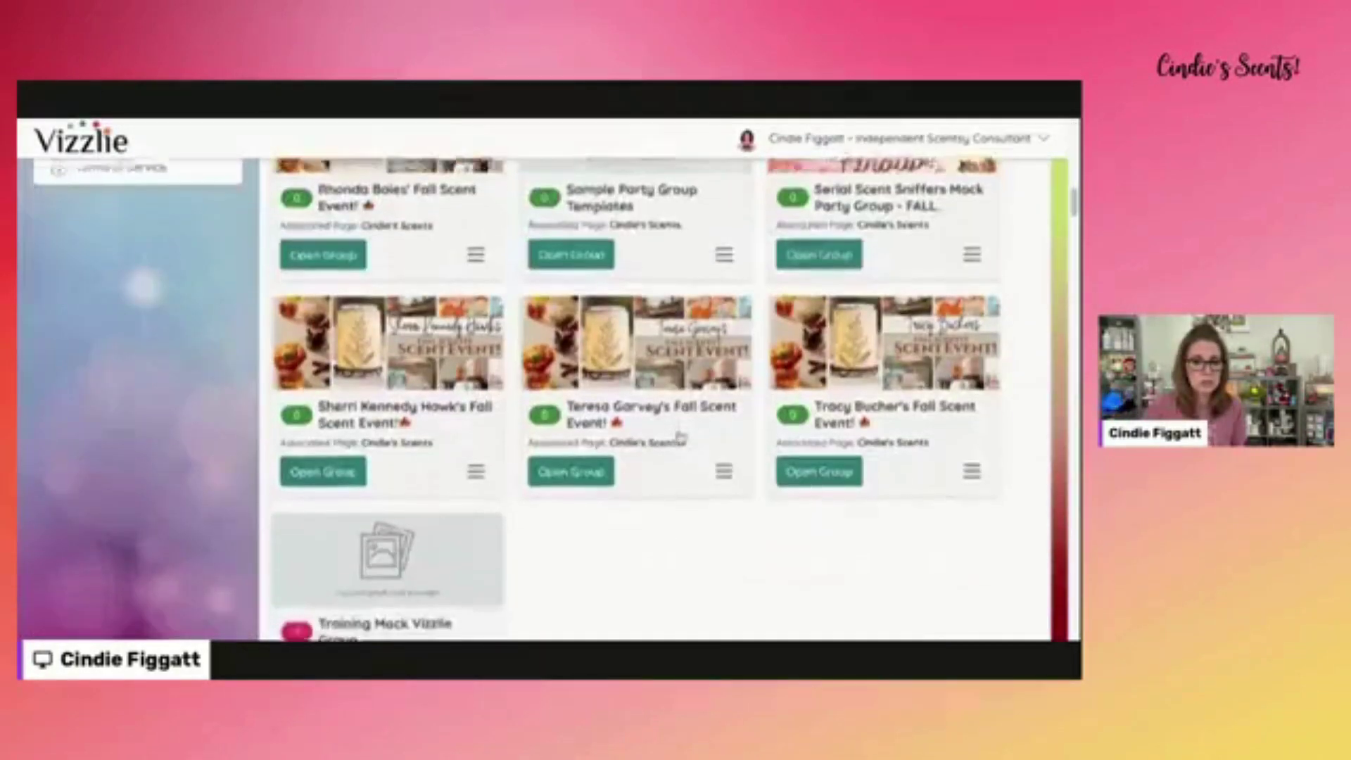
pyautogui.click(374, 532)
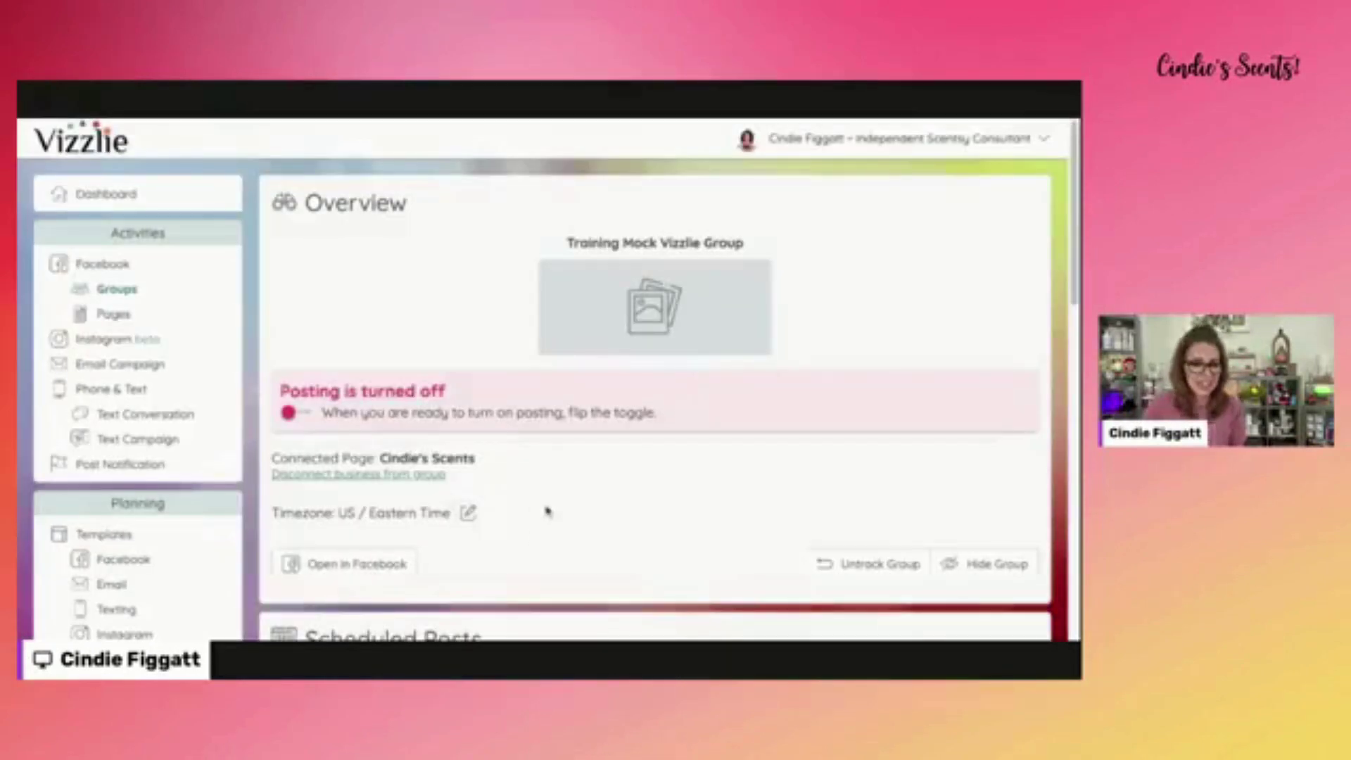
# Look through the group's scheduled posts and its text replacements, then return to the start of the scheduled posts.
pyautogui.scroll(-2, 547, 510)
pyautogui.scroll(-4, 548, 510)
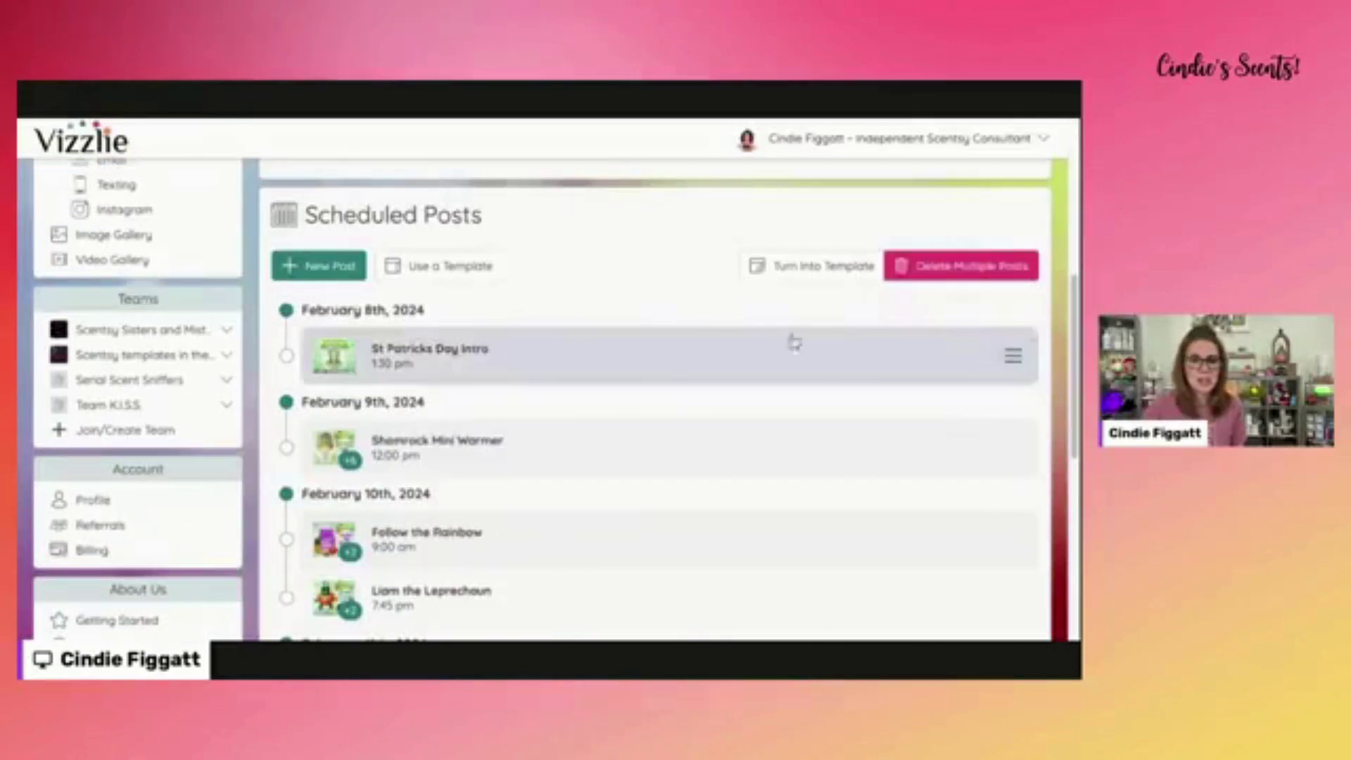
pyautogui.scroll(-10, 548, 510)
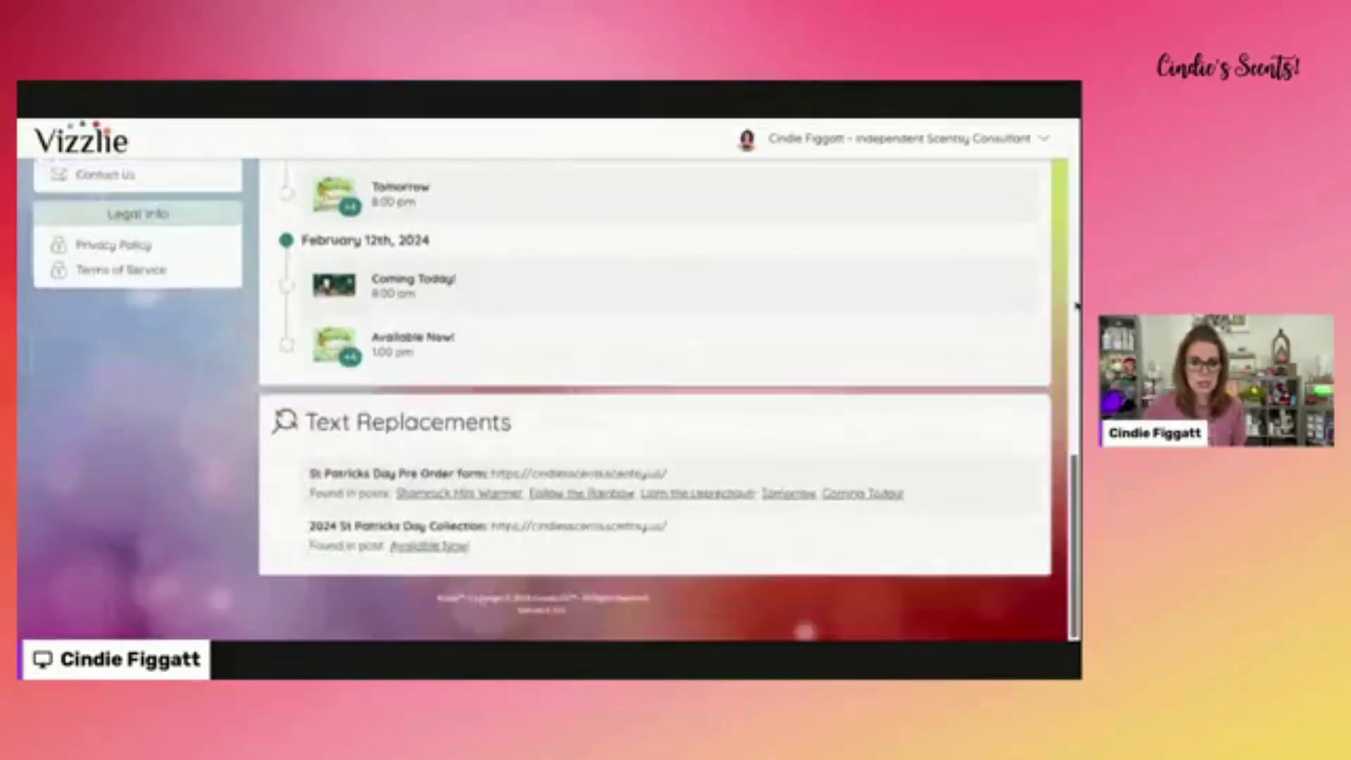
pyautogui.scroll(10, 547, 510)
pyautogui.scroll(5, 352, 293)
pyautogui.scroll(-3, 352, 292)
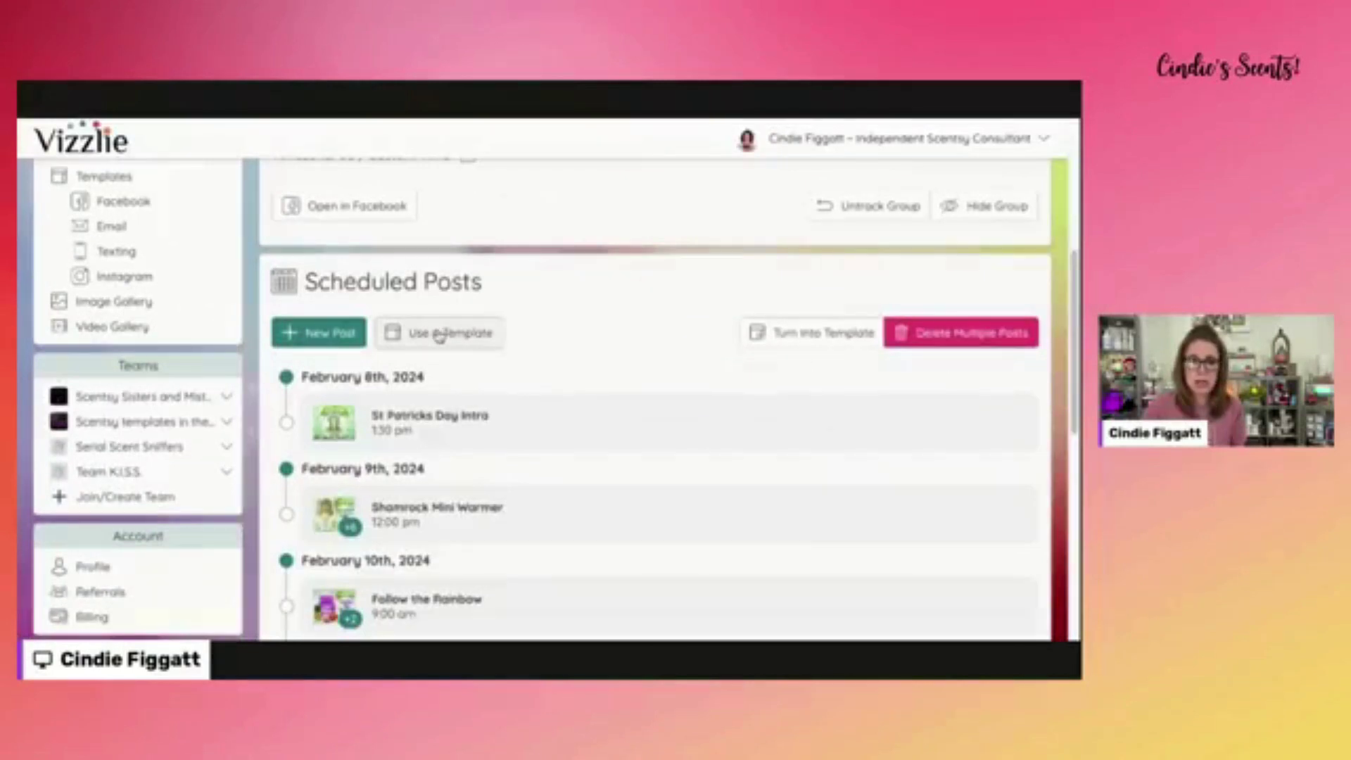
# Load all posts of the template "!23 Working Mixology #1" into the group, posting as yourself and keeping the already scheduled posts.
pyautogui.click(440, 334)
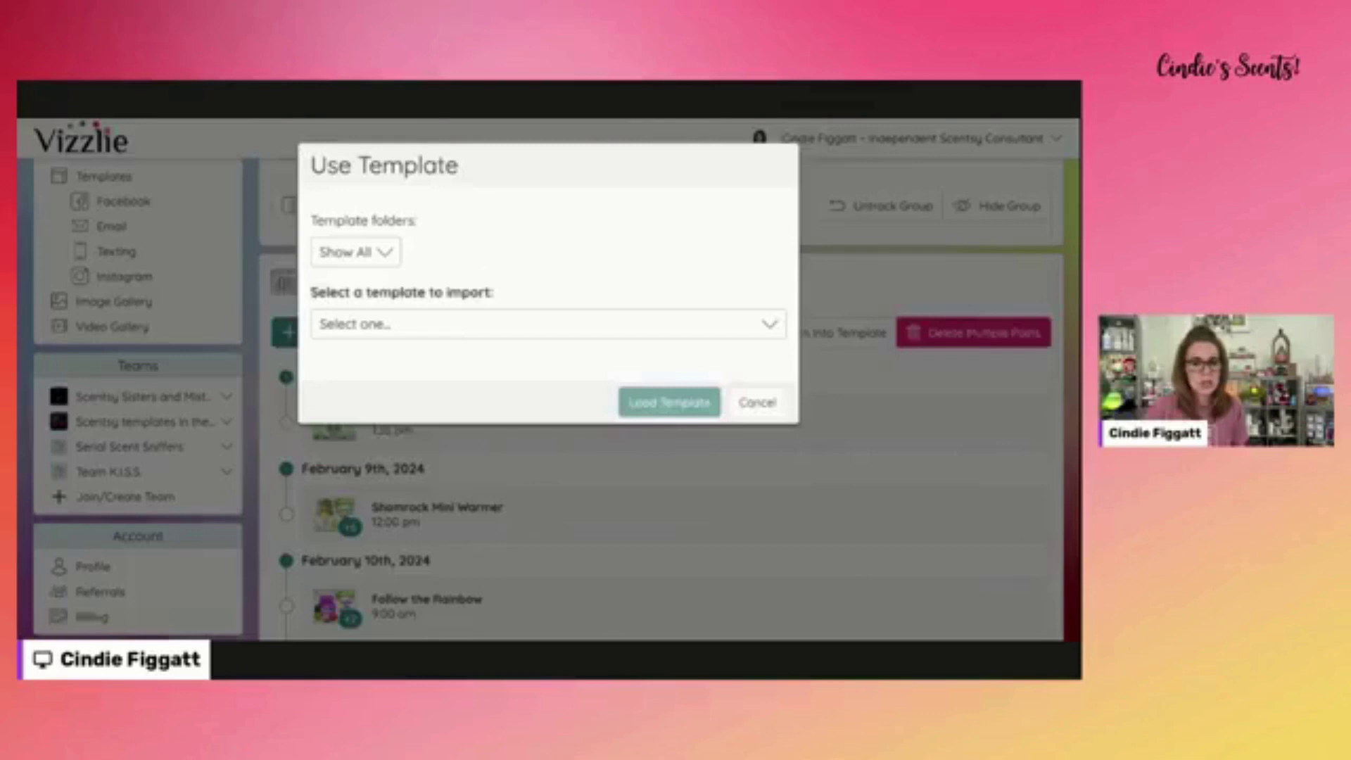
pyautogui.click(393, 224)
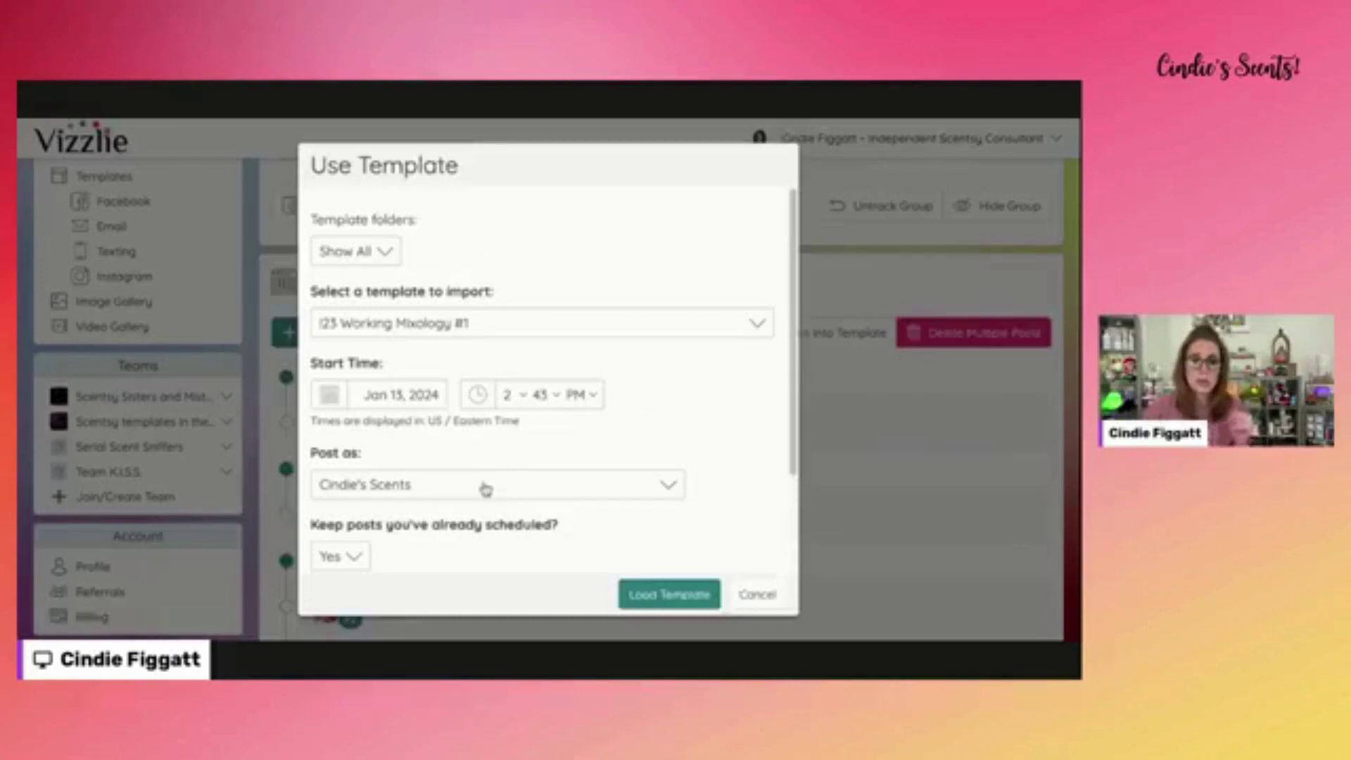
pyautogui.scroll(-2, 422, 489)
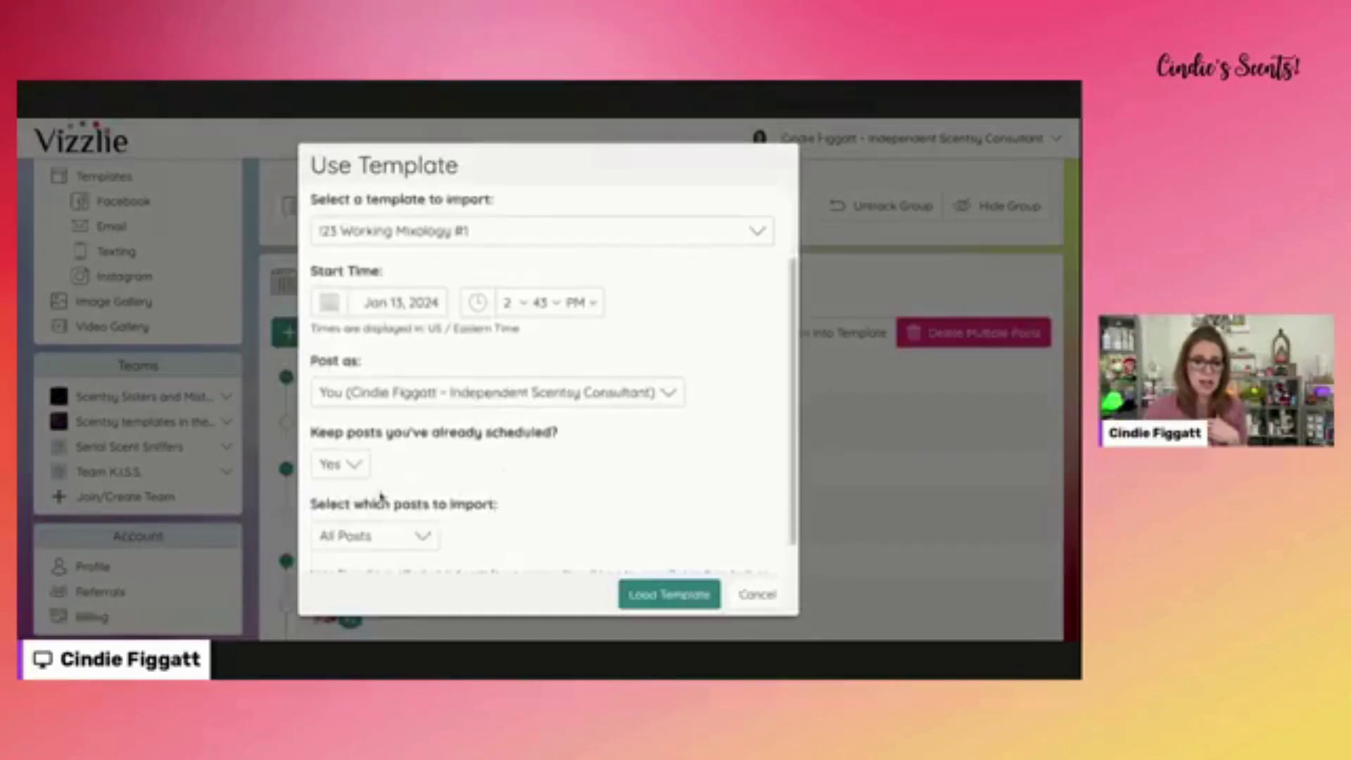
pyautogui.scroll(-1, 442, 470)
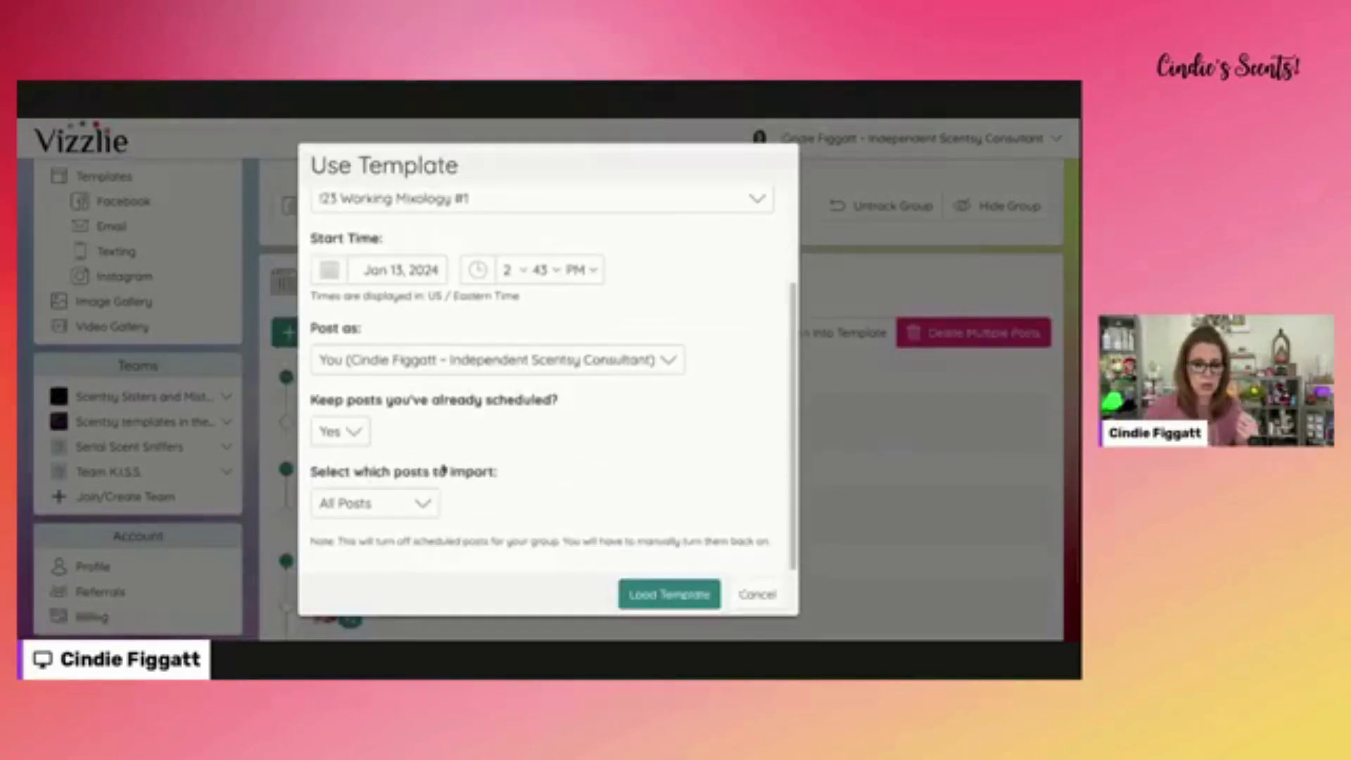
pyautogui.click(657, 595)
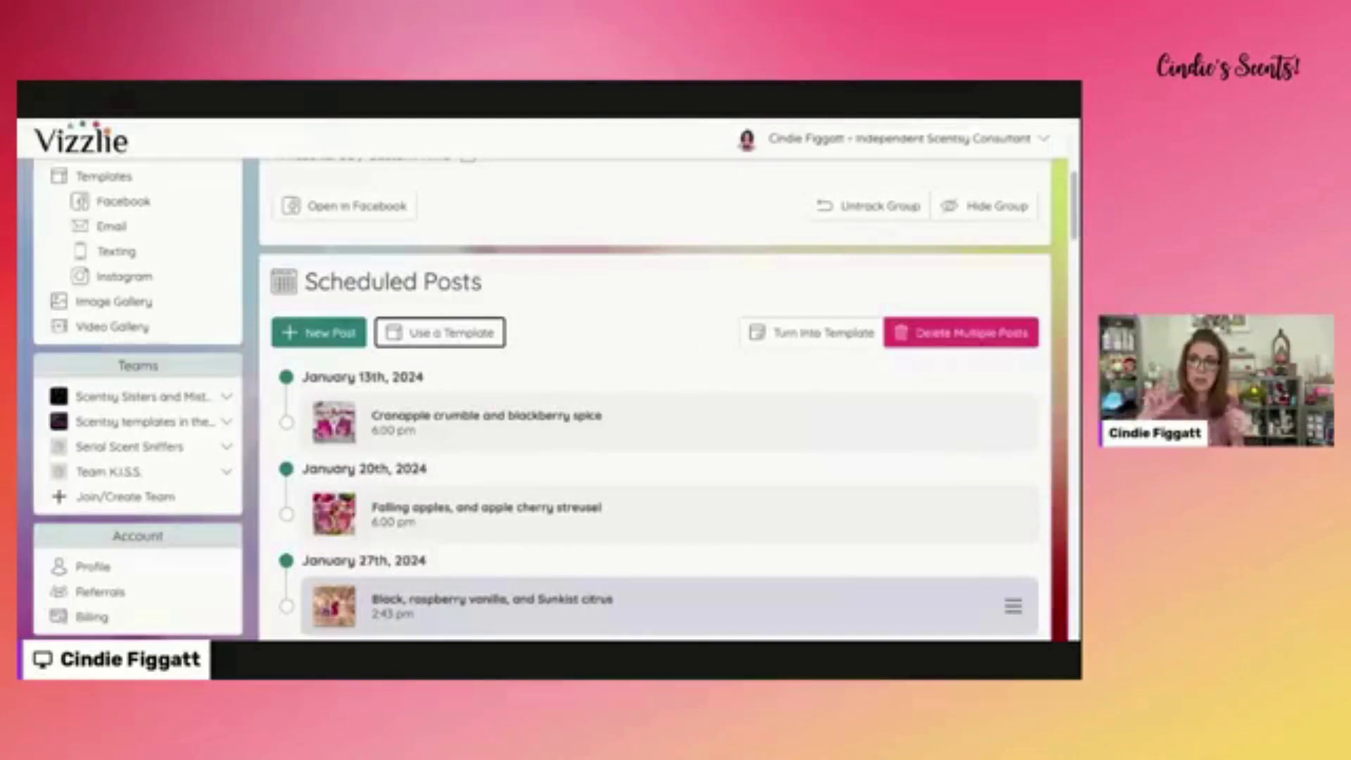
# Set the group's text replacement for the key word emoji to 🥰 and save it.
pyautogui.scroll(-20, 585, 531)
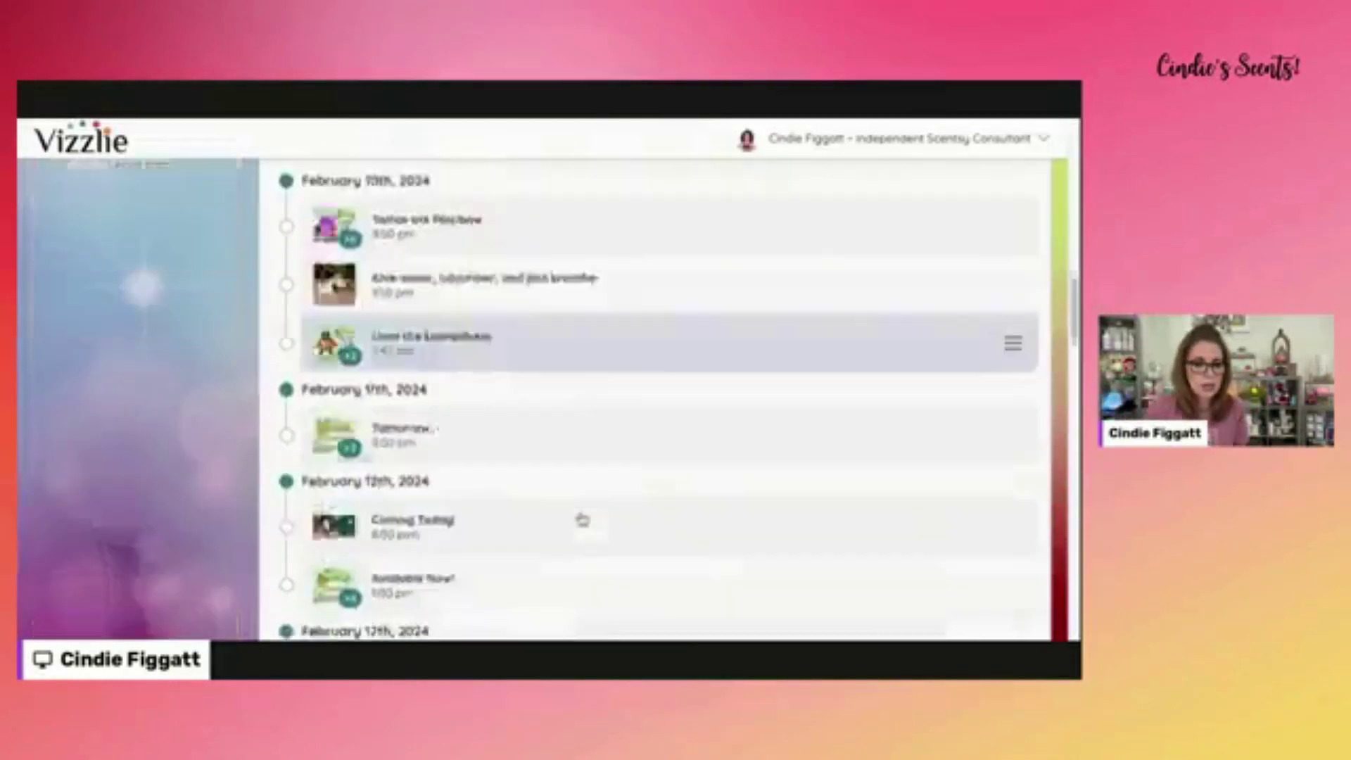
pyautogui.scroll(-3, 605, 517)
pyautogui.scroll(4, 633, 513)
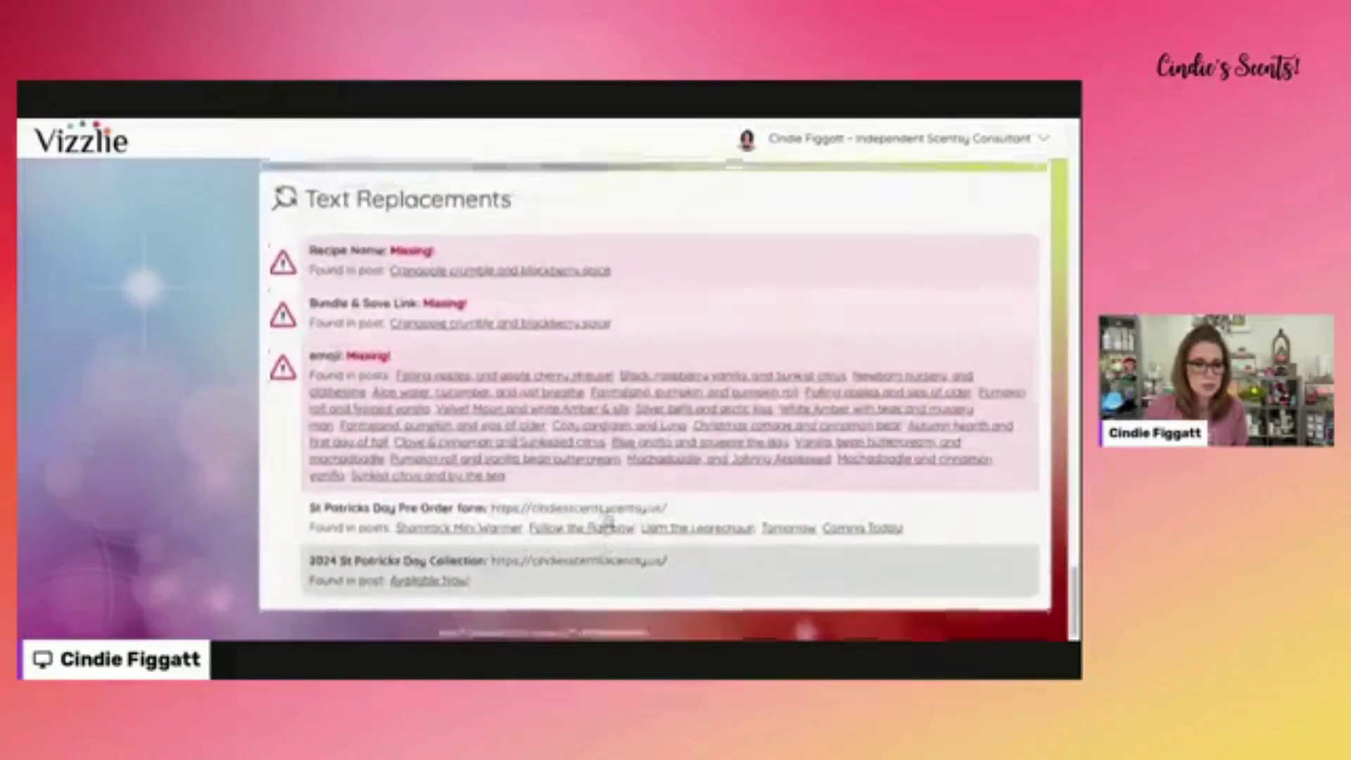
pyautogui.scroll(-1, 668, 506)
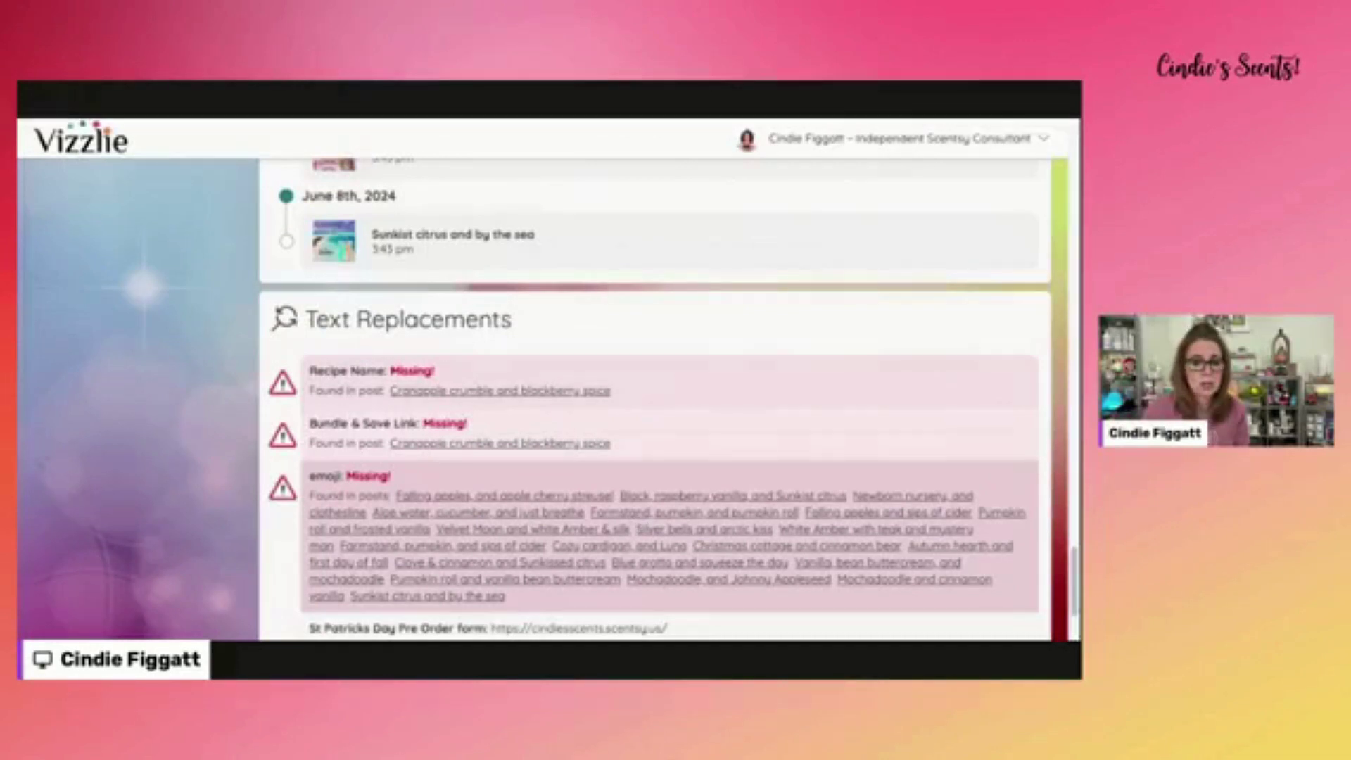
pyautogui.click(608, 520)
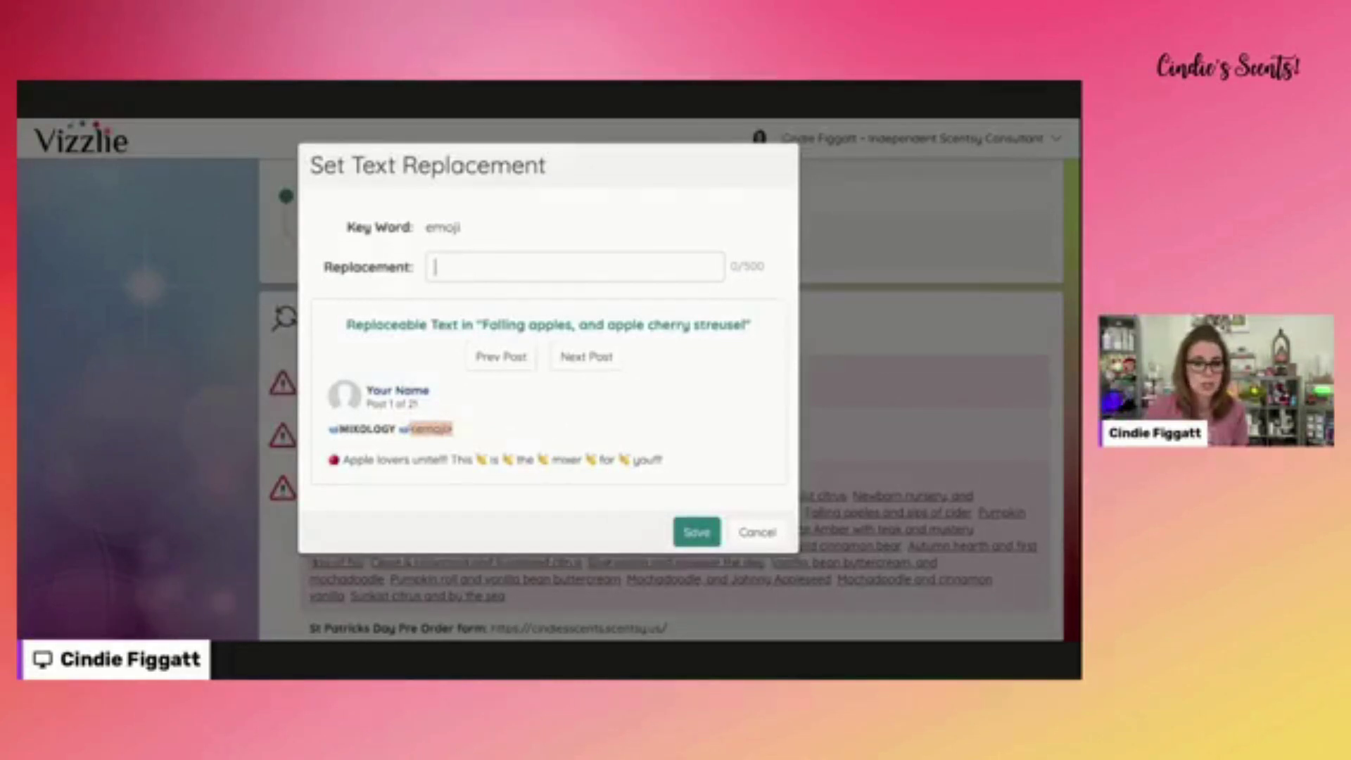
pyautogui.hotkey('ctrl', 'v')
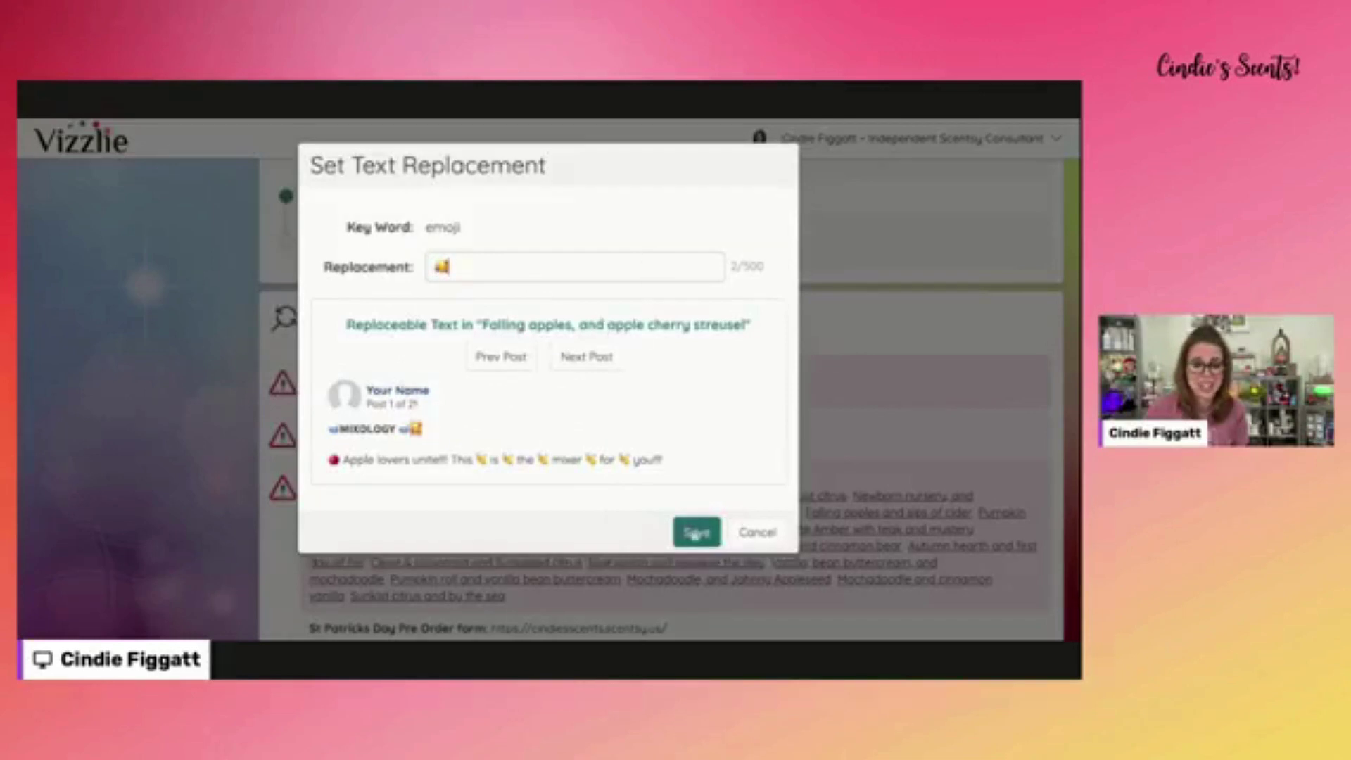
pyautogui.click(695, 533)
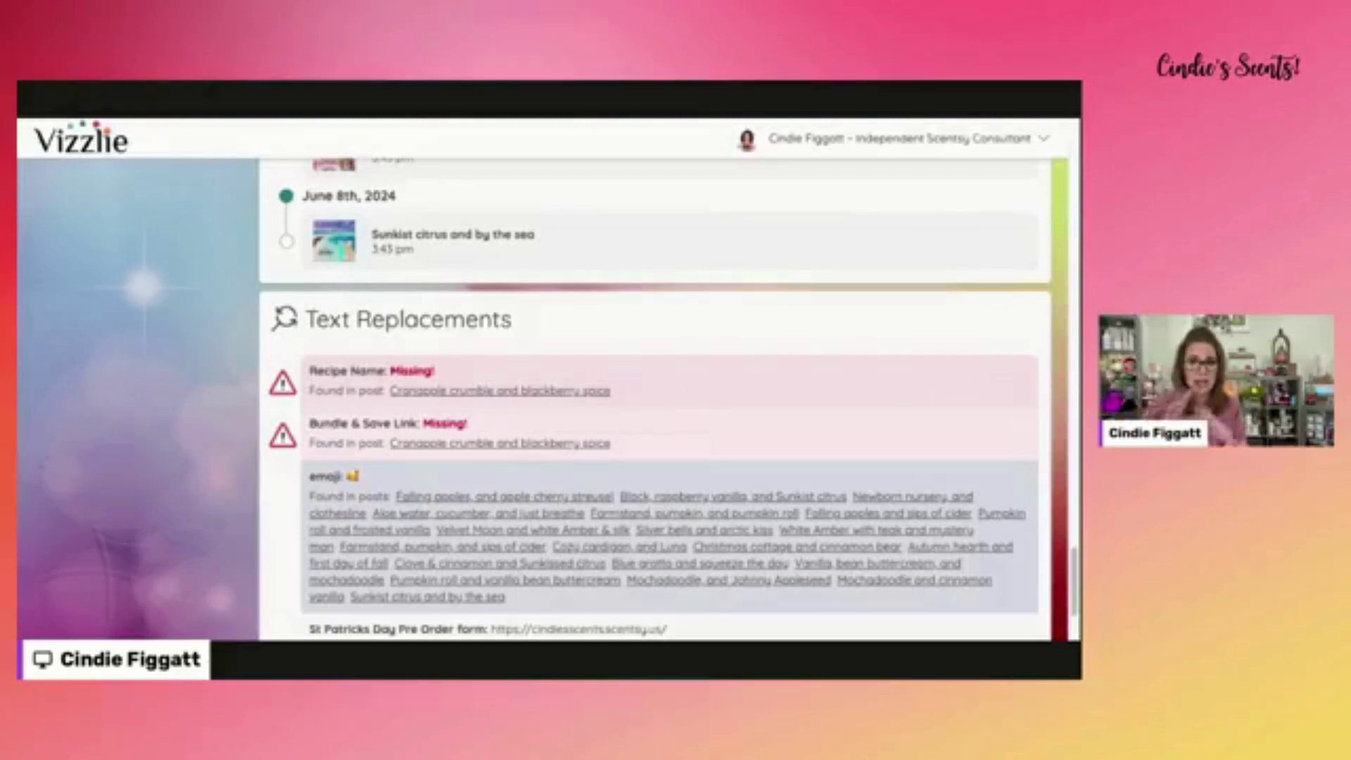
# Enter "Cranberry Spice & Everything Nice" as the replacement for the missing Recipe Name key word.
pyautogui.click(437, 391)
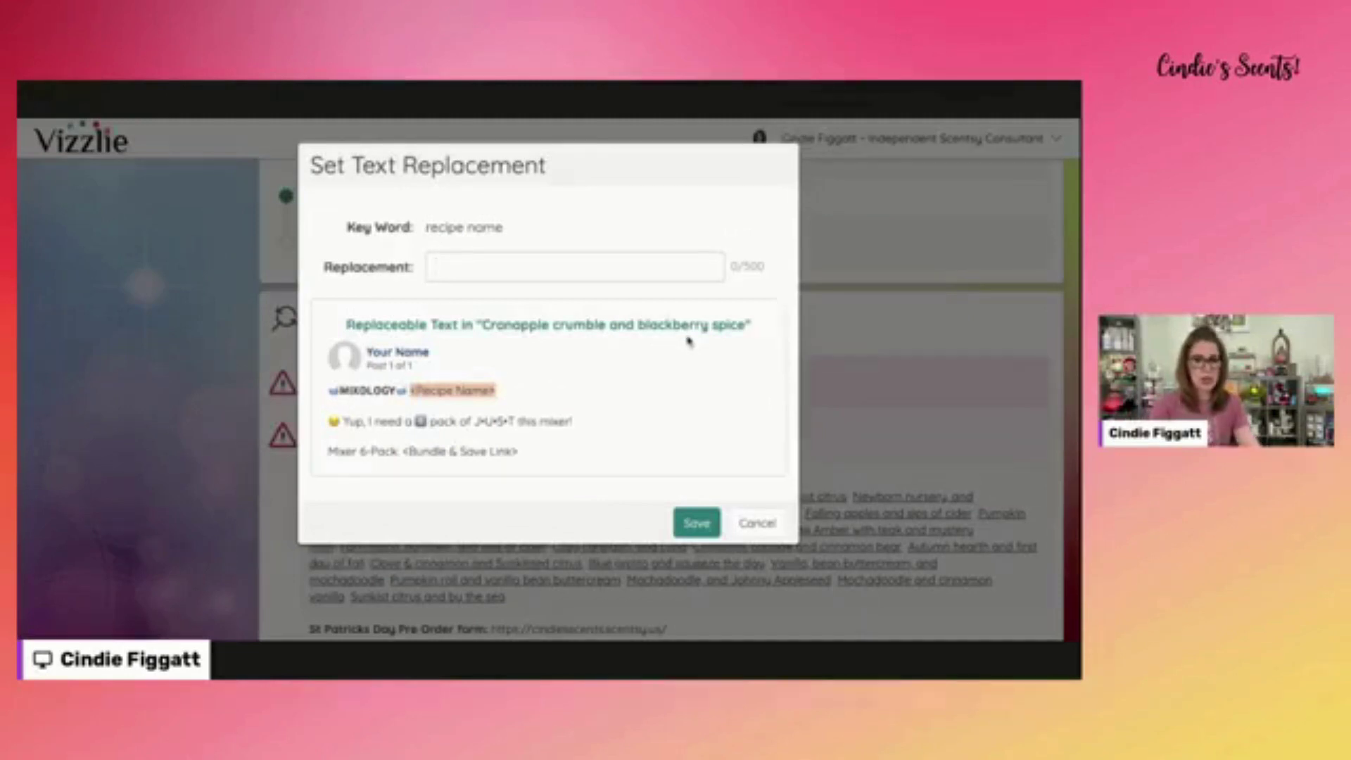
pyautogui.write('Br')
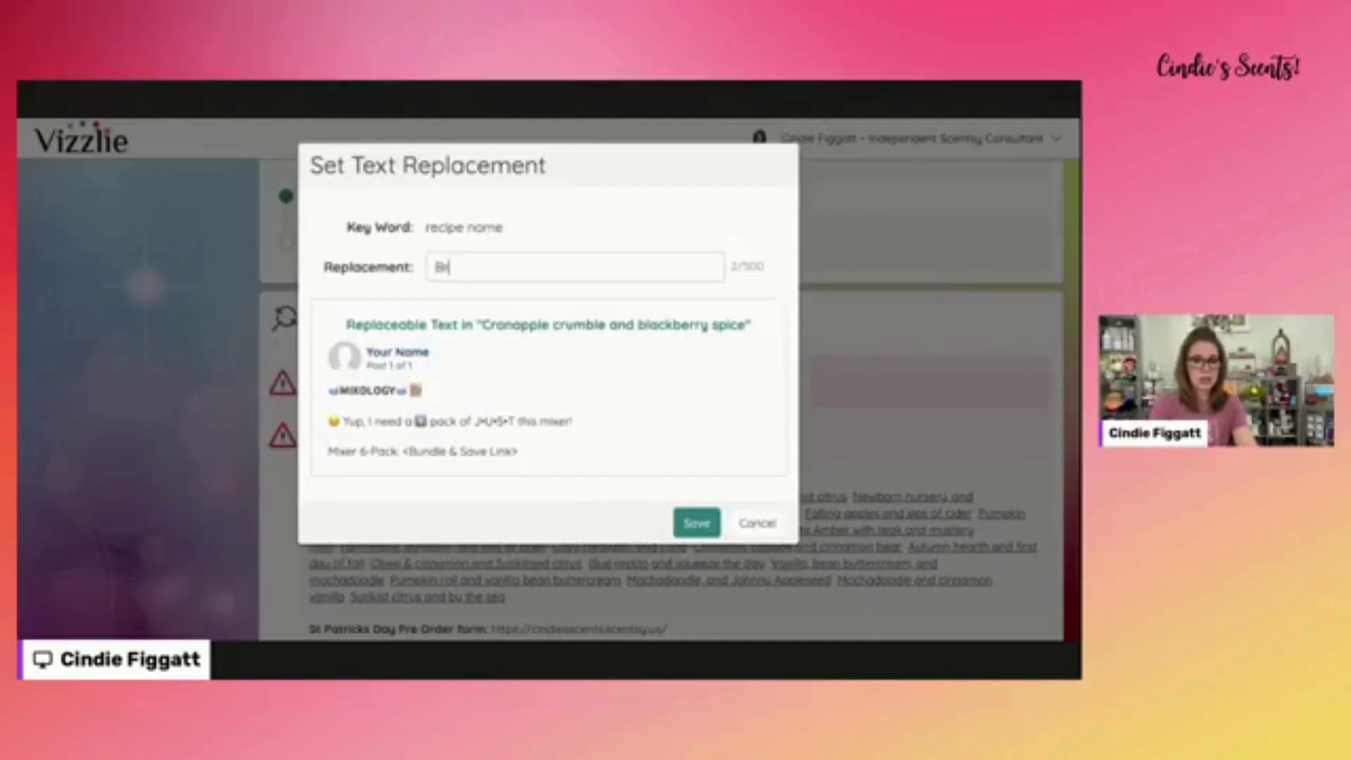
pyautogui.write('o')
pyautogui.press('BackSpace')
pyautogui.press('BackSpace')
pyautogui.press('BackSpace')
pyautogui.write('C')
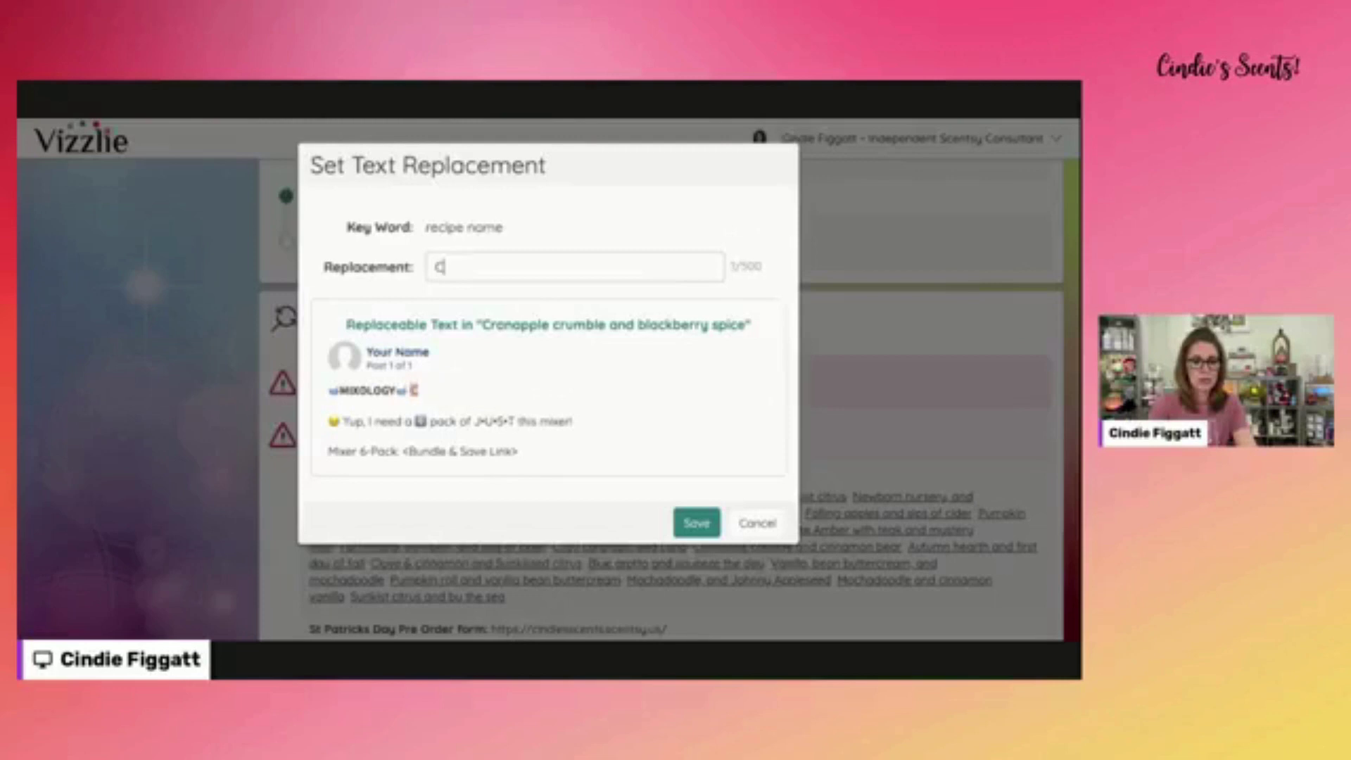
pyautogui.write('anbert')
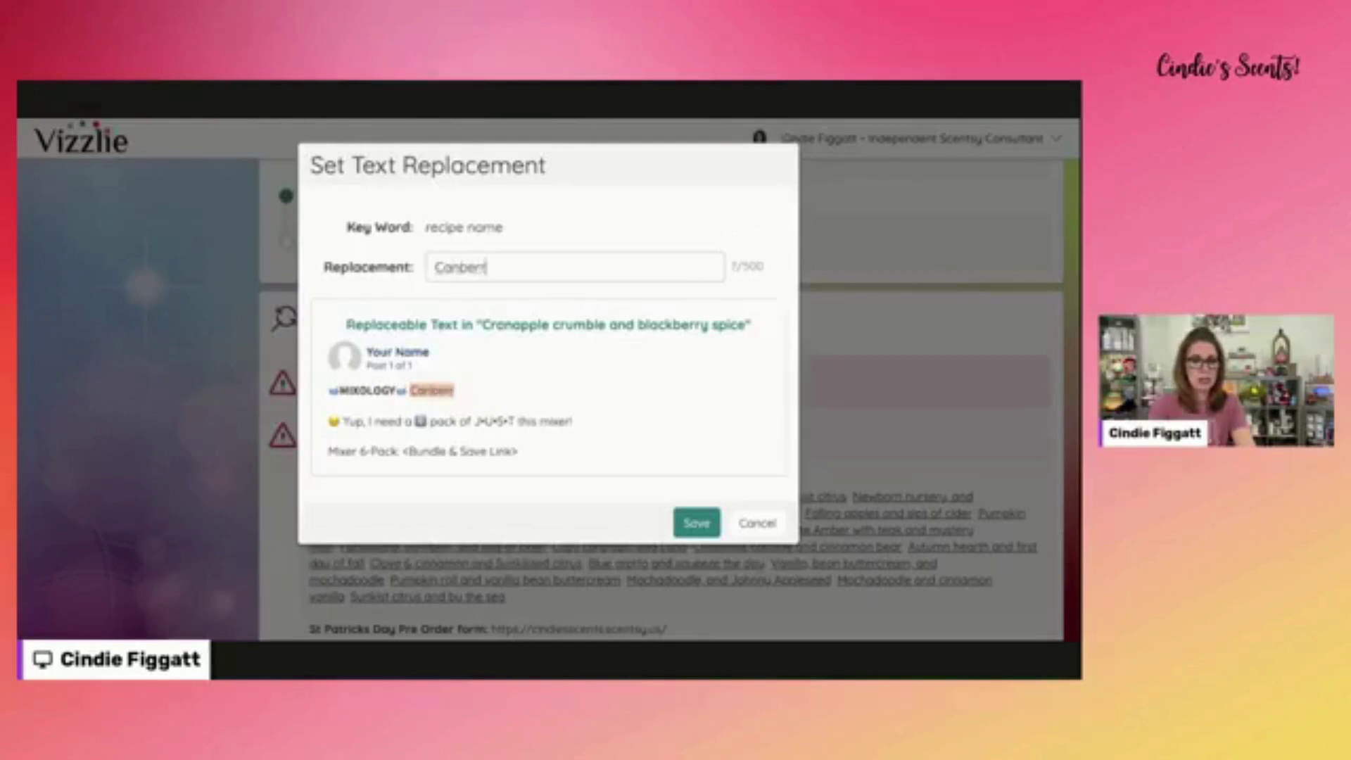
pyautogui.write('y')
pyautogui.press('BackSpace')
pyautogui.press('BackSpace')
pyautogui.press('BackSpace')
pyautogui.press('BackSpace')
pyautogui.press('BackSpace')
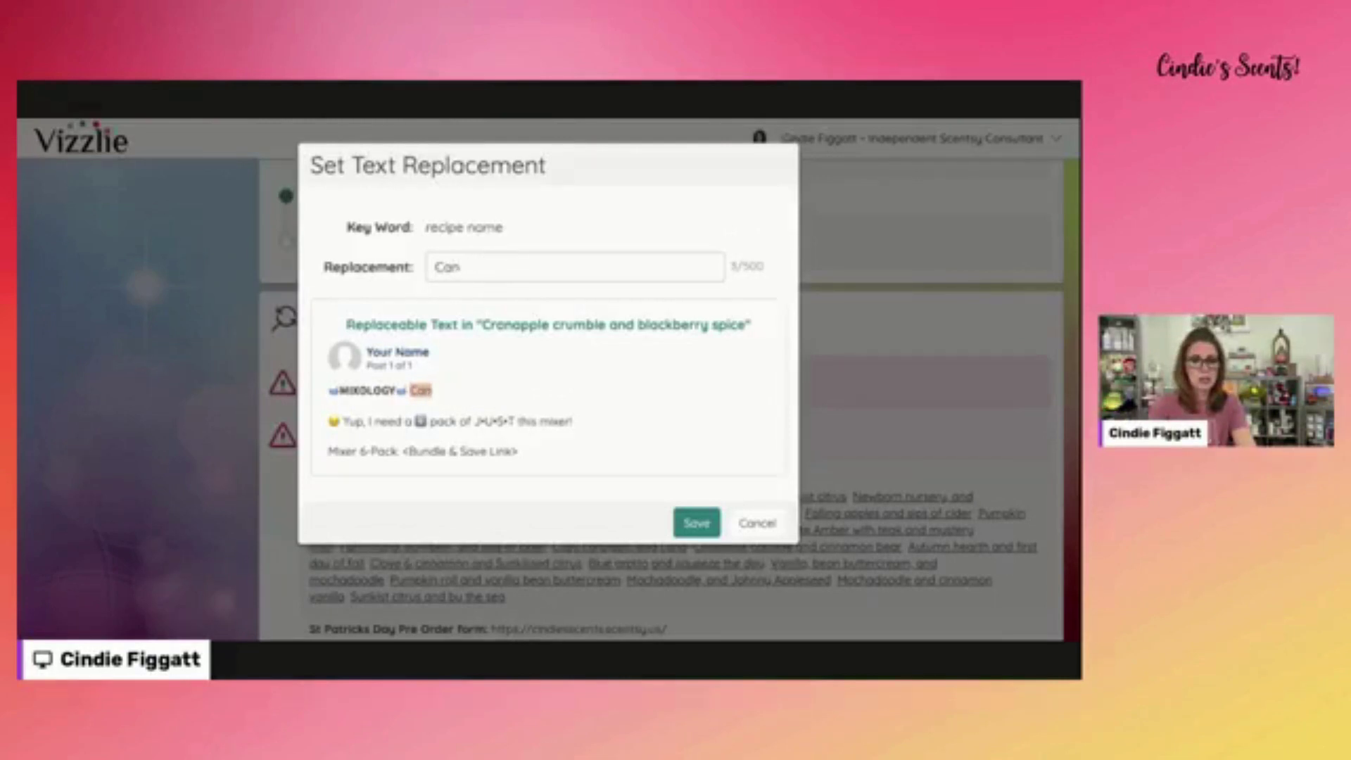
pyautogui.press('BackSpace')
pyautogui.press('BackSpace')
pyautogui.write('ranbe')
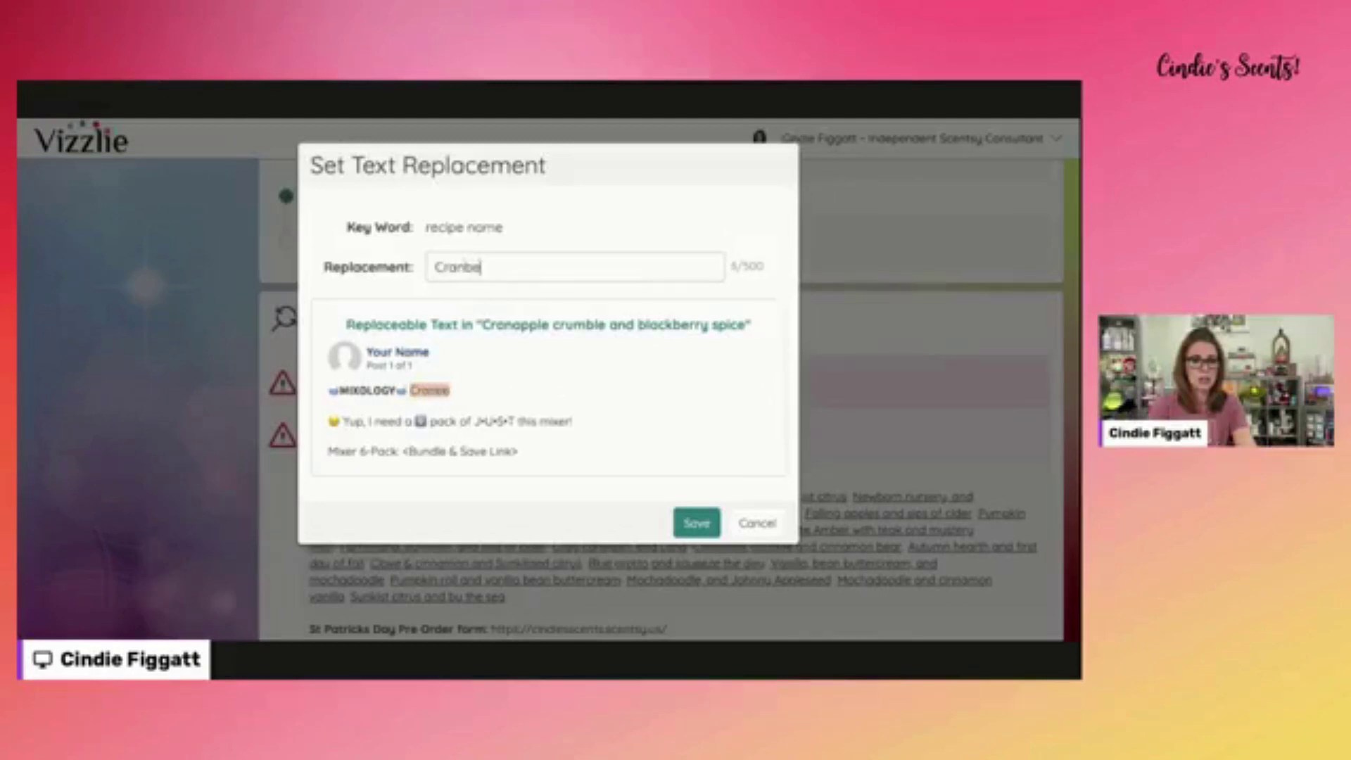
pyautogui.write('rry Sa')
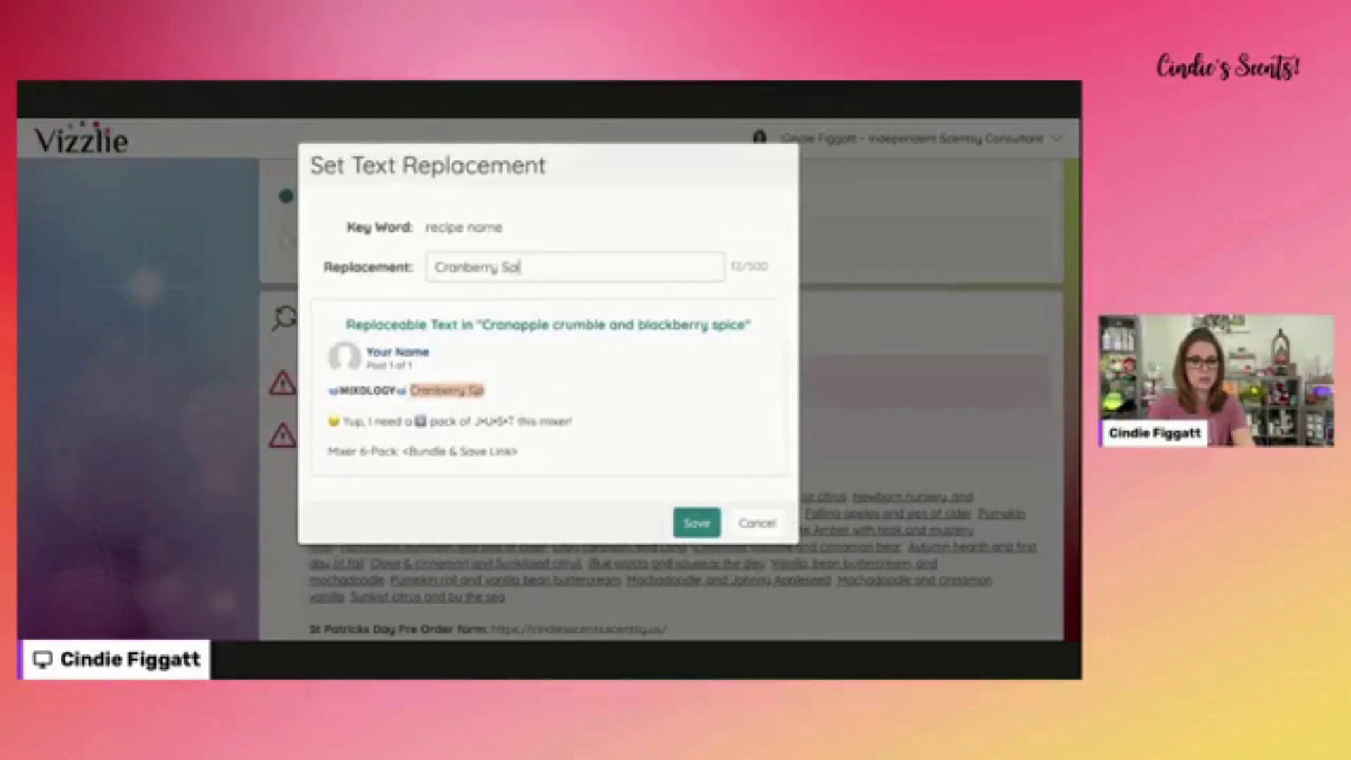
pyautogui.write('ice & ess')
pyautogui.press('BackSpace')
pyautogui.press('BackSpace')
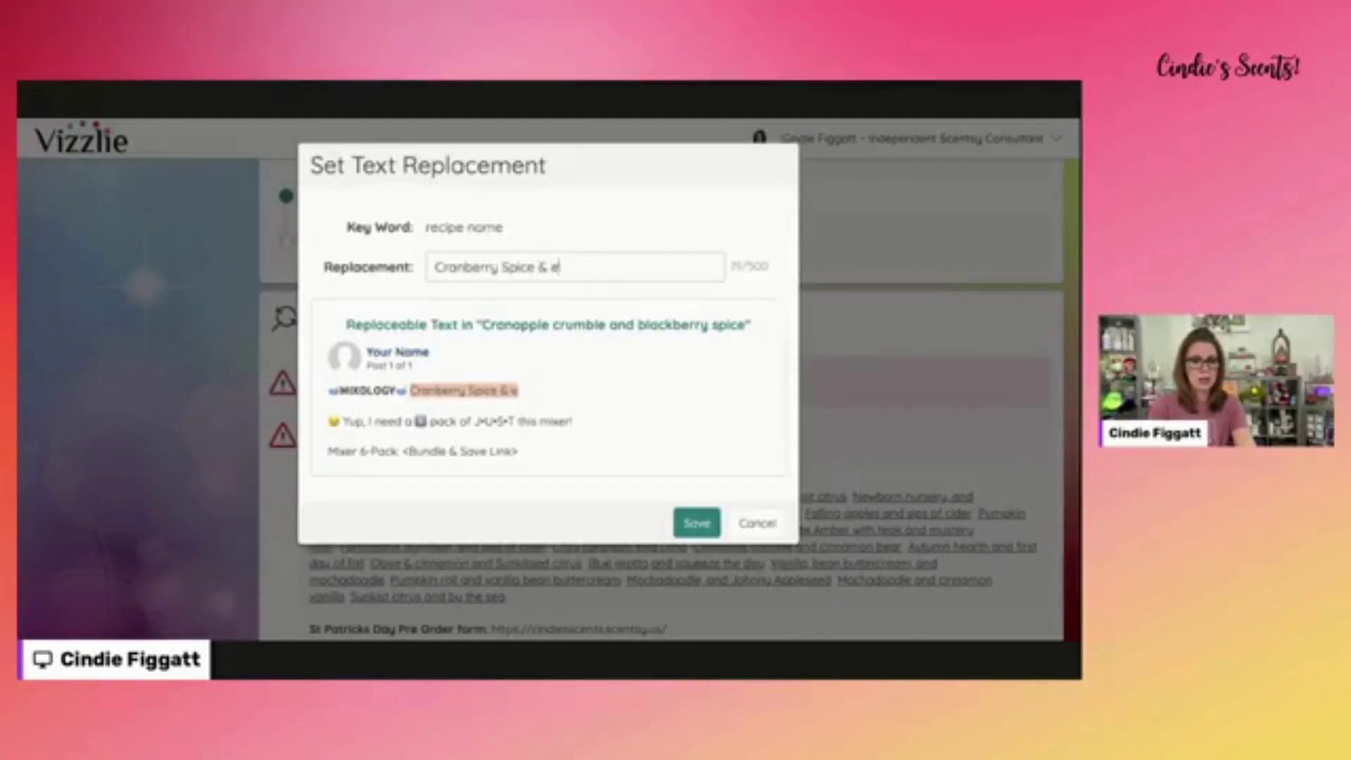
pyautogui.press('BackSpace')
pyautogui.write('Everythin')
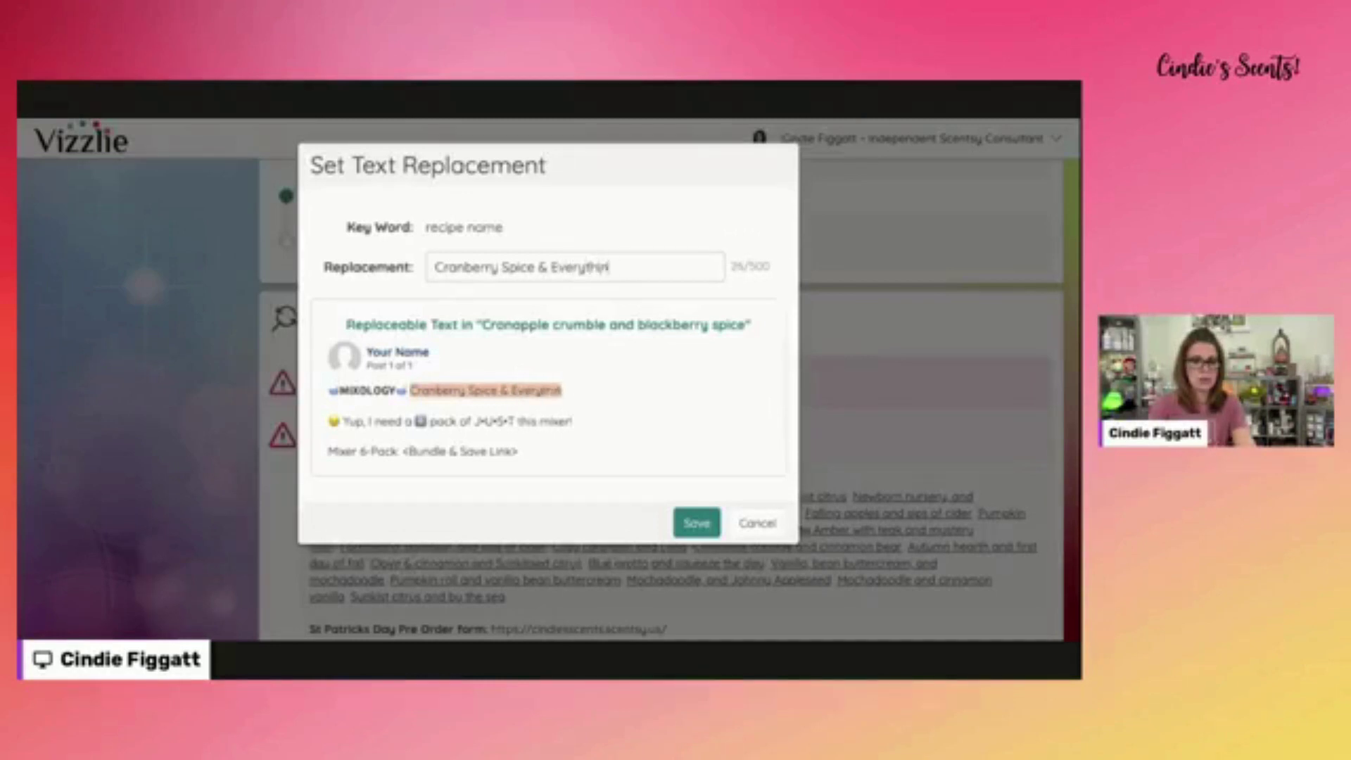
pyautogui.write('g n')
pyautogui.press('BackSpace')
pyautogui.write('Ni')
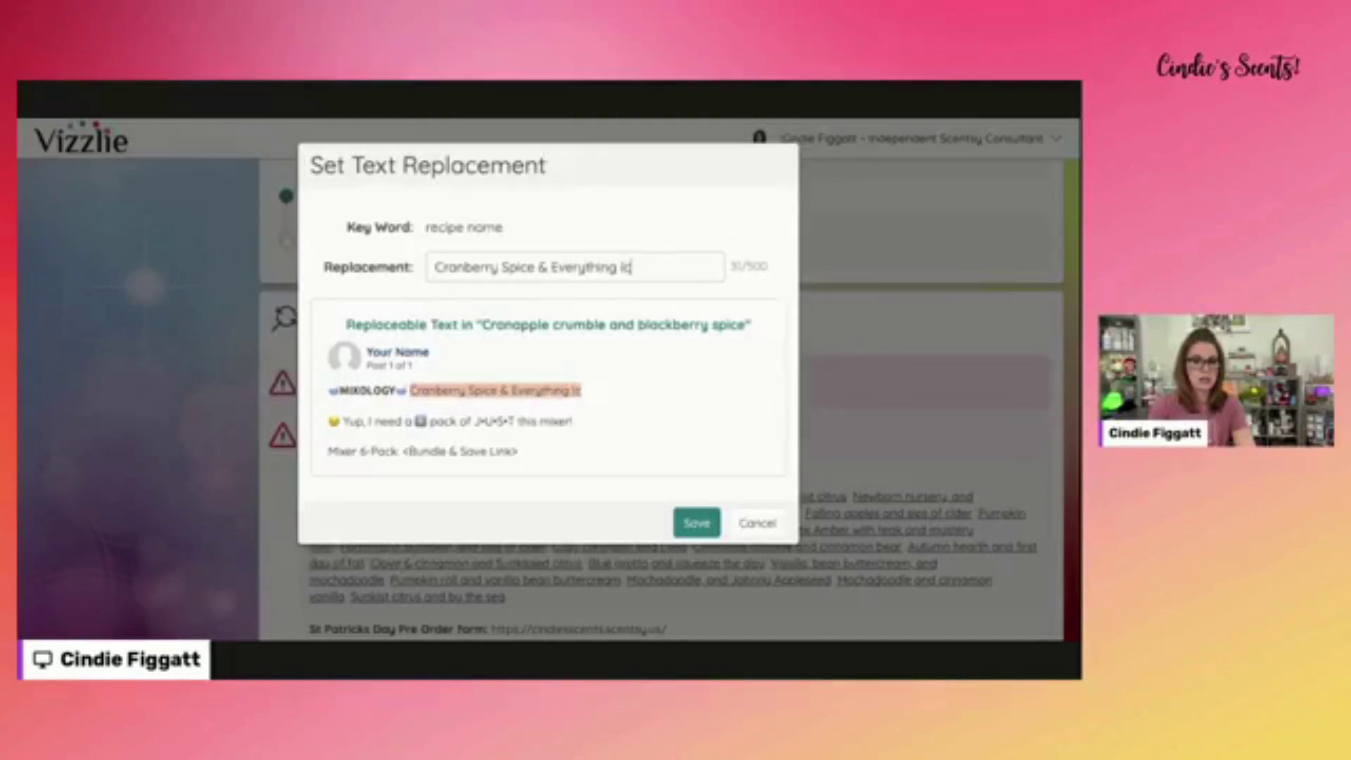
pyautogui.write('e')
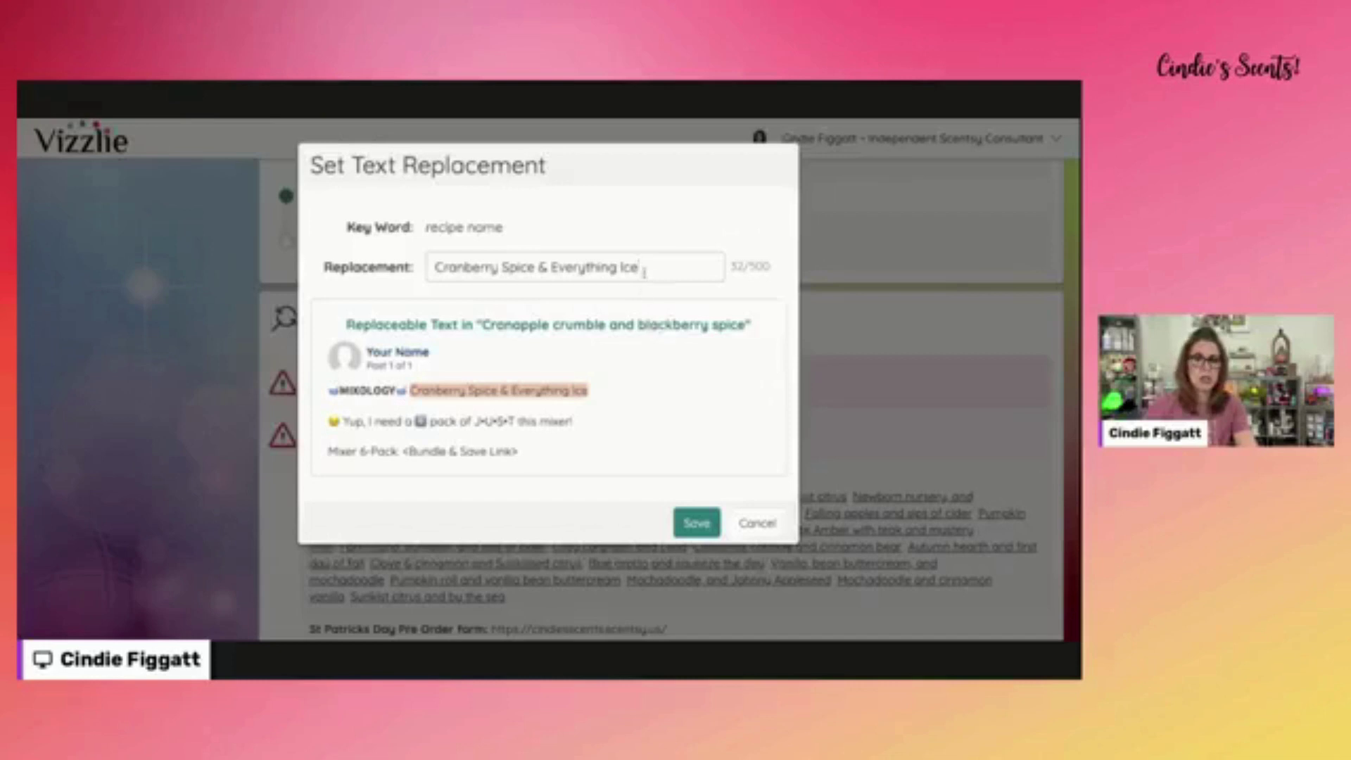
pyautogui.moveTo(644, 272); pyautogui.dragTo(621, 268)
pyautogui.write('Nice')
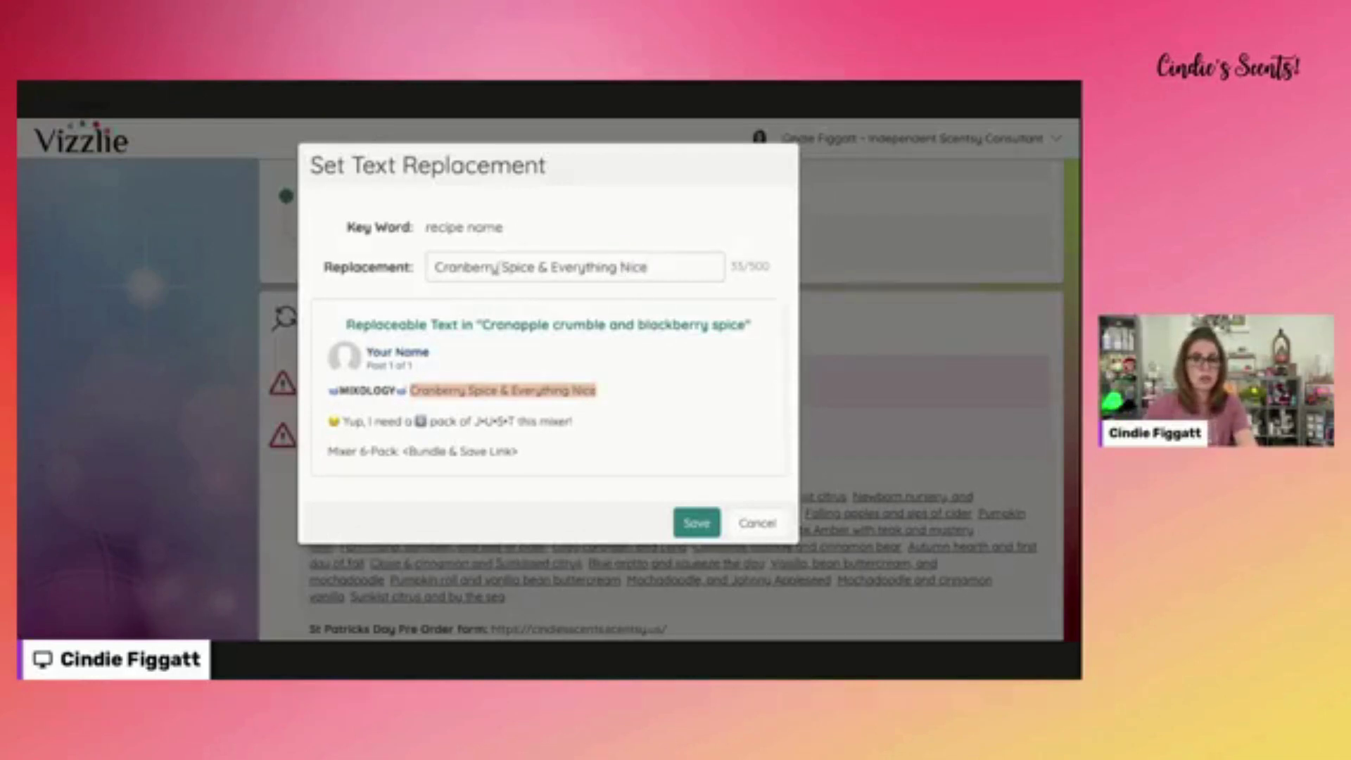
# Replace the word Cranberry with "Berry" in the recipe name replacement and save it.
pyautogui.moveTo(496, 268); pyautogui.dragTo(434, 268)
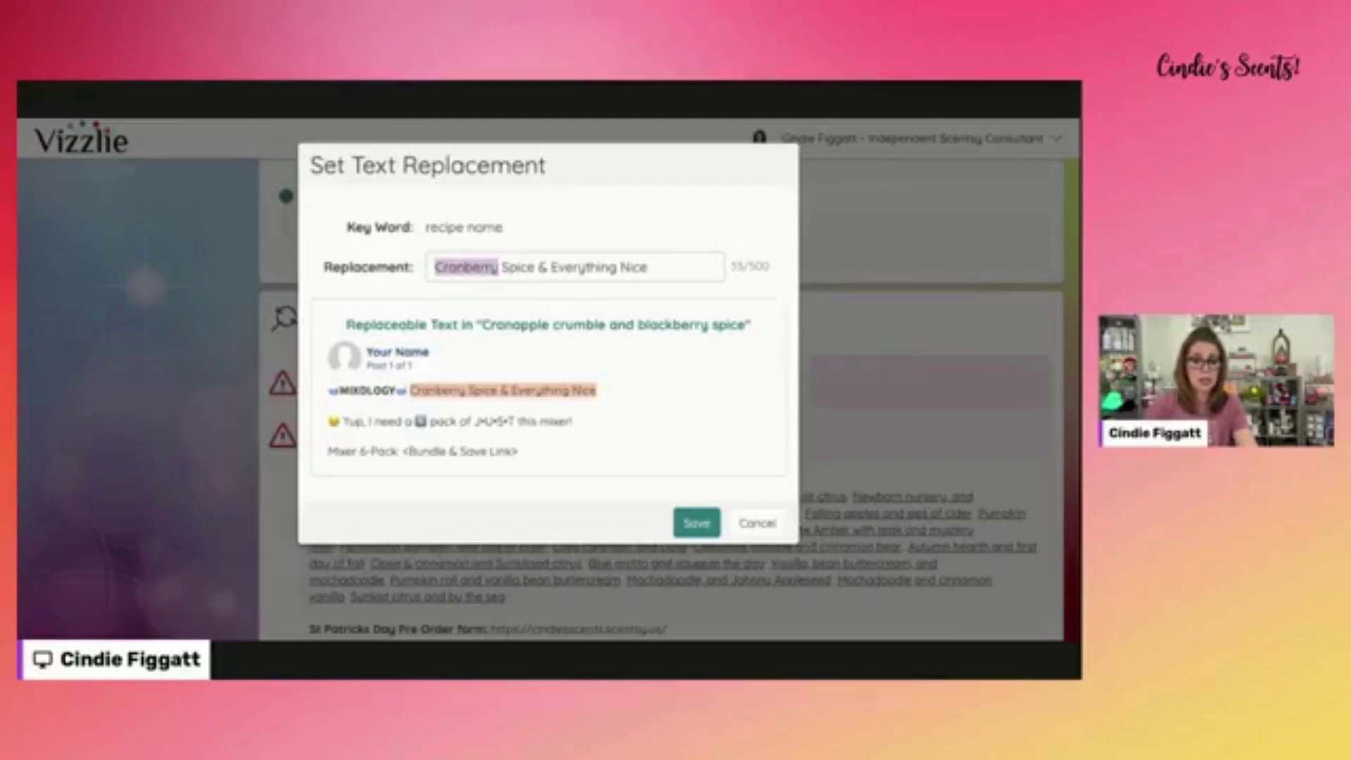
pyautogui.write('Berry')
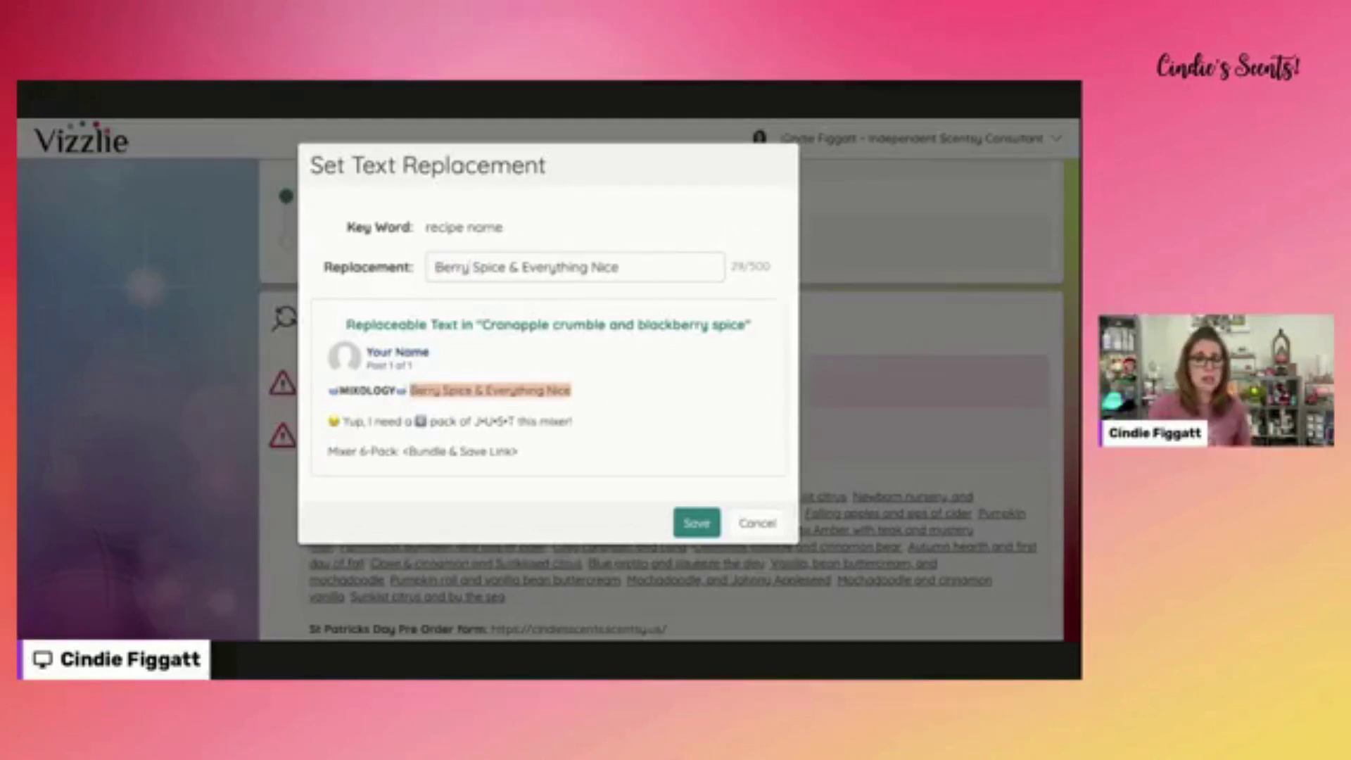
pyautogui.click(697, 523)
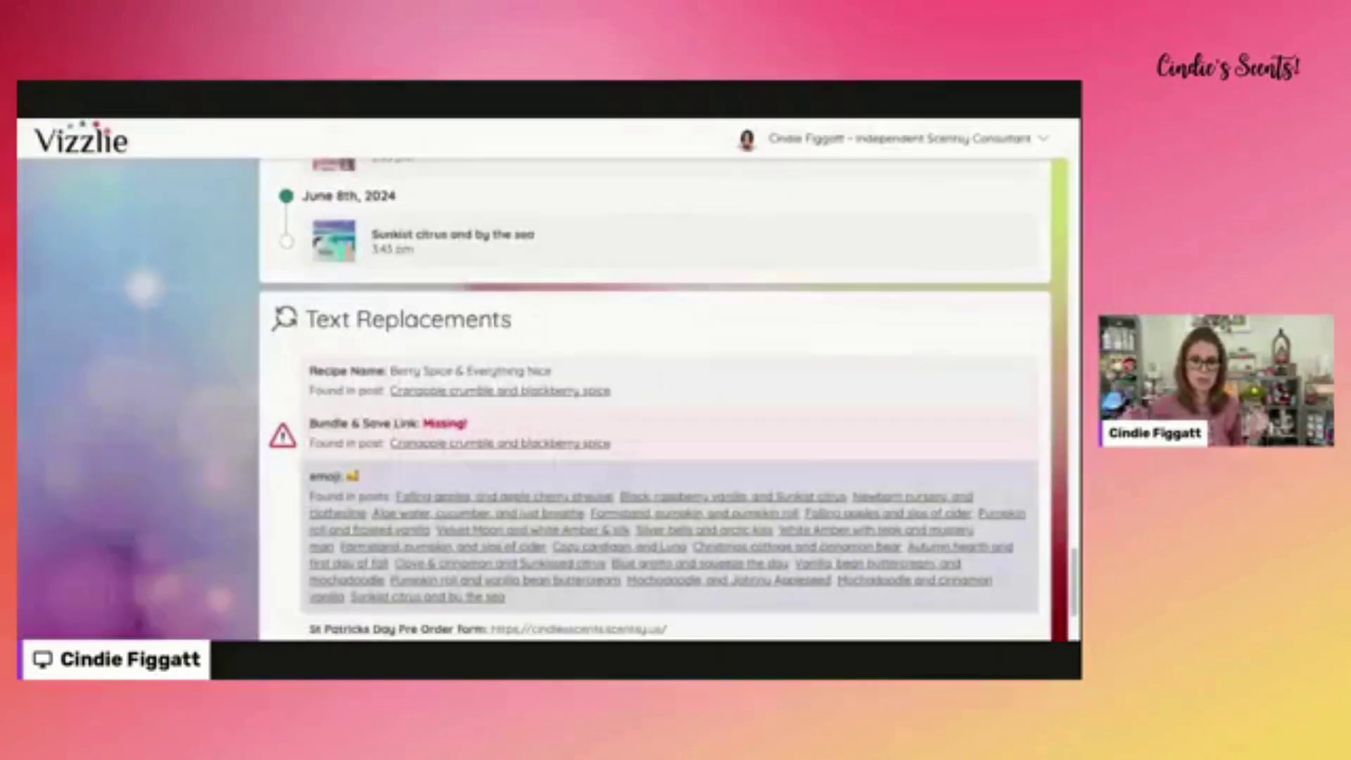
pyautogui.click(477, 436)
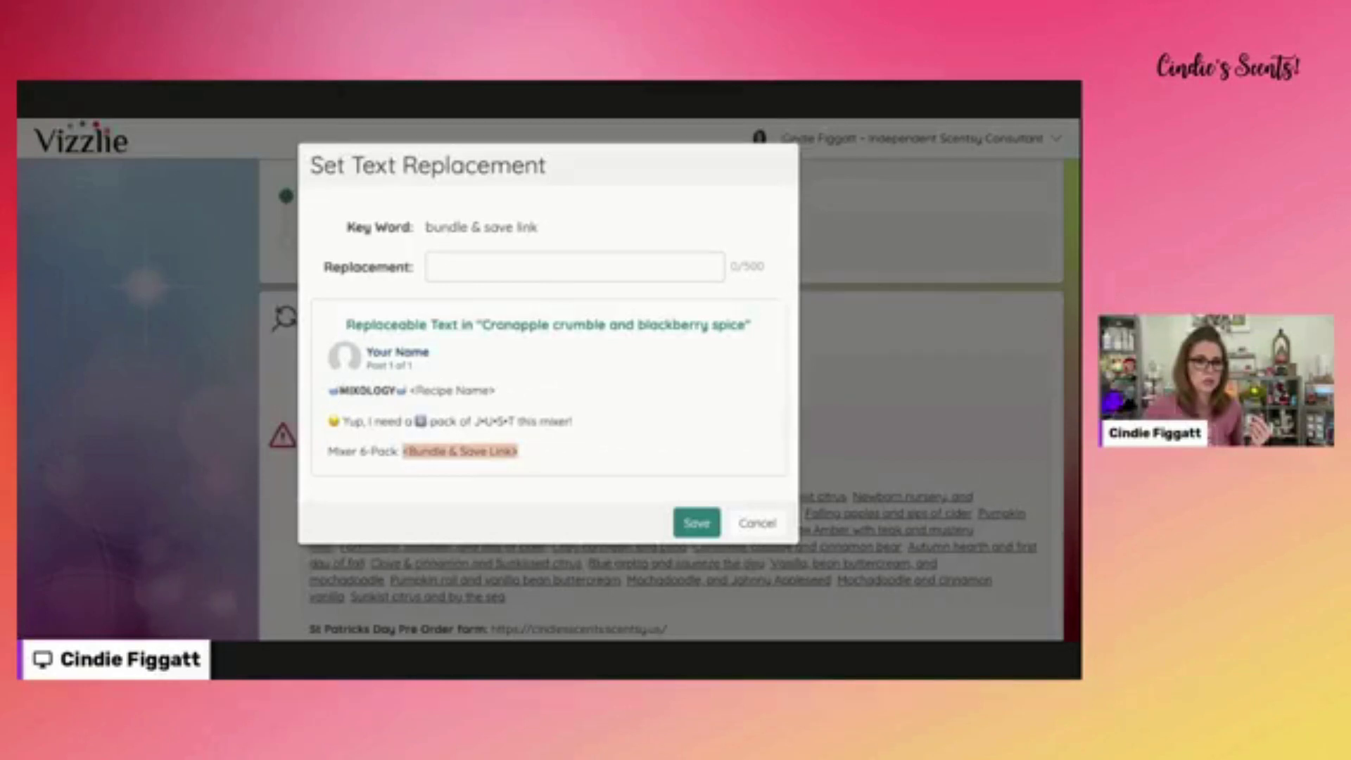
pyautogui.click(442, 271)
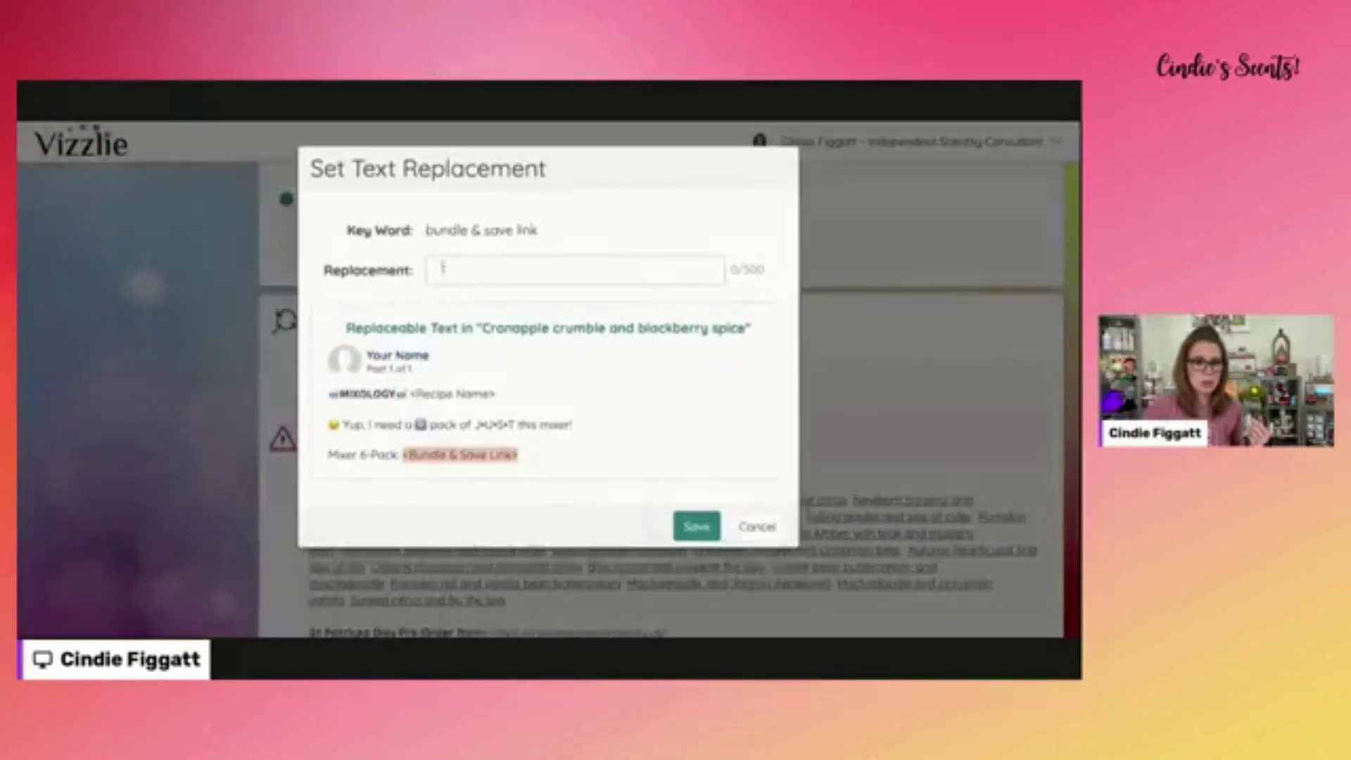
pyautogui.write('https://cindiesscents.scentsy.us/shop/c/30595/bundle-and-save')
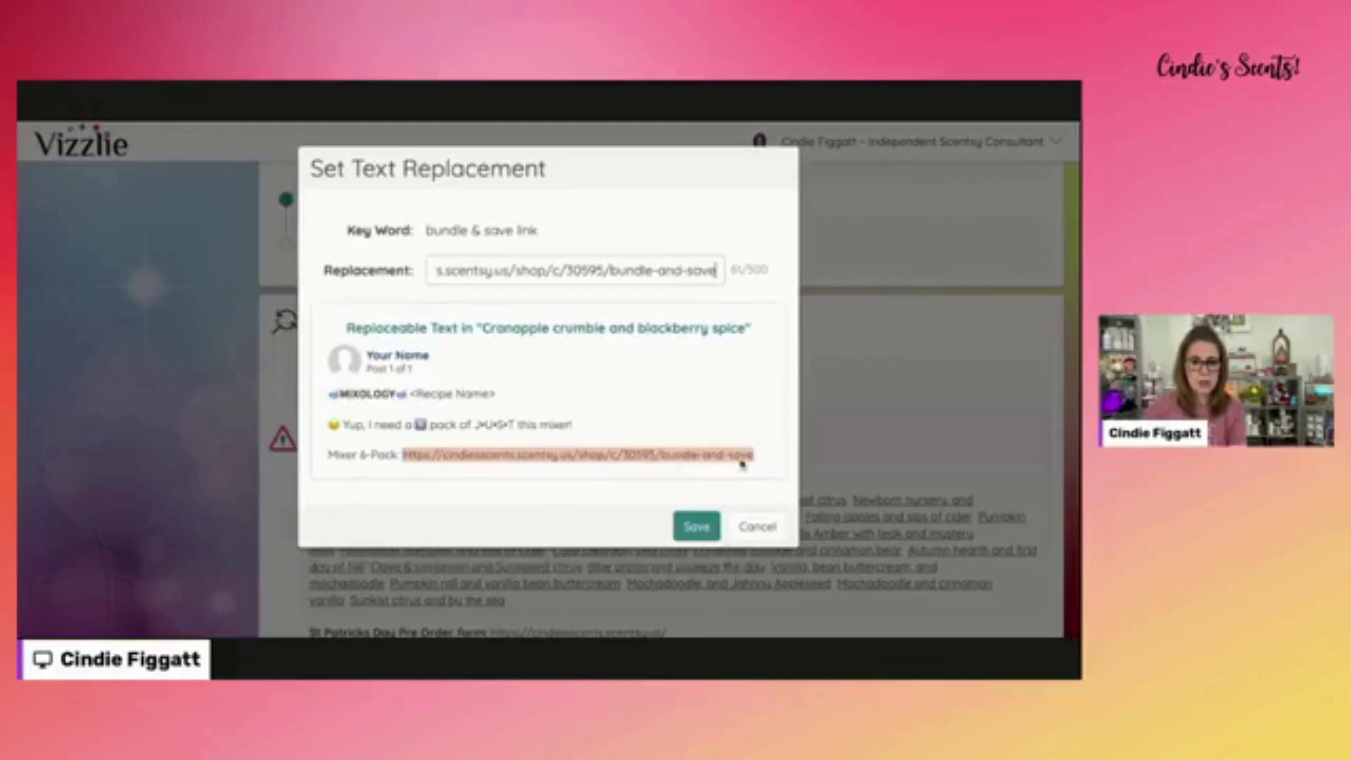
pyautogui.click(697, 527)
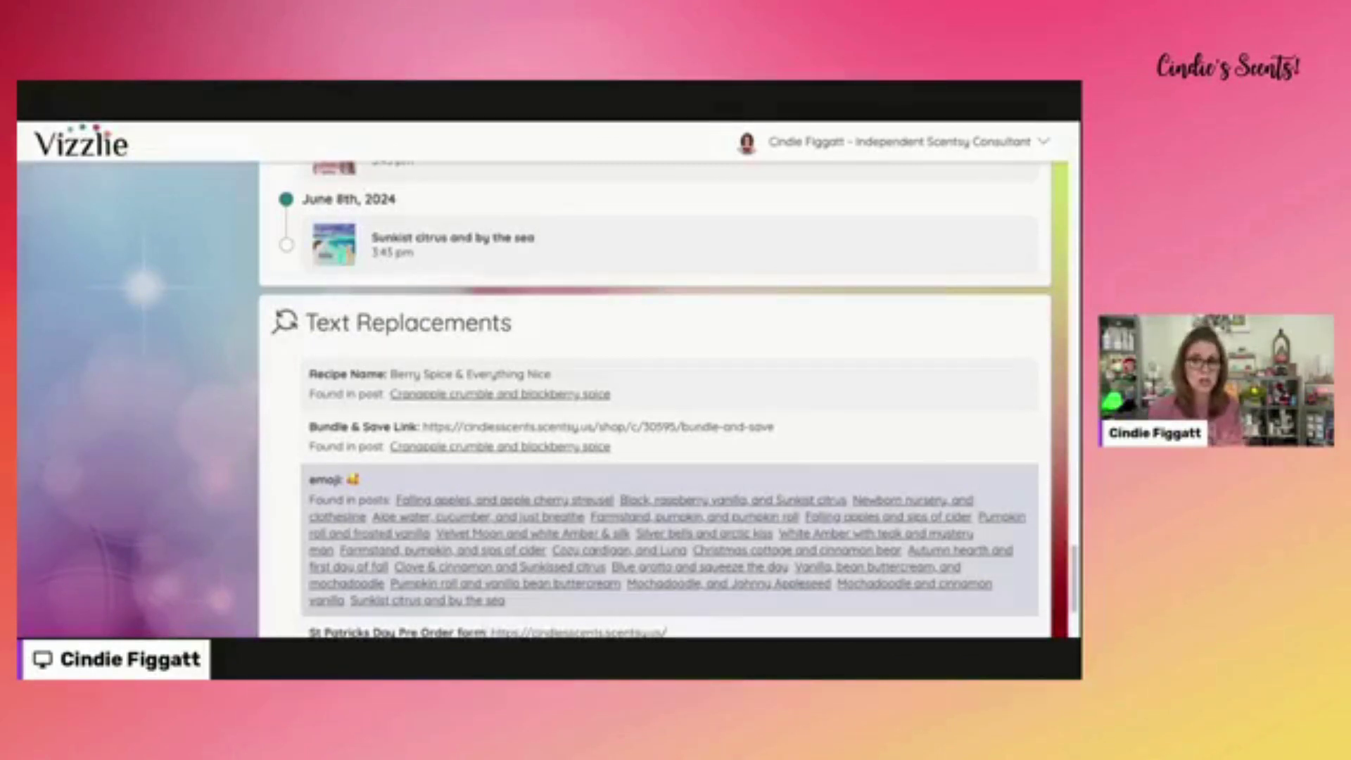
# Check the group's posting status in its overview and review the list of scheduled posts.
pyautogui.scroll(20, 528, 436)
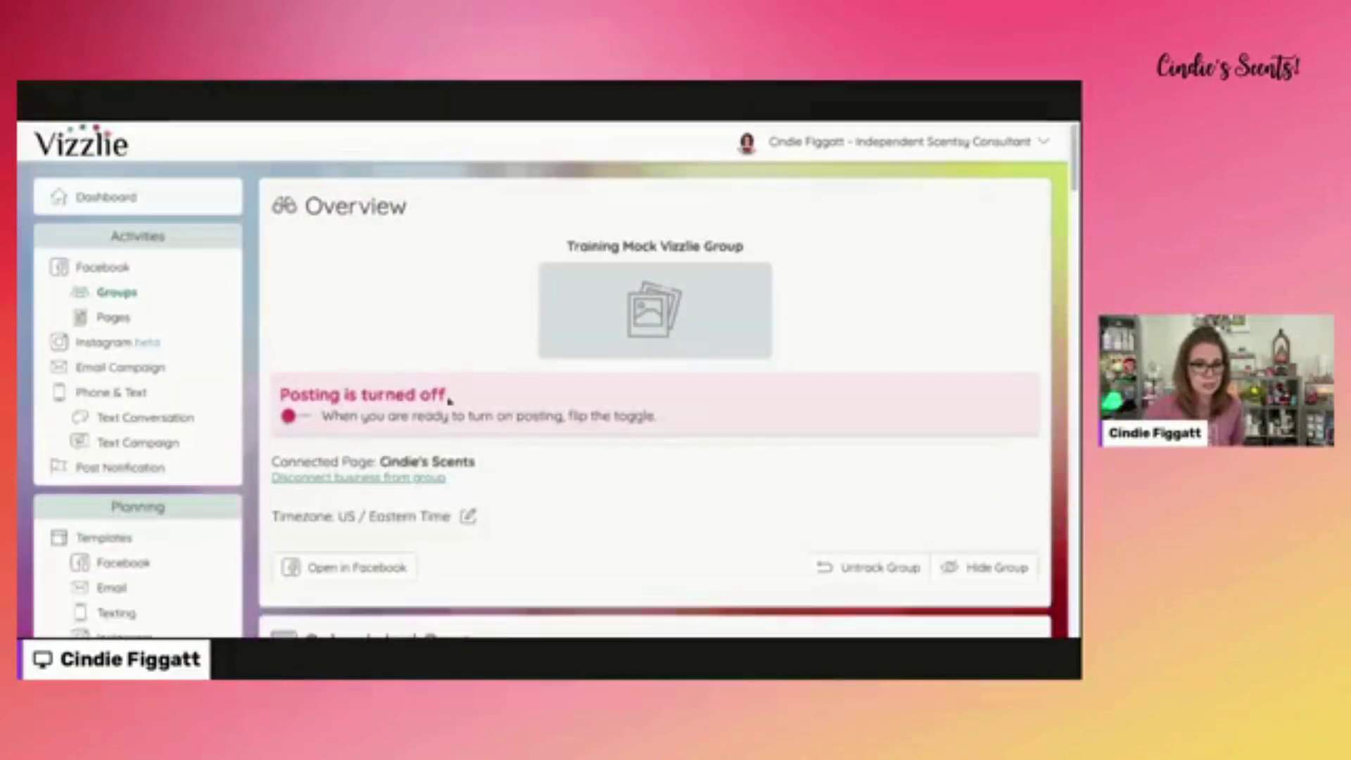
pyautogui.scroll(-20, 850, 458)
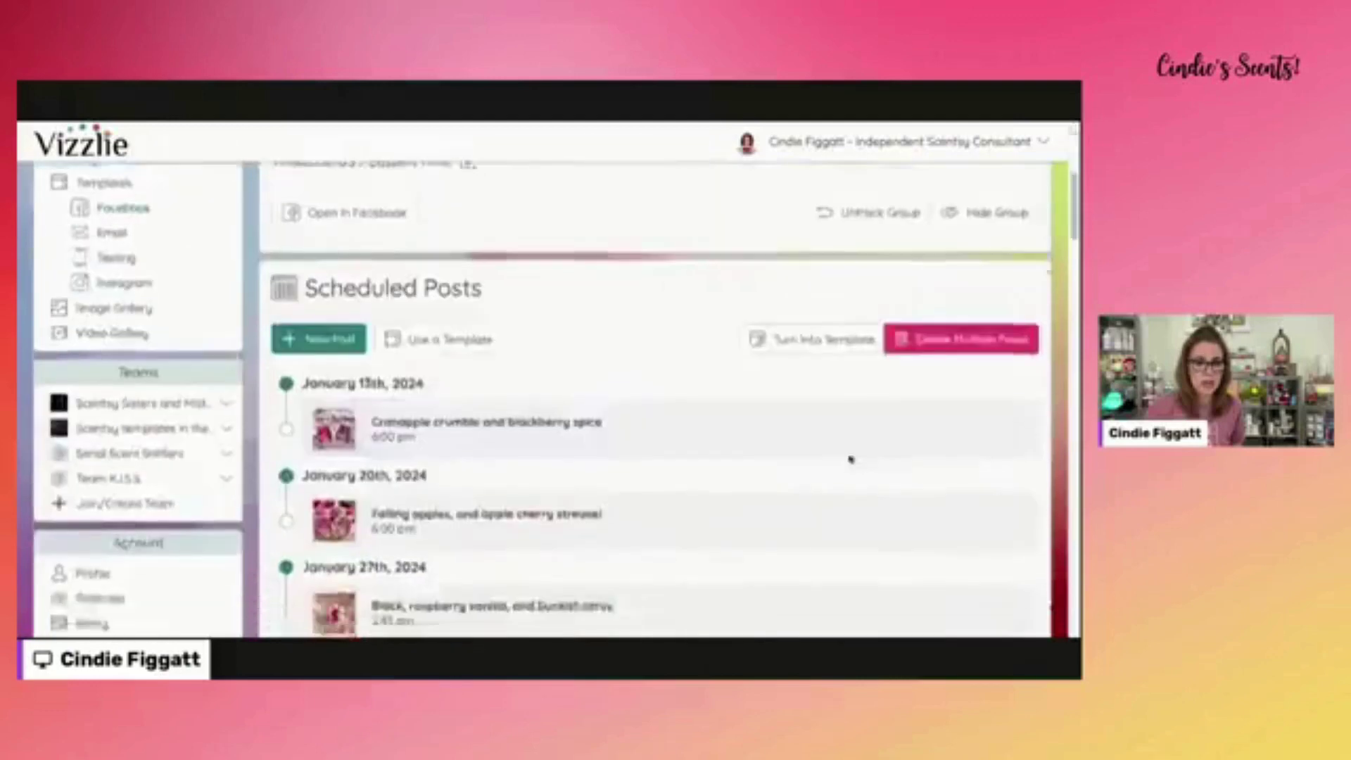
pyautogui.scroll(20, 518, 422)
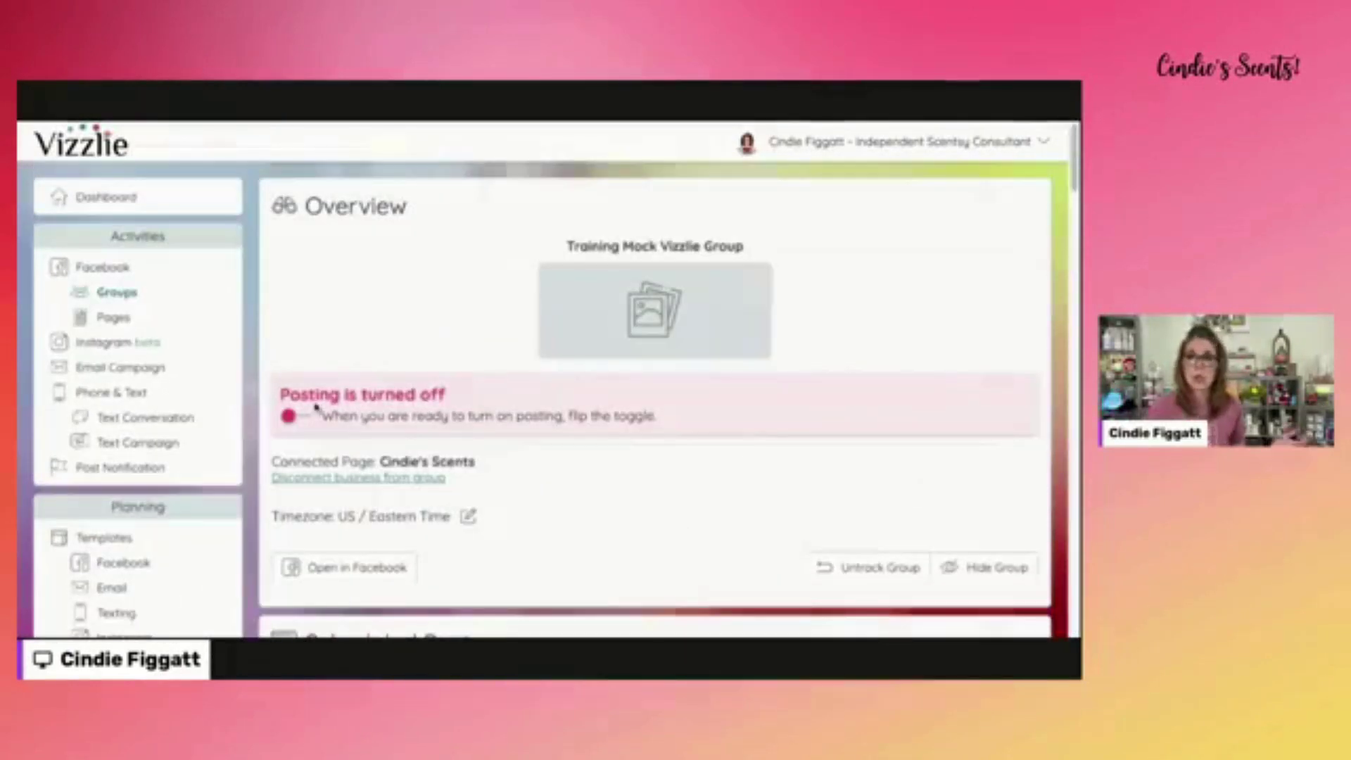
pyautogui.scroll(-8, 392, 416)
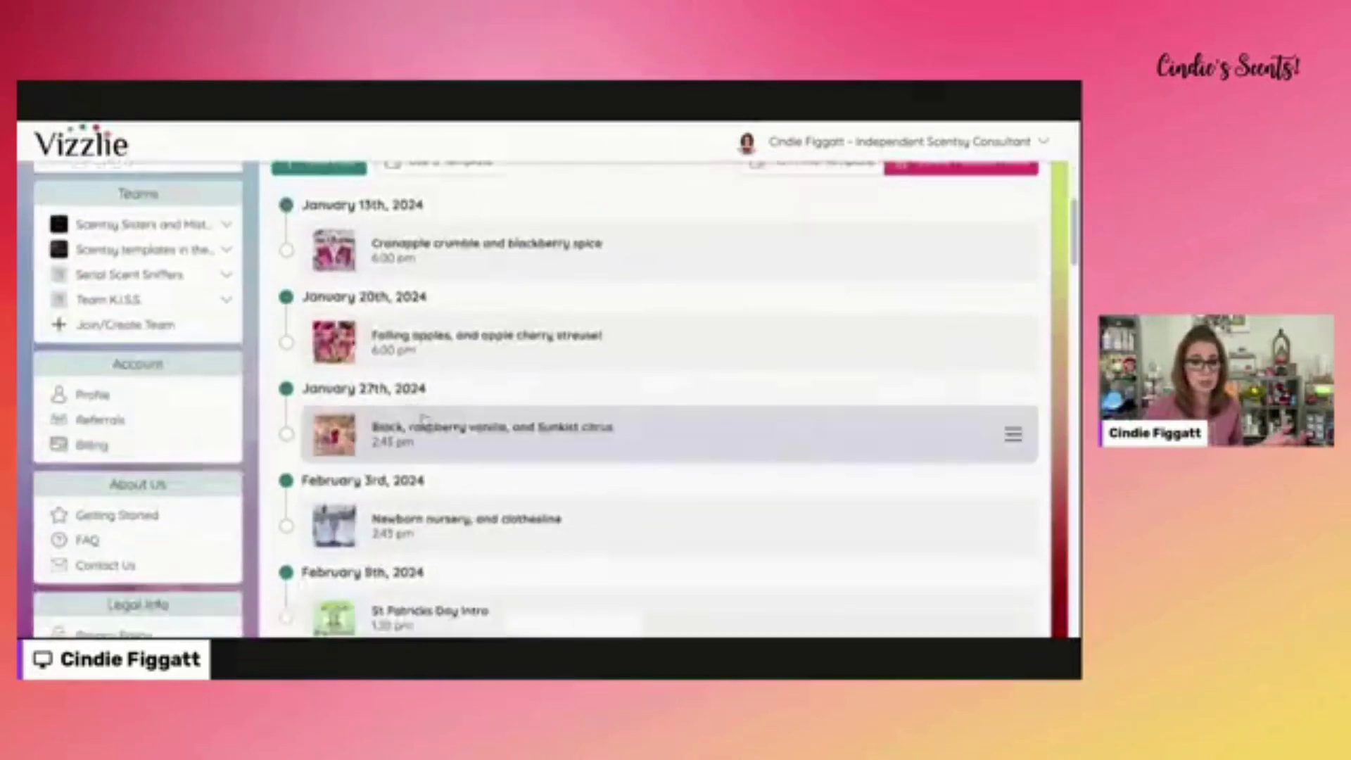